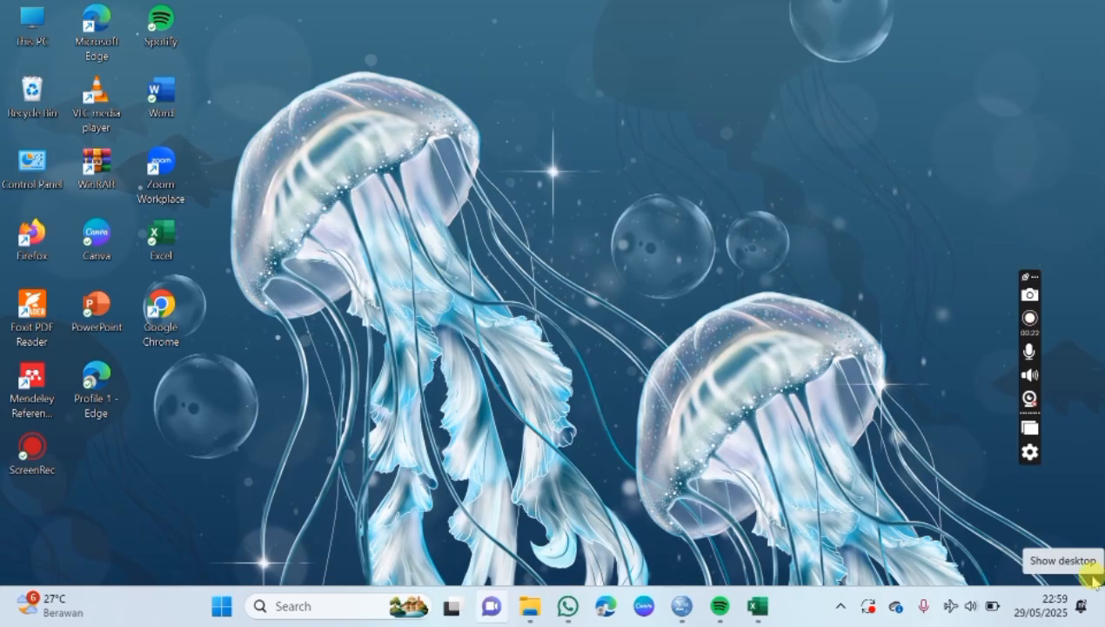
Step: Switch to the Excel workbook DATA_REGRESI_LOGISTIK and examine the research title, the four column headers and their data
click(757, 606)
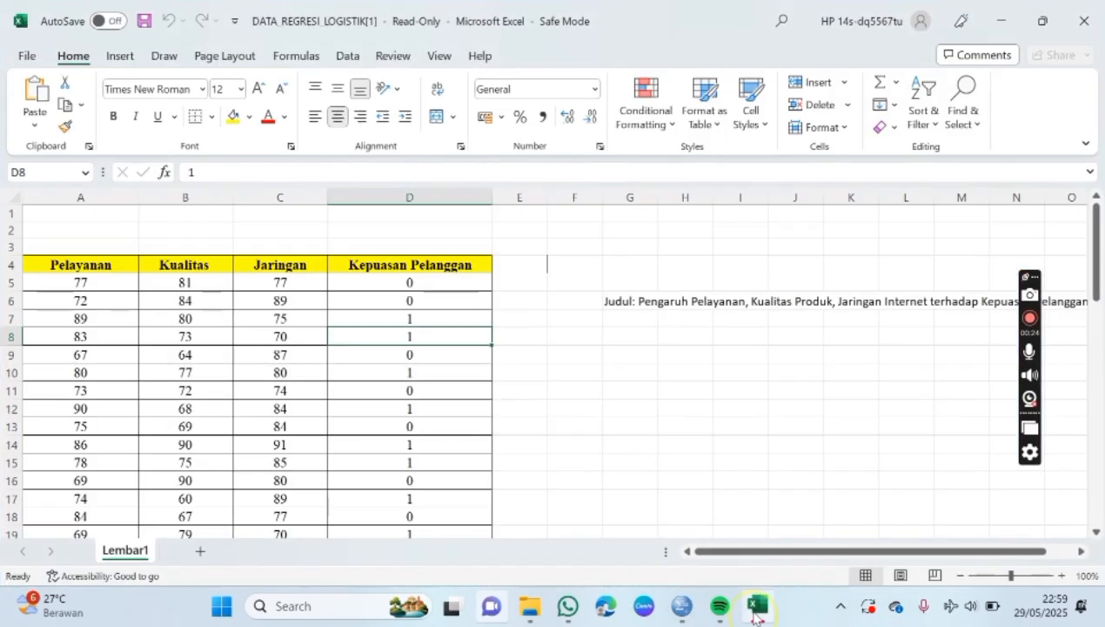
drag(735, 548, 810, 553)
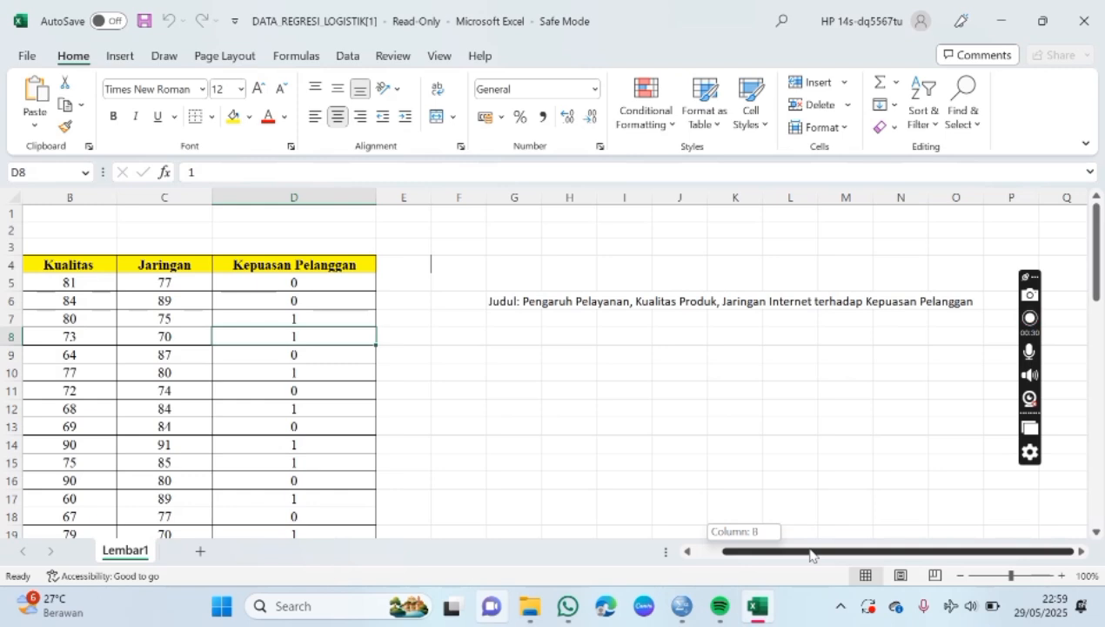
drag(811, 554, 707, 558)
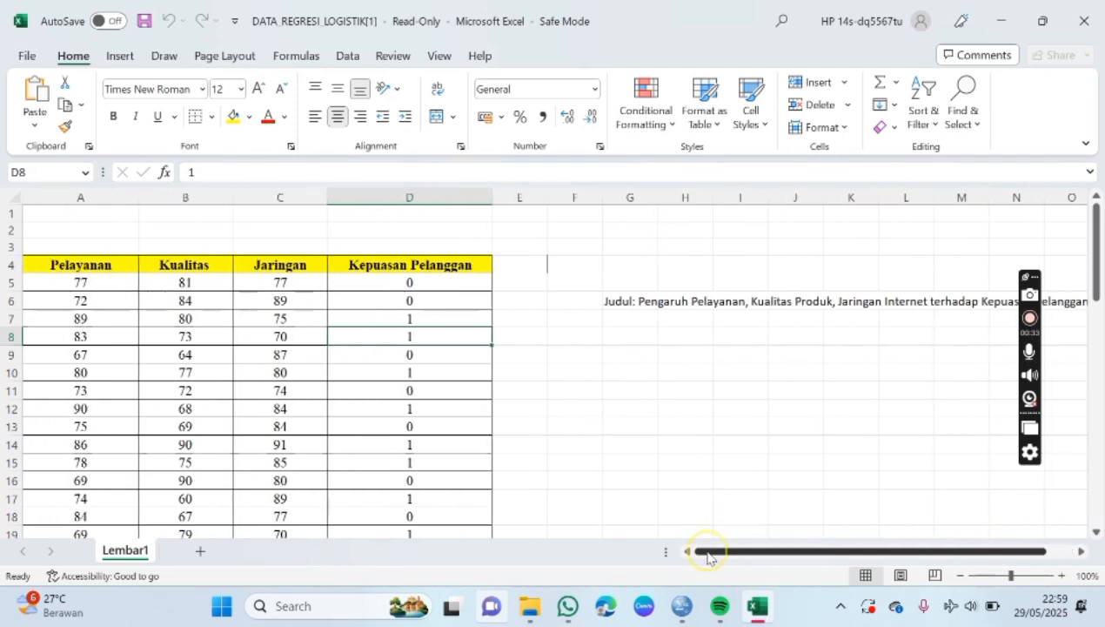
click(81, 259)
click(168, 256)
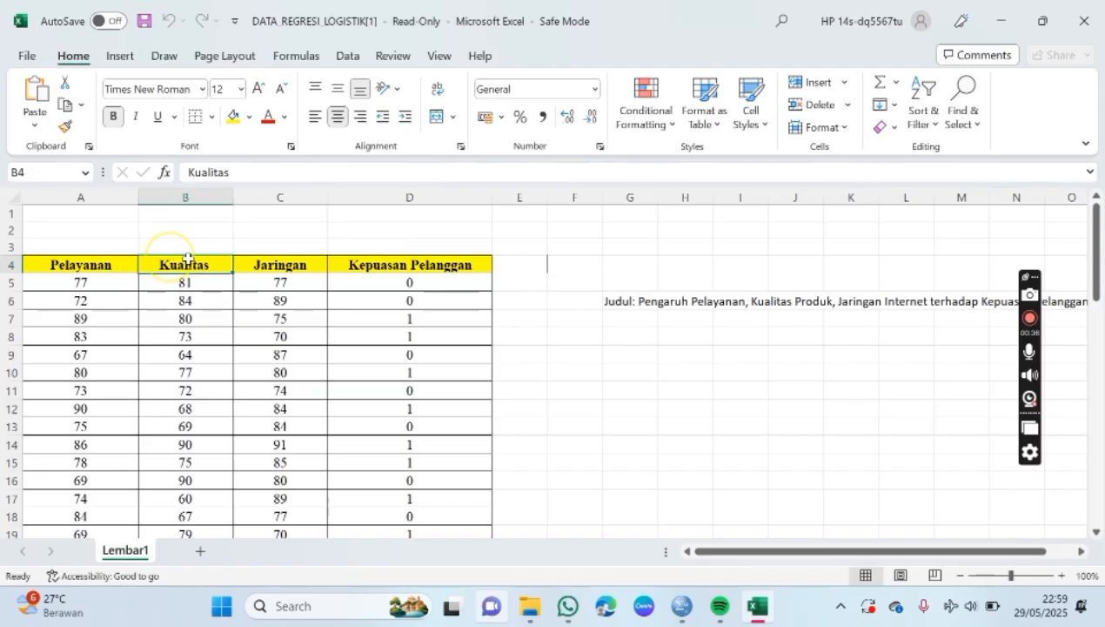
click(277, 270)
click(384, 264)
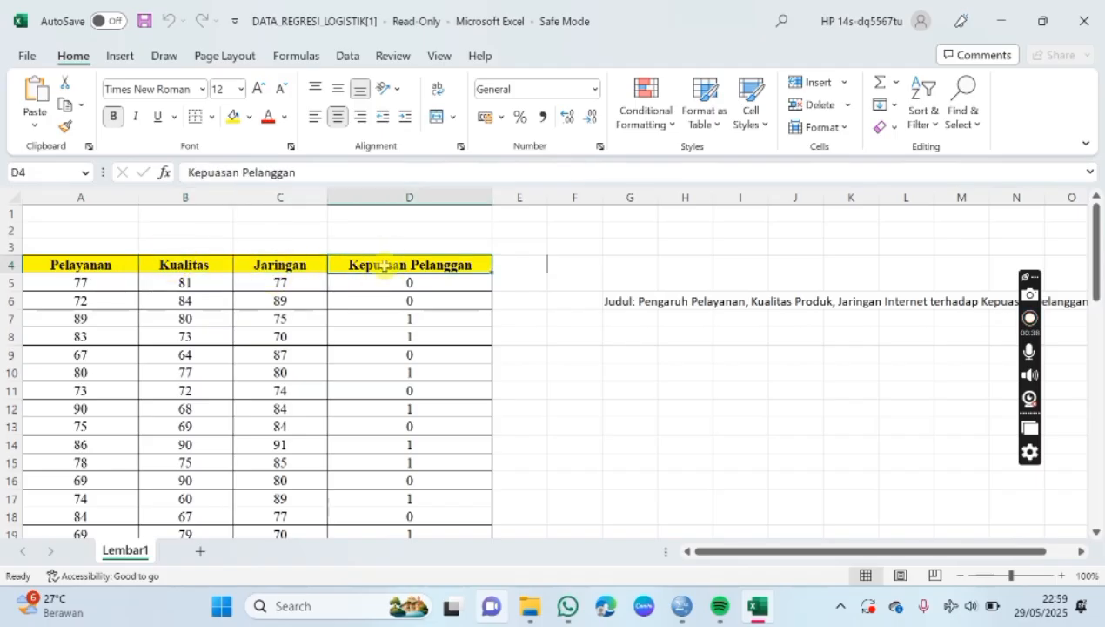
scroll(558, 305, down, 1)
scroll(558, 306, up, 1)
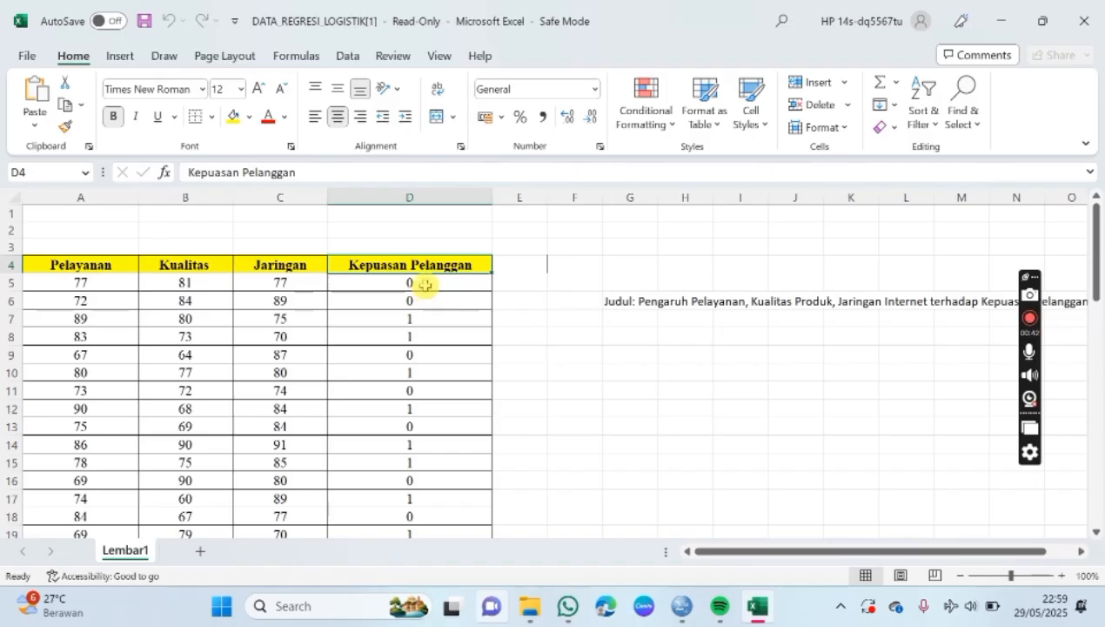
Step: Enter the coding note "0 = tidak puas" for the customer satisfaction column in cell F8
click(424, 283)
click(554, 337)
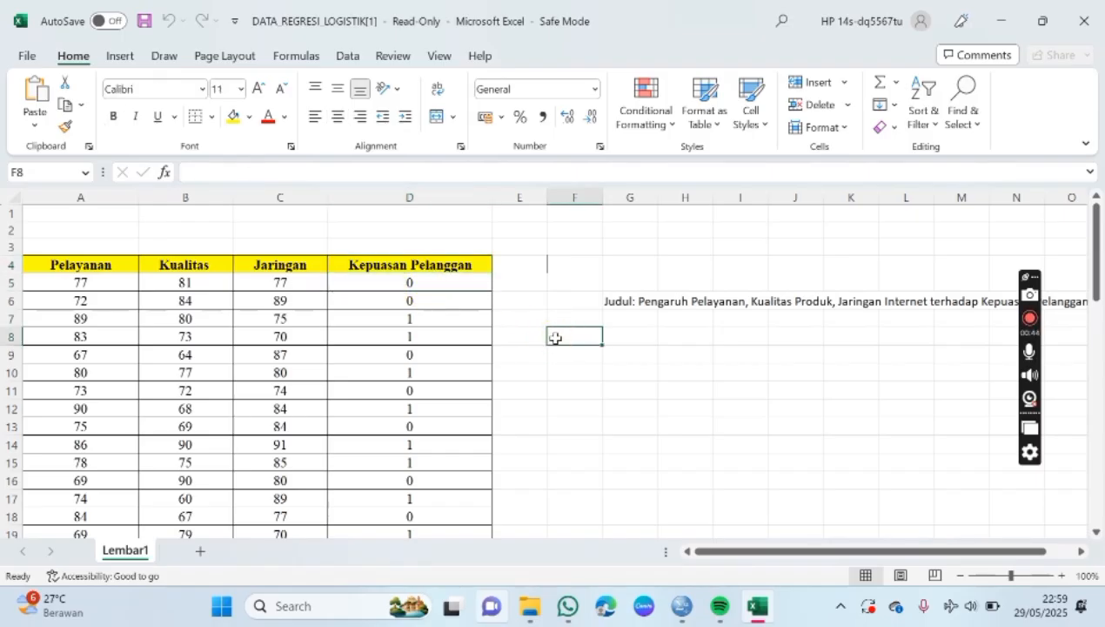
text(0)
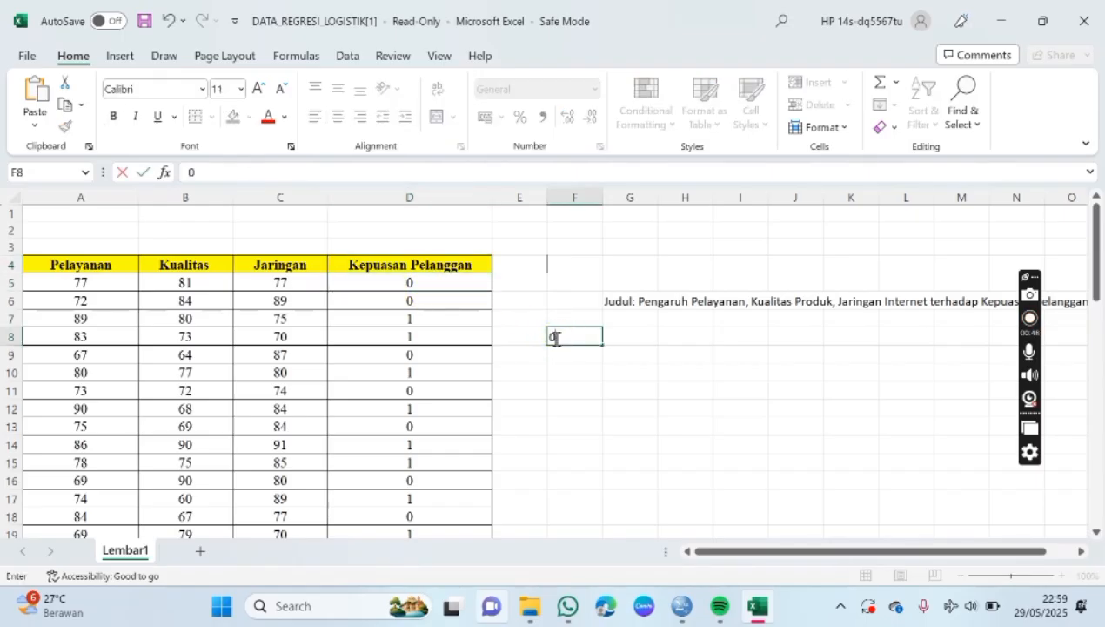
text( = tidak puas)
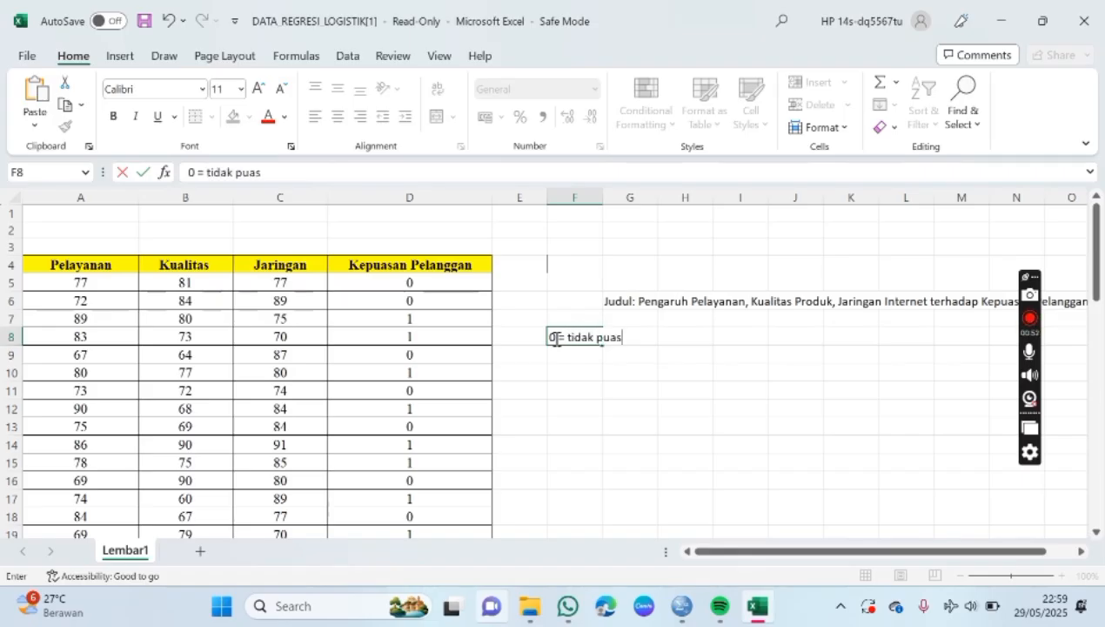
key(Return)
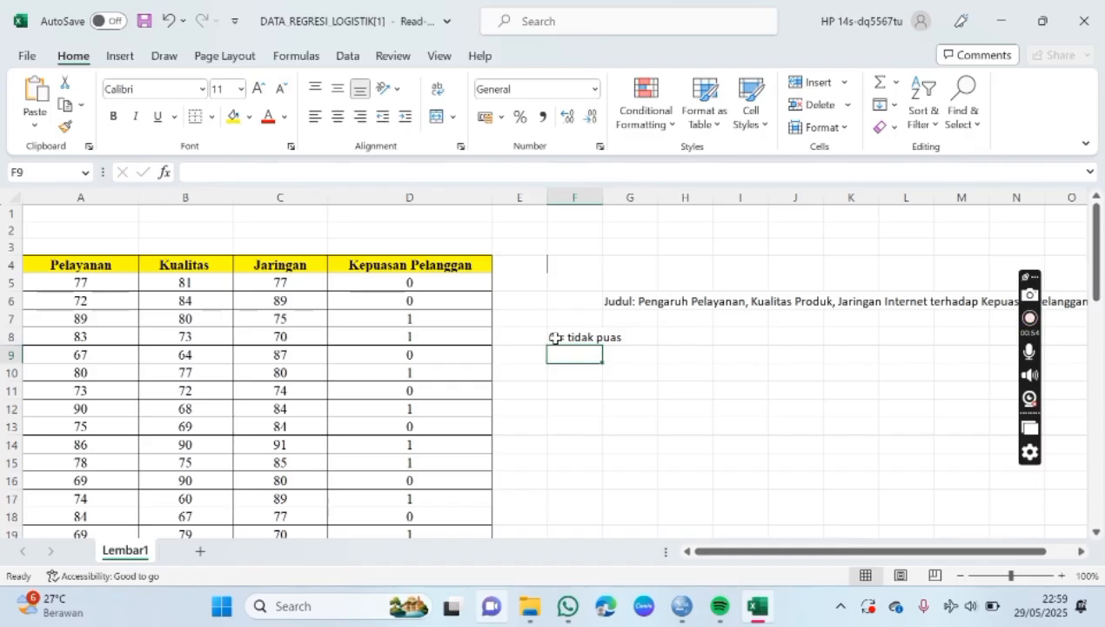
Step: Add the second coding note "1= puas" in cell F9
text(1)
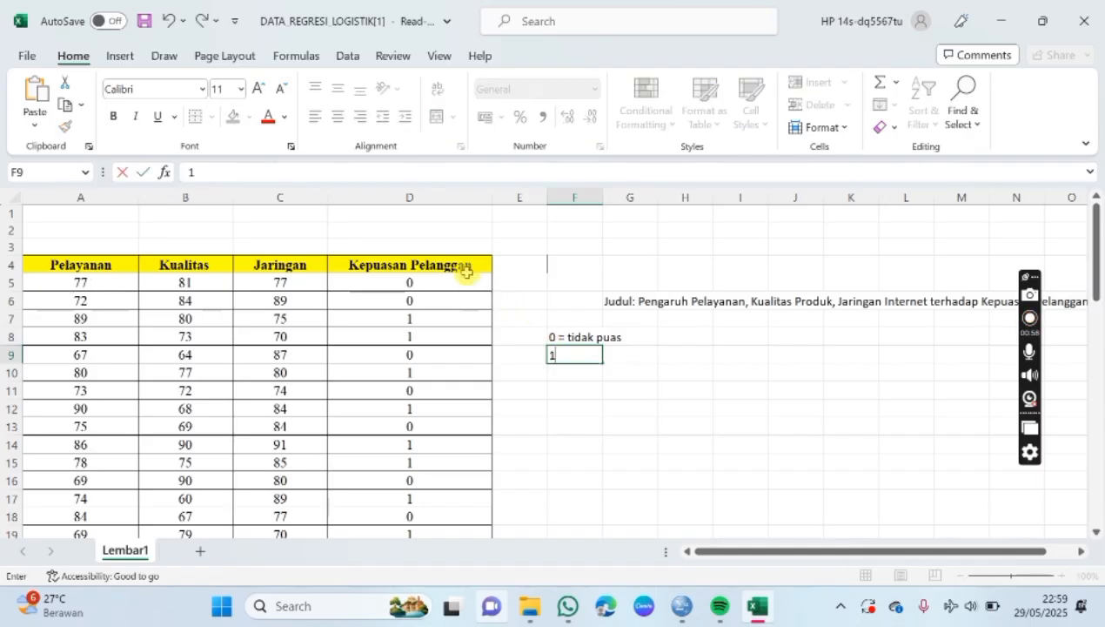
text(=)
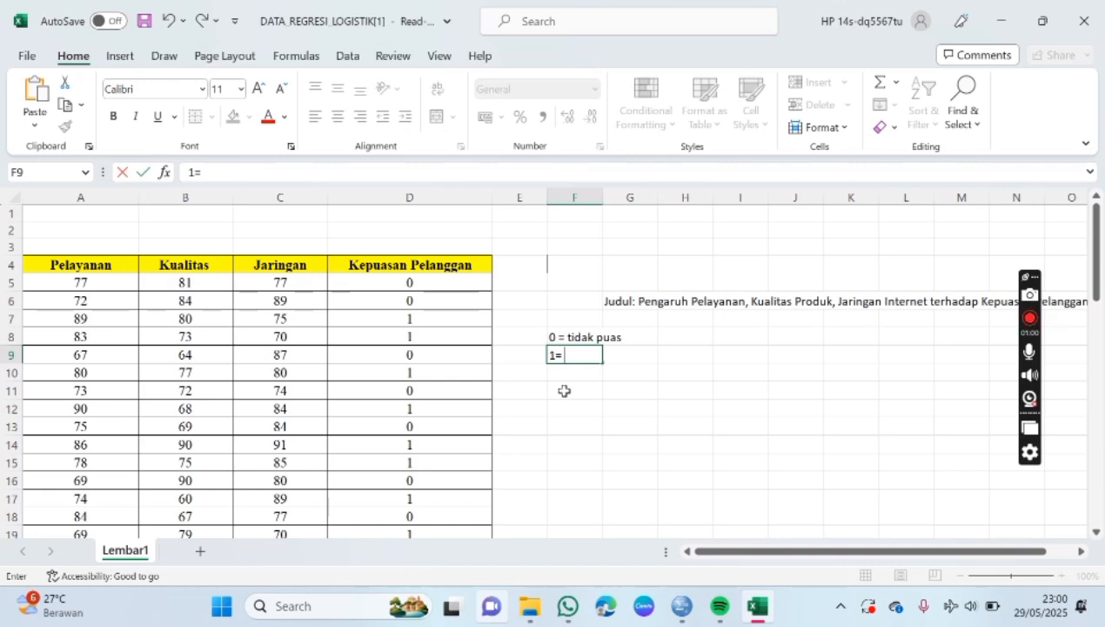
text( puas)
click(680, 365)
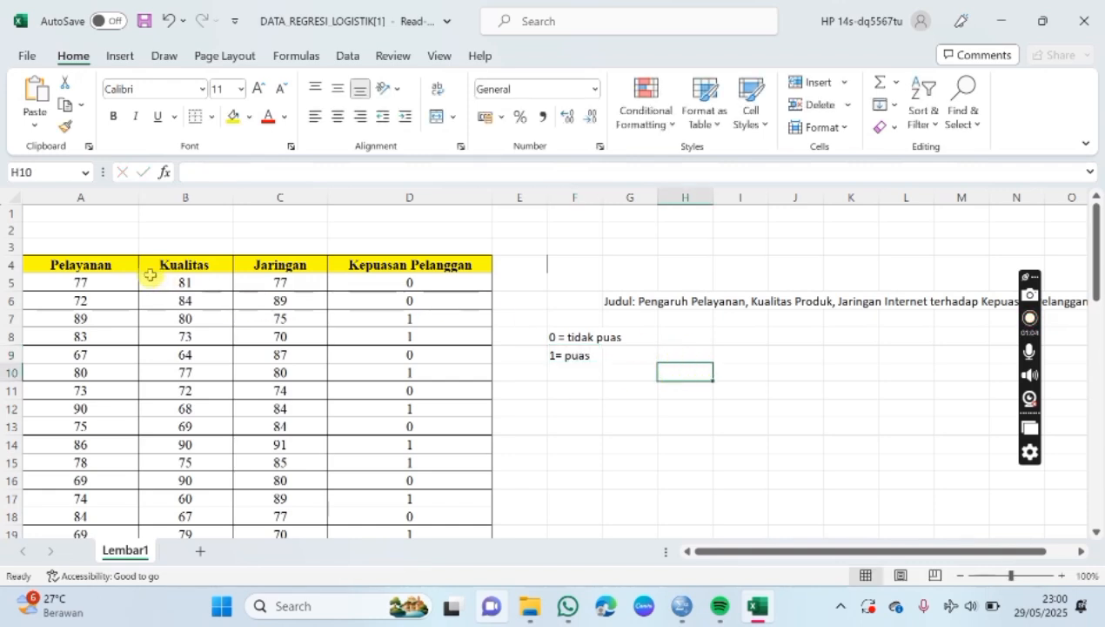
Step: Extend the Pelayanan header in cell A4 to read "Pelayanan X1"
click(81, 265)
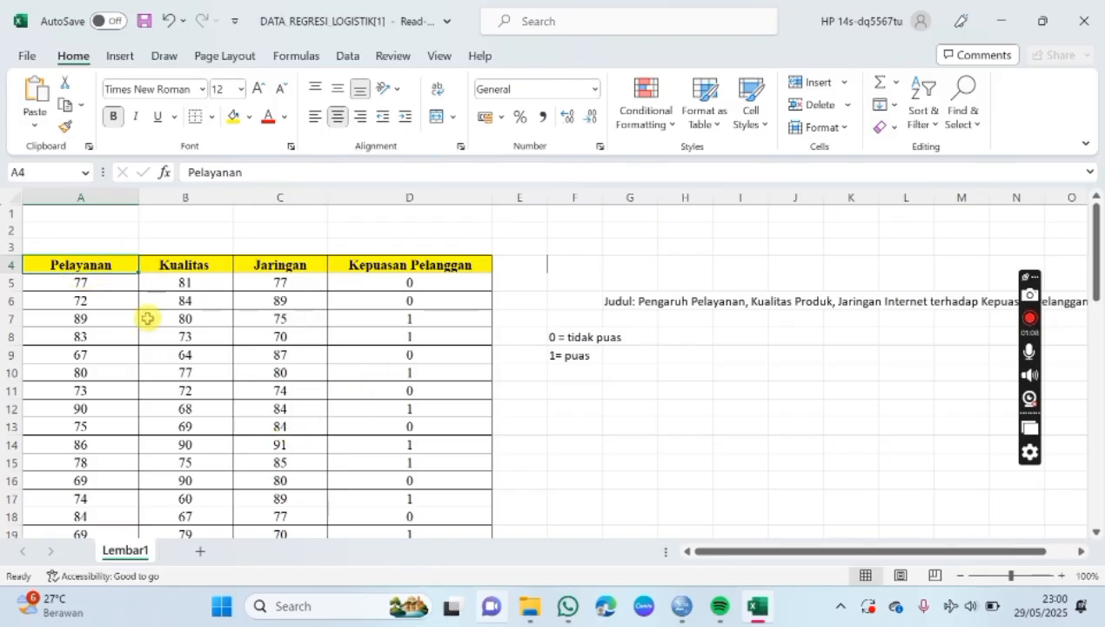
click(273, 177)
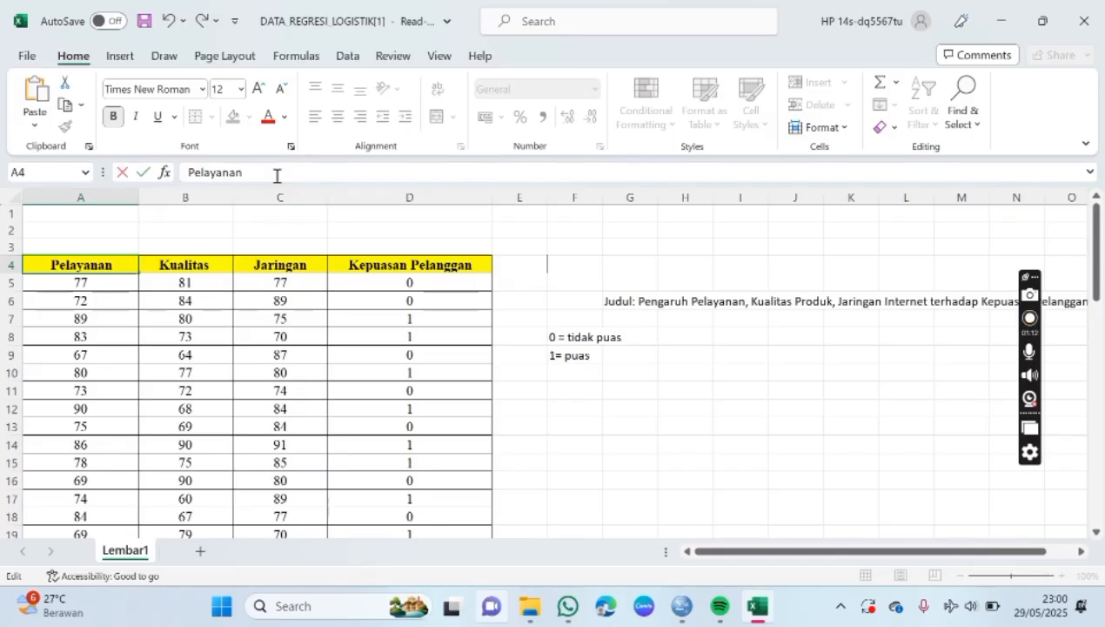
text(X!)
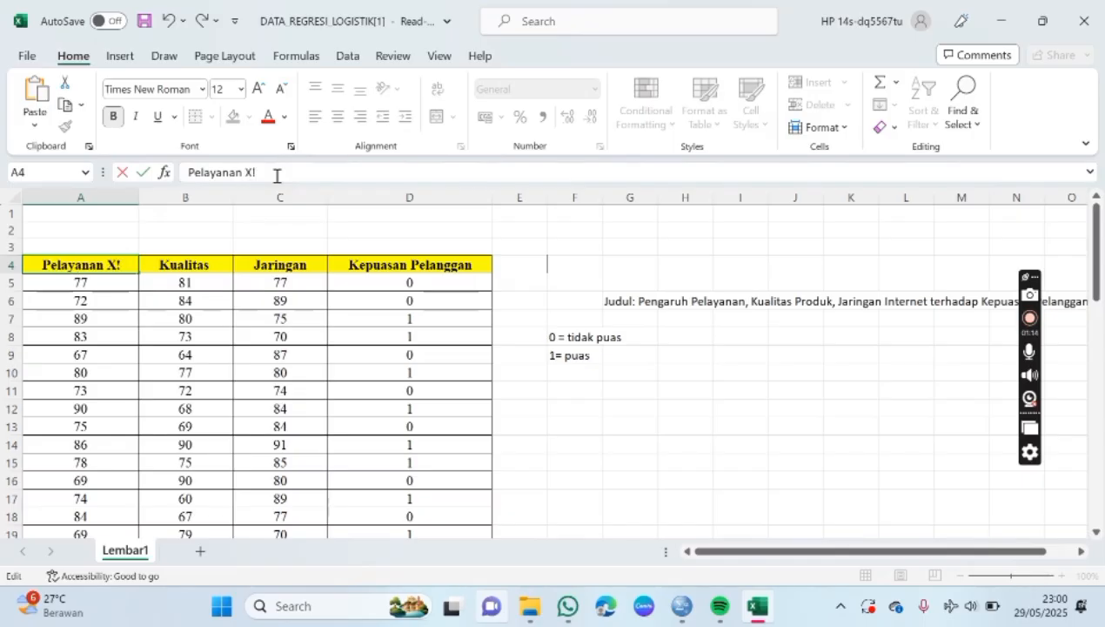
key(BackSpace)
text(1)
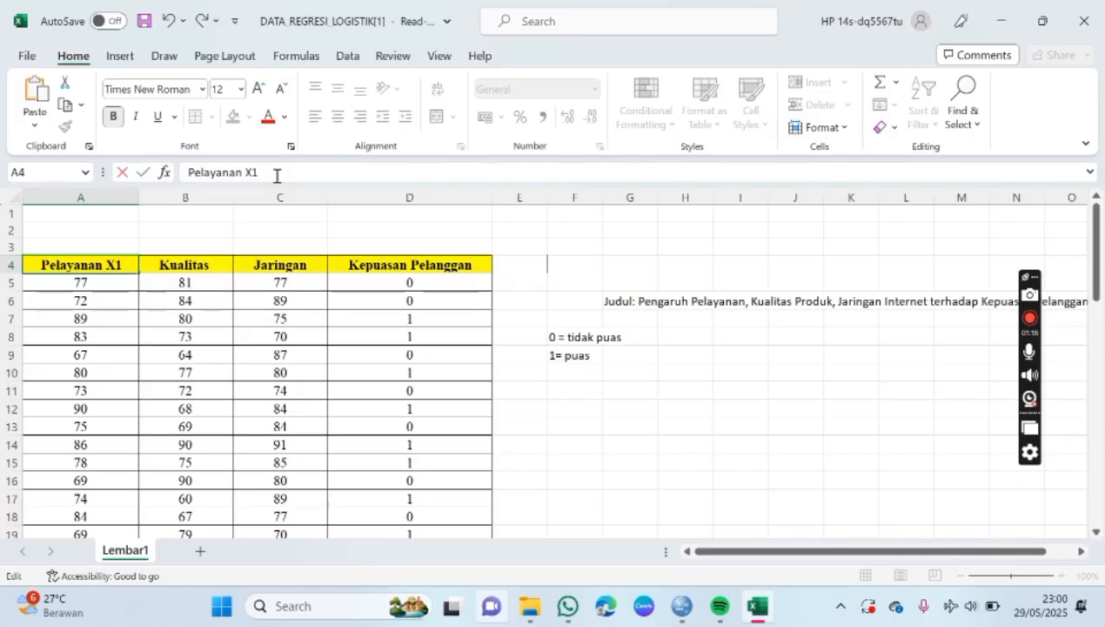
Step: Extend the headers in B4 and C4 to "Kualitas X2" and "Jaringan X3"
click(187, 261)
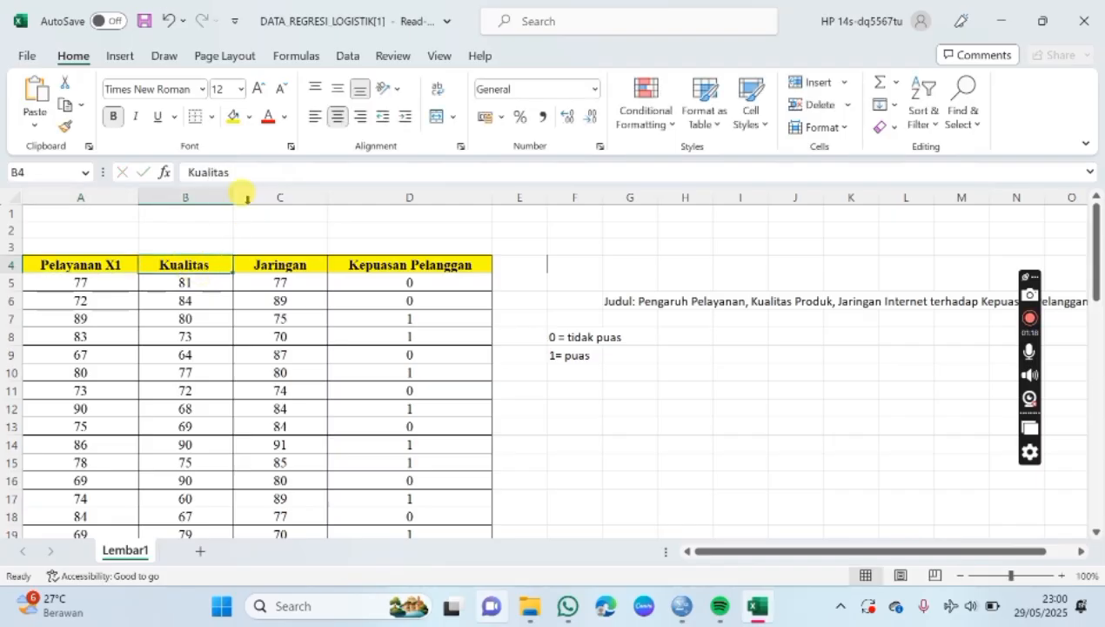
click(265, 175)
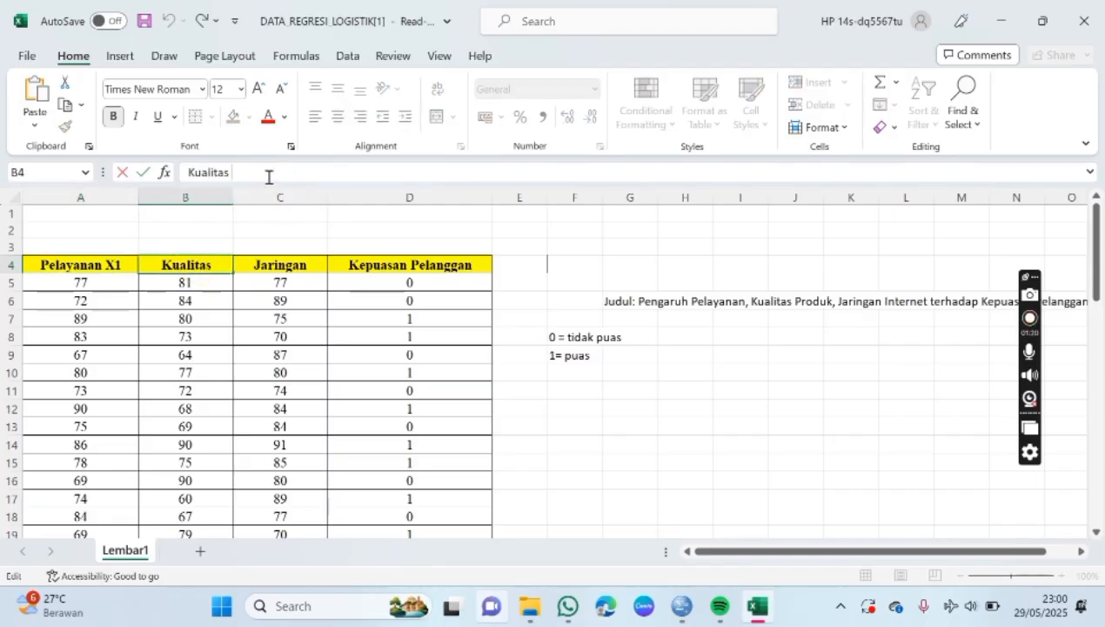
text(X2)
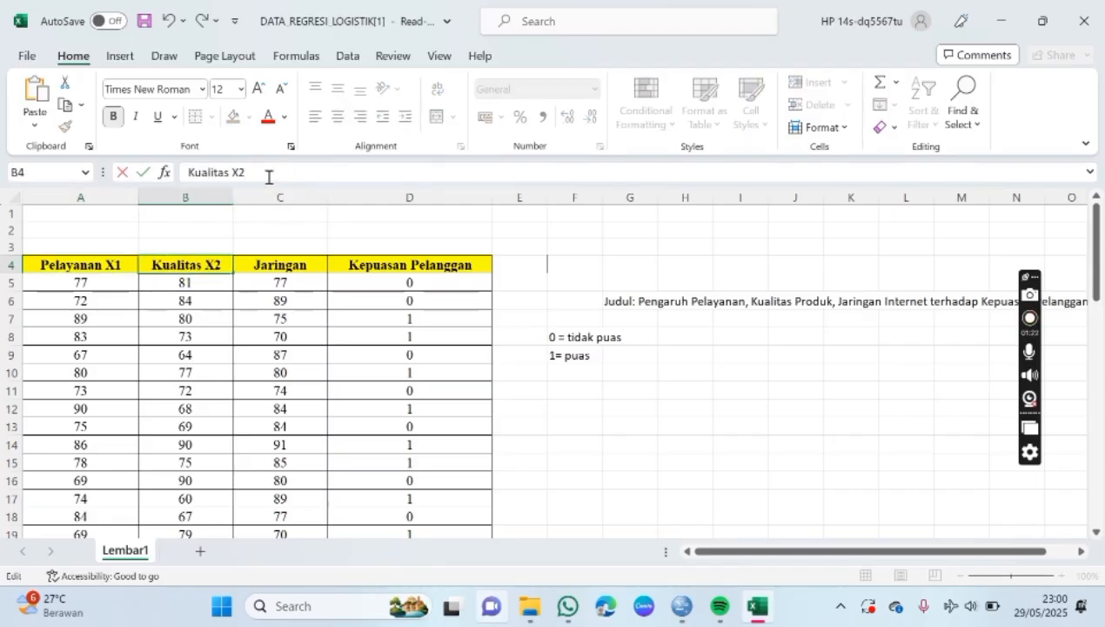
click(272, 266)
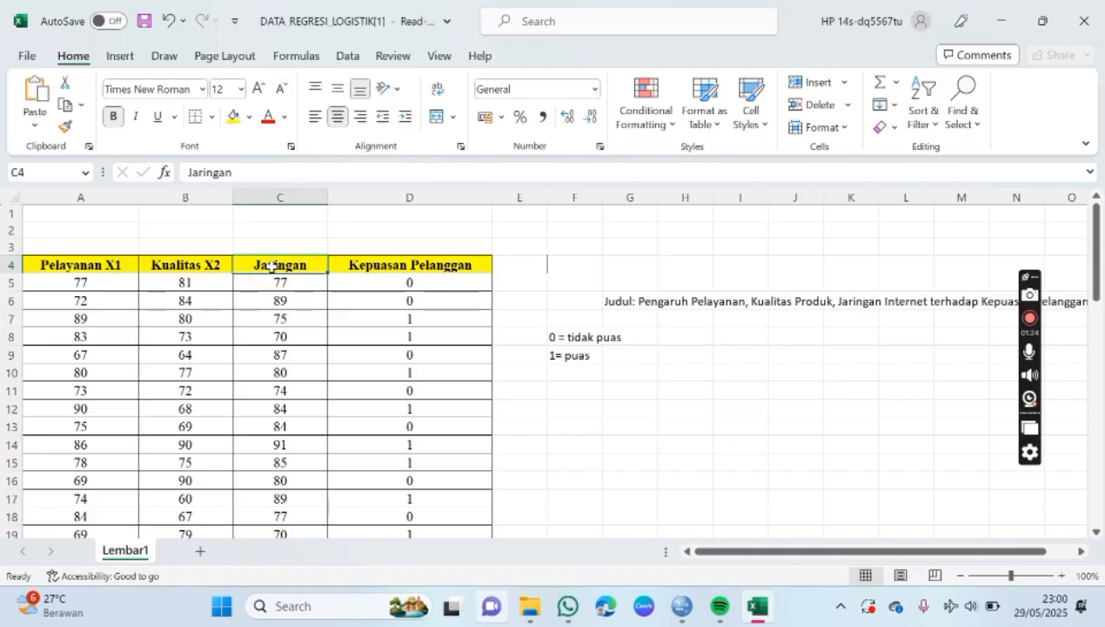
click(317, 177)
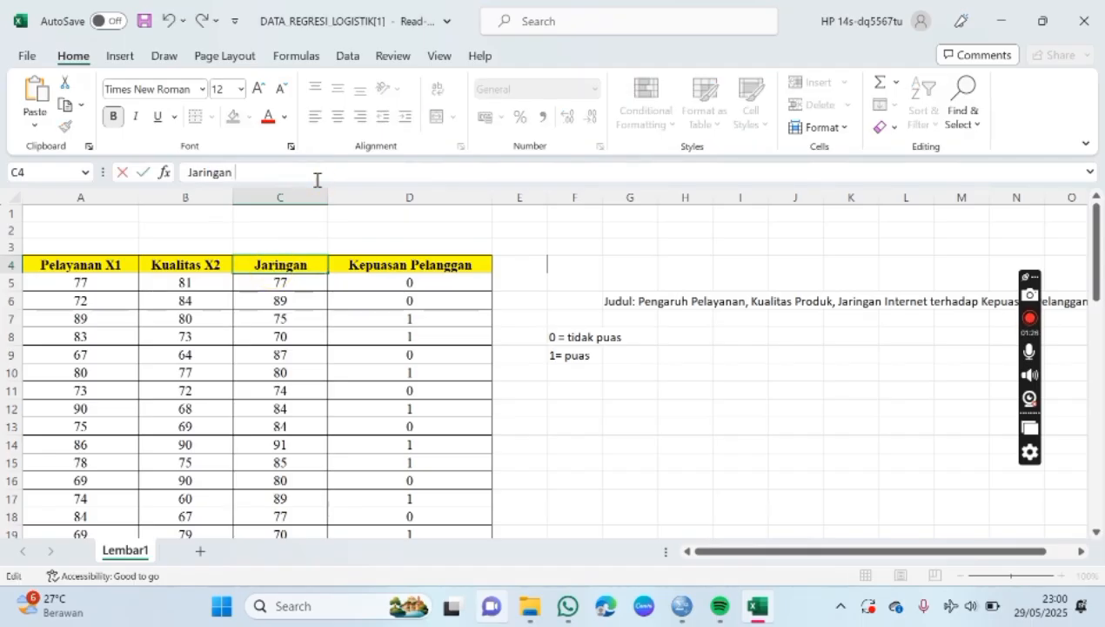
text(X3)
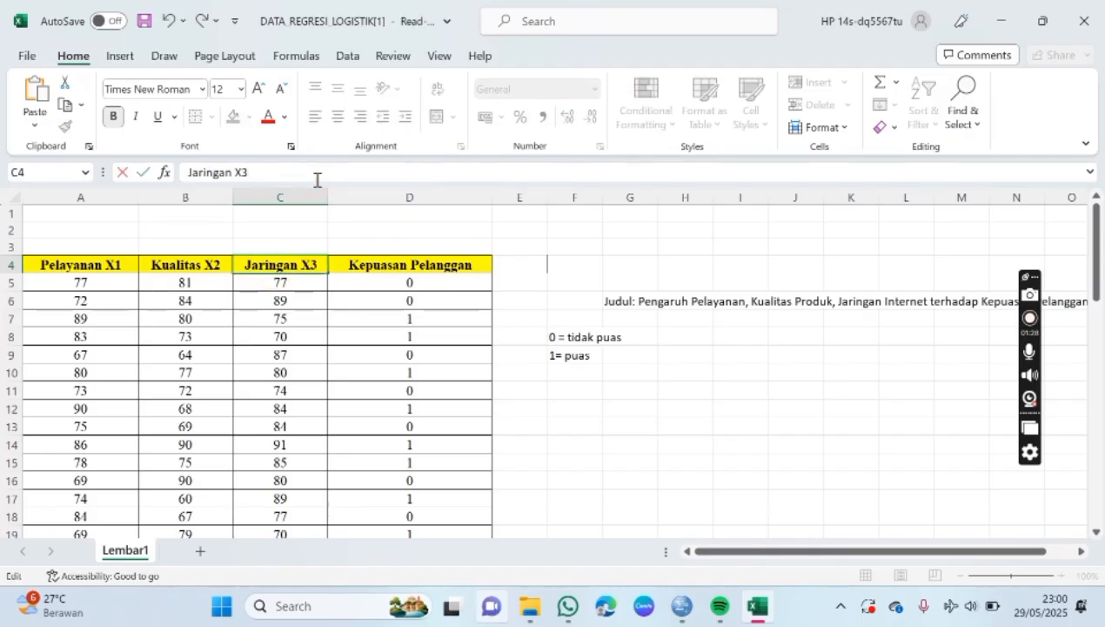
Step: Extend the dependent variable's header in cell D4 to "Kepuasan Pelanggan Y"
click(366, 265)
click(370, 167)
text(Y)
click(575, 393)
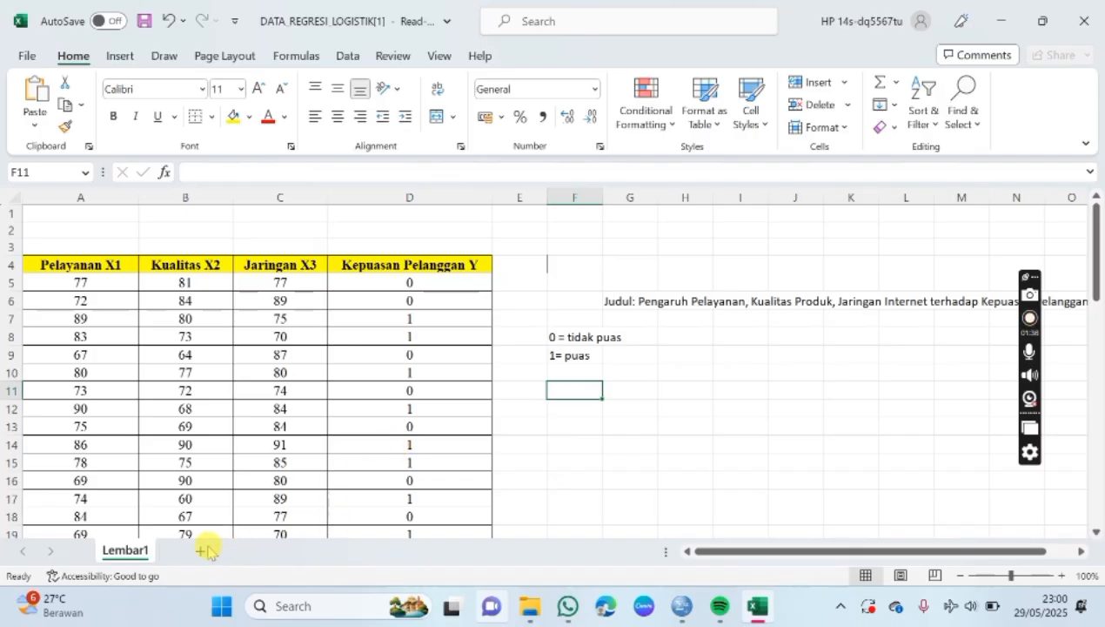
Step: Copy all Pelayanan X1 values in cells A5:A59, without the header
scroll(85, 277, down, 1)
scroll(85, 277, down, 17)
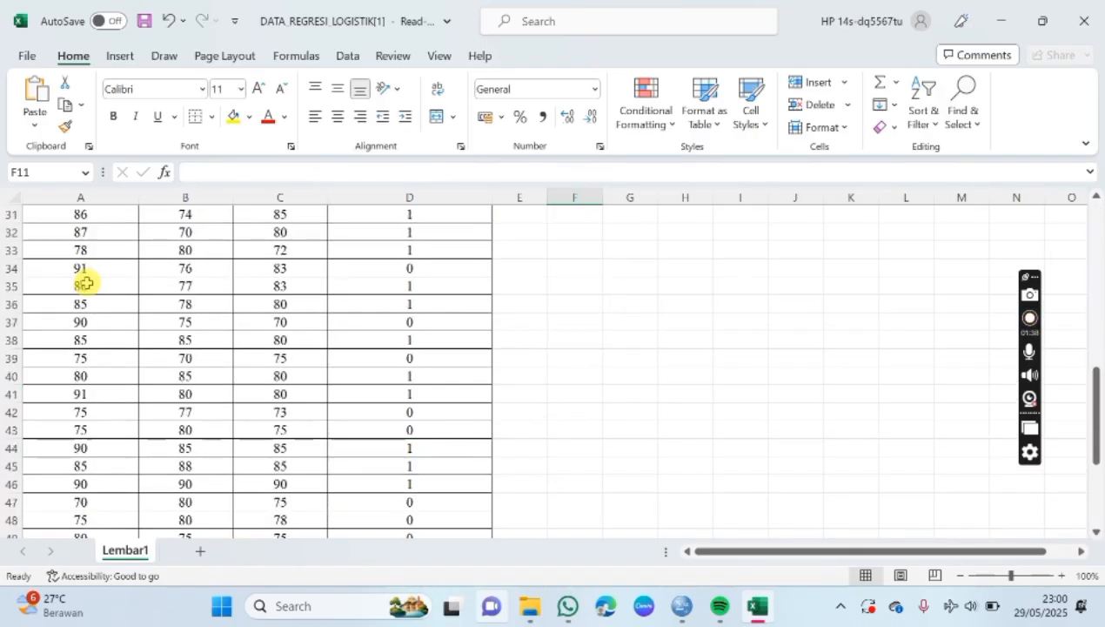
scroll(86, 283, up, 5)
scroll(86, 287, up, 13)
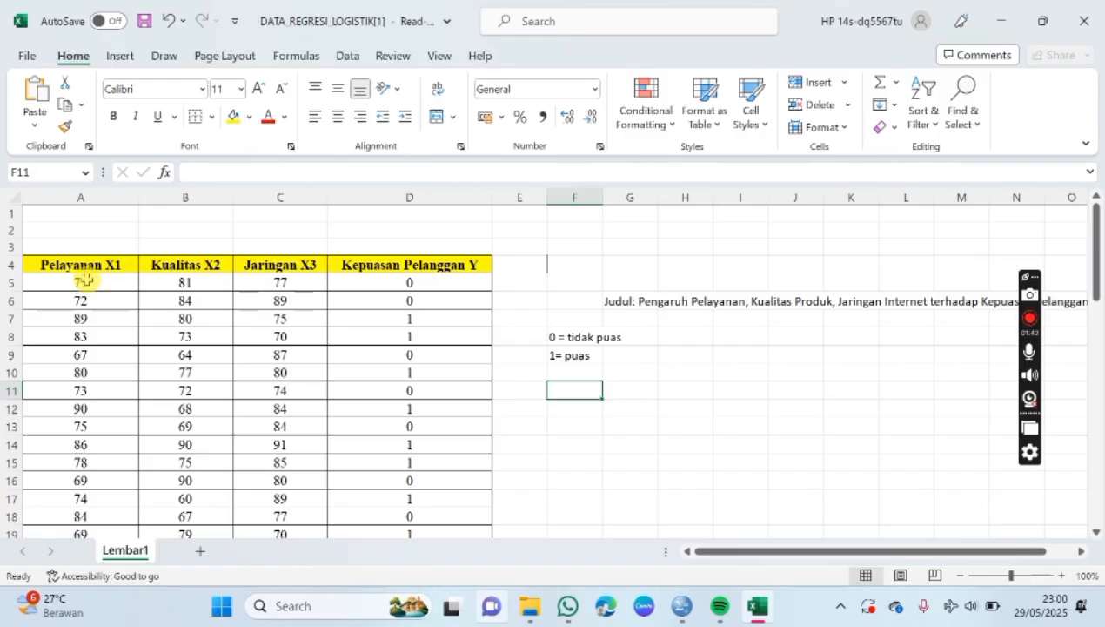
drag(82, 280, 83, 492)
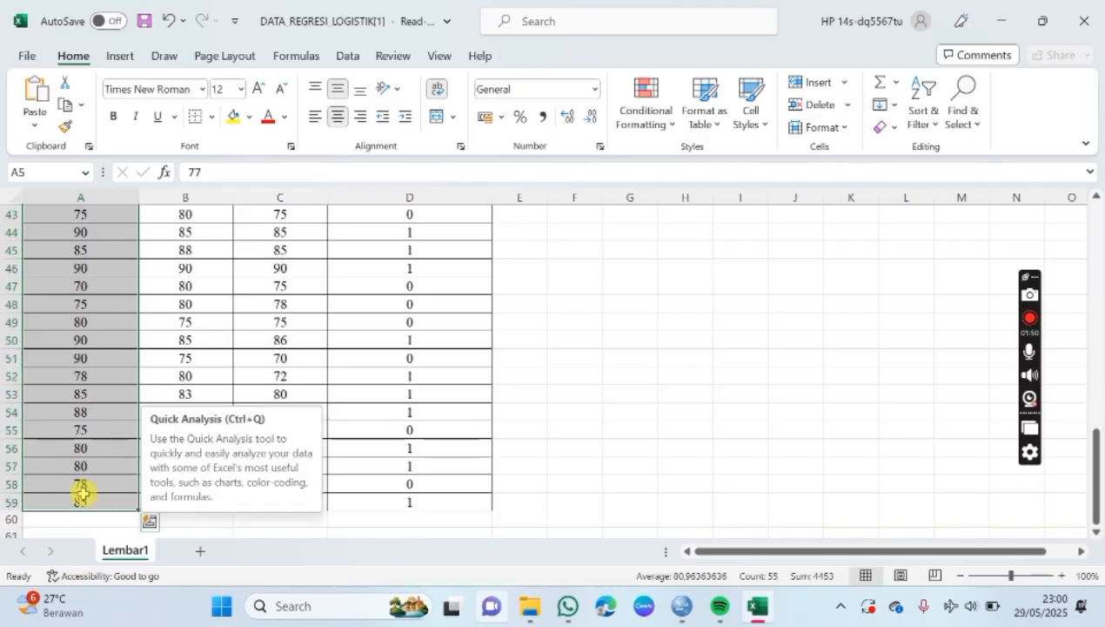
key(ctrl+c)
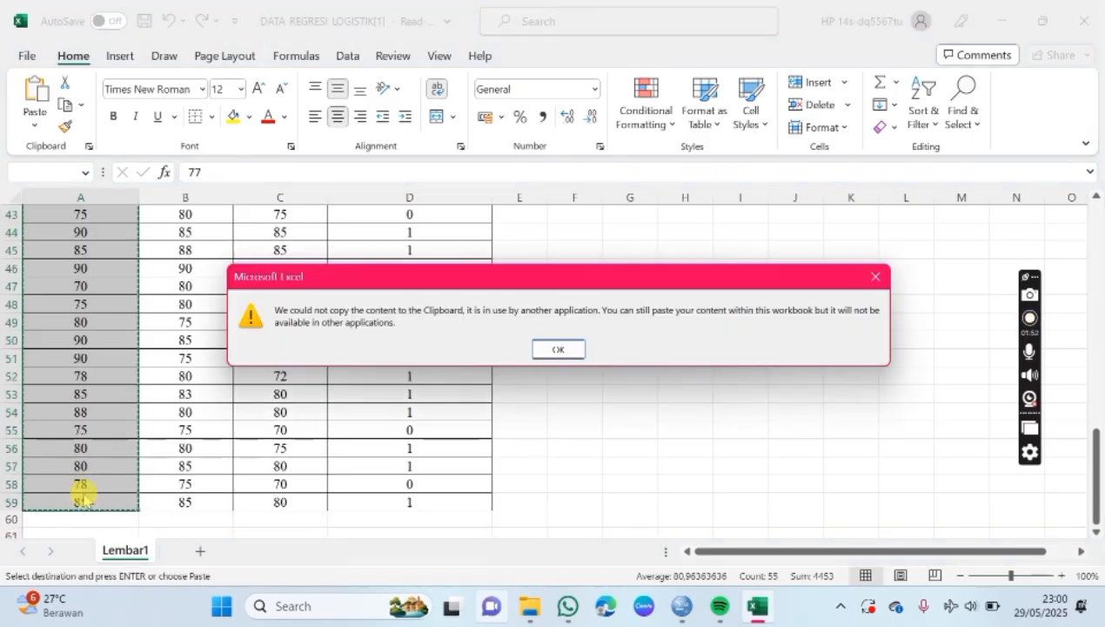
click(560, 348)
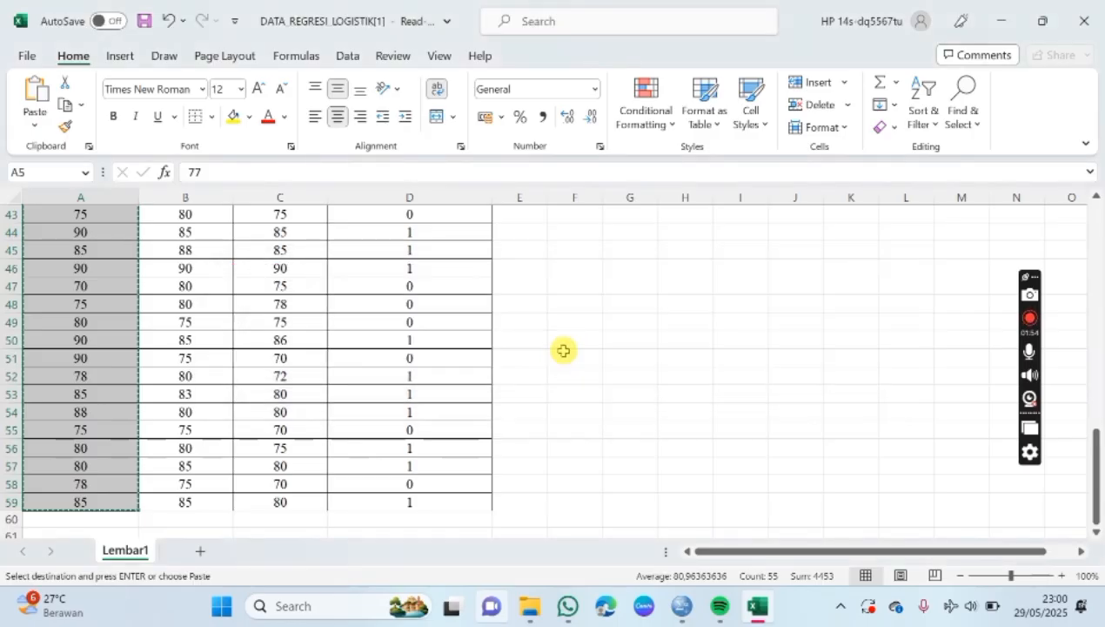
Step: Switch to SPSS Statistics and paste the copied Pelayanan values into the first variable column, starting at row 1
click(679, 610)
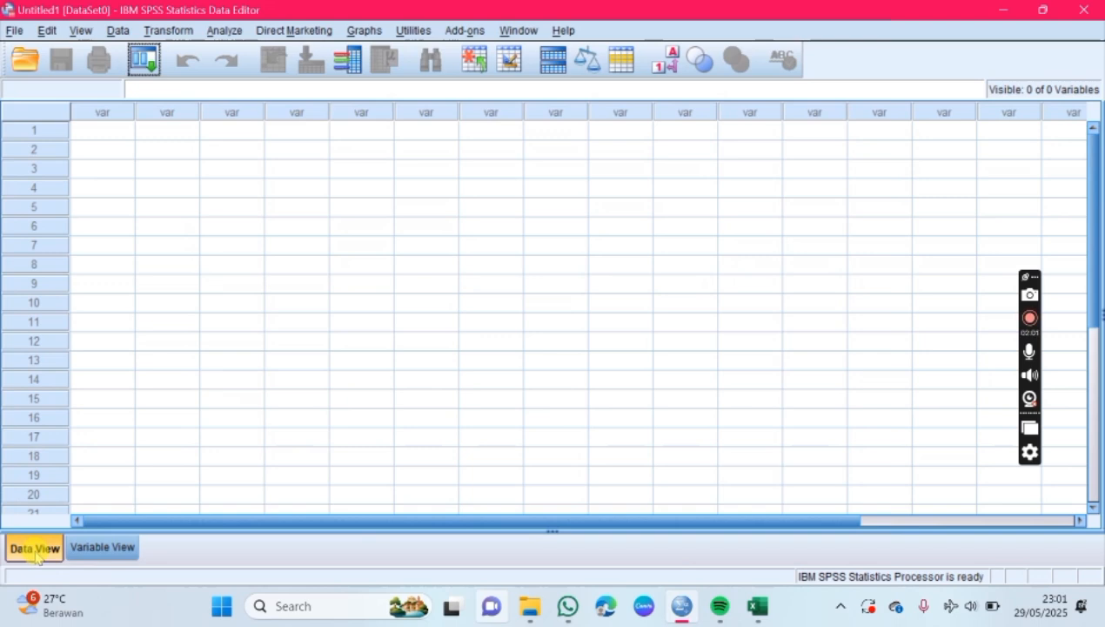
click(121, 138)
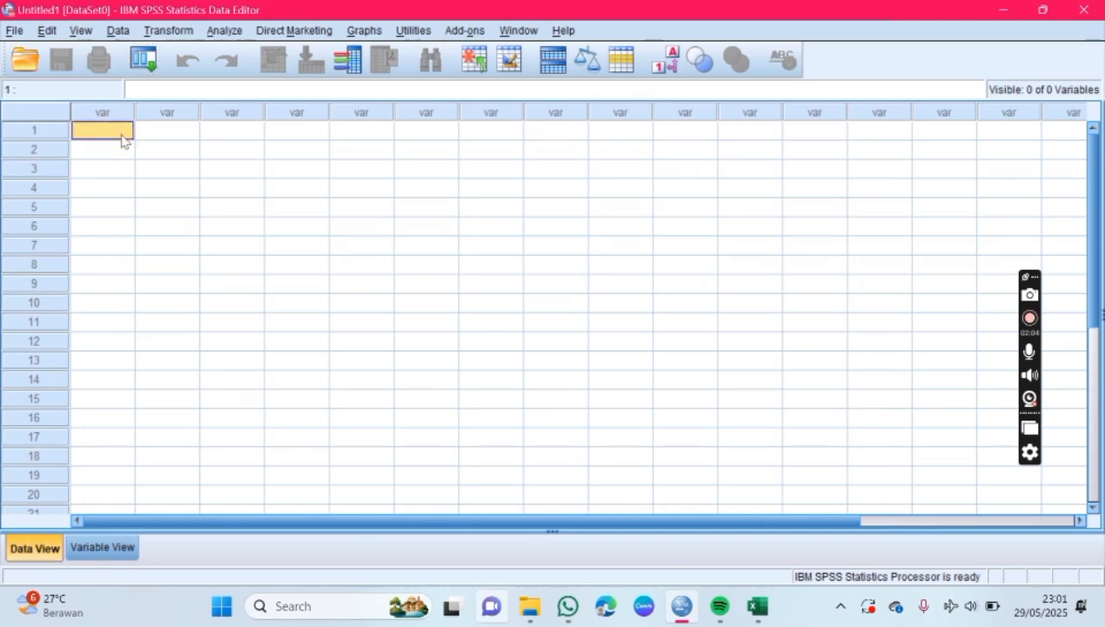
click(757, 606)
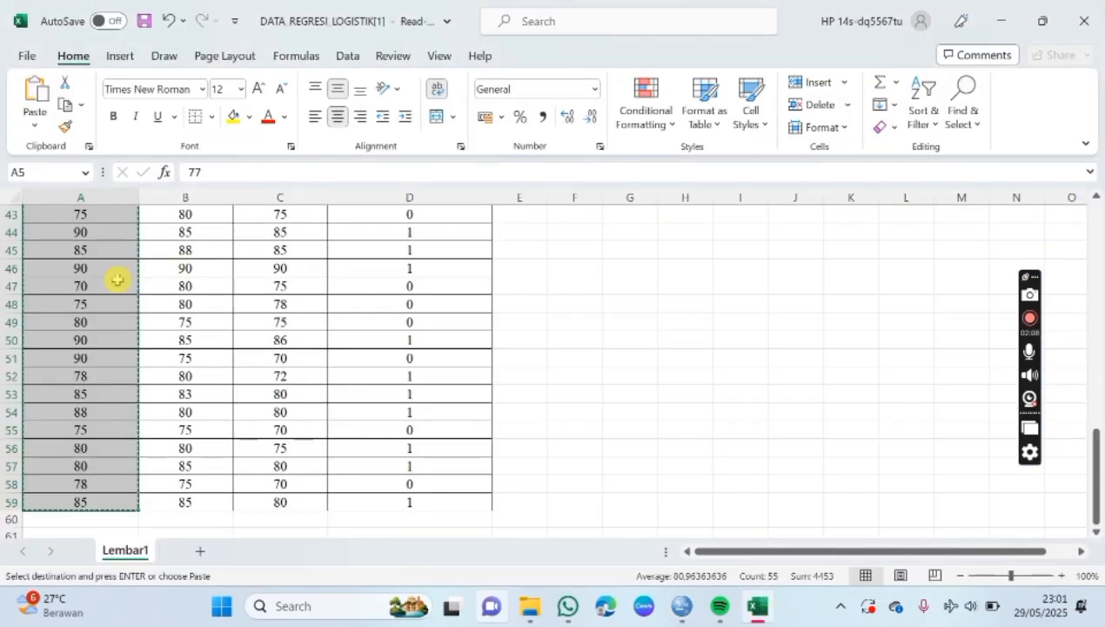
click(682, 606)
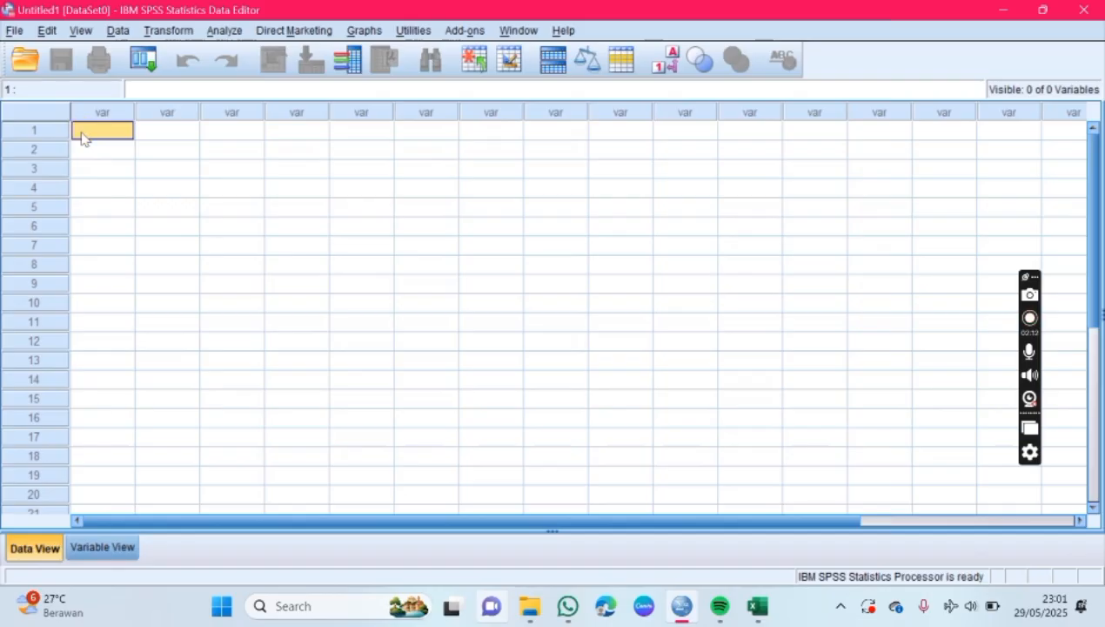
key(ctrl+v)
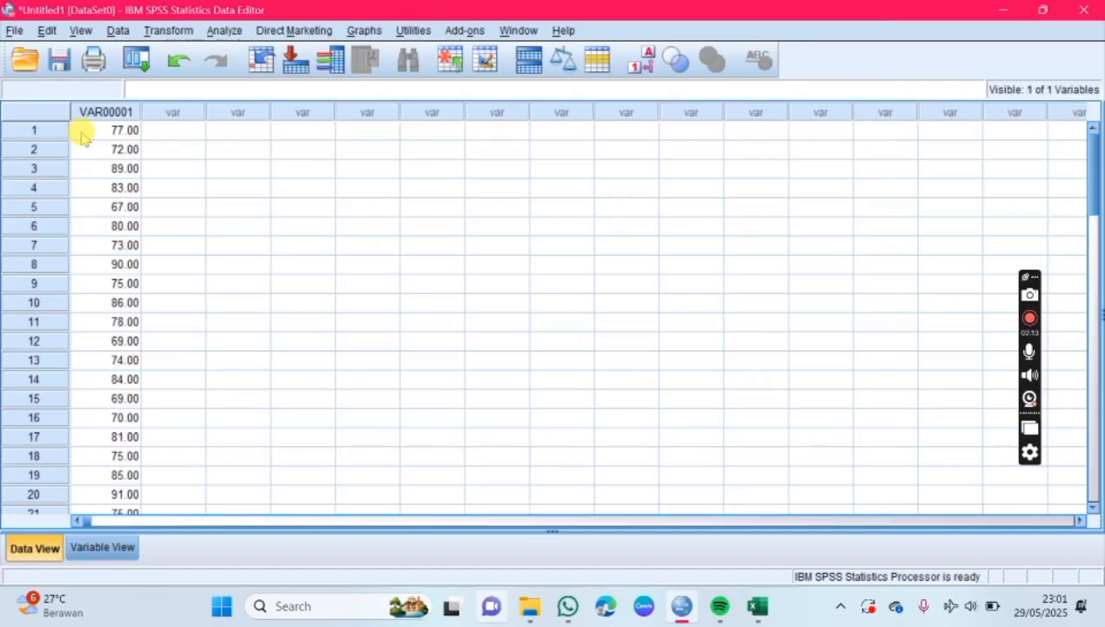
Step: Name the first variable X1 in the variable definitions and give it the label "Pelayanan"
click(121, 549)
click(759, 606)
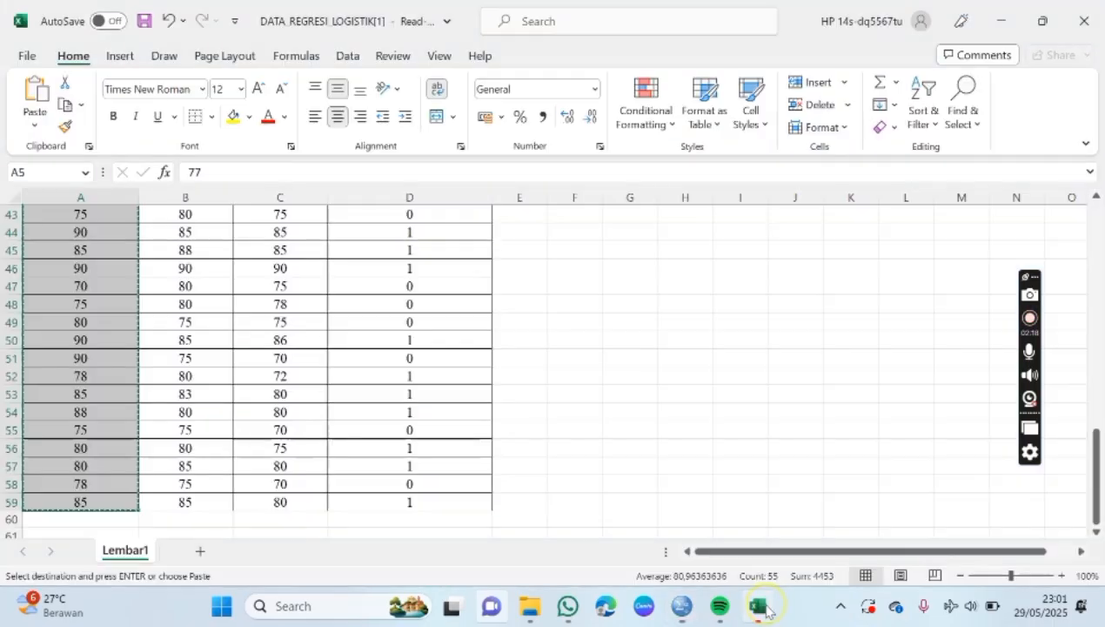
scroll(594, 403, up, 14)
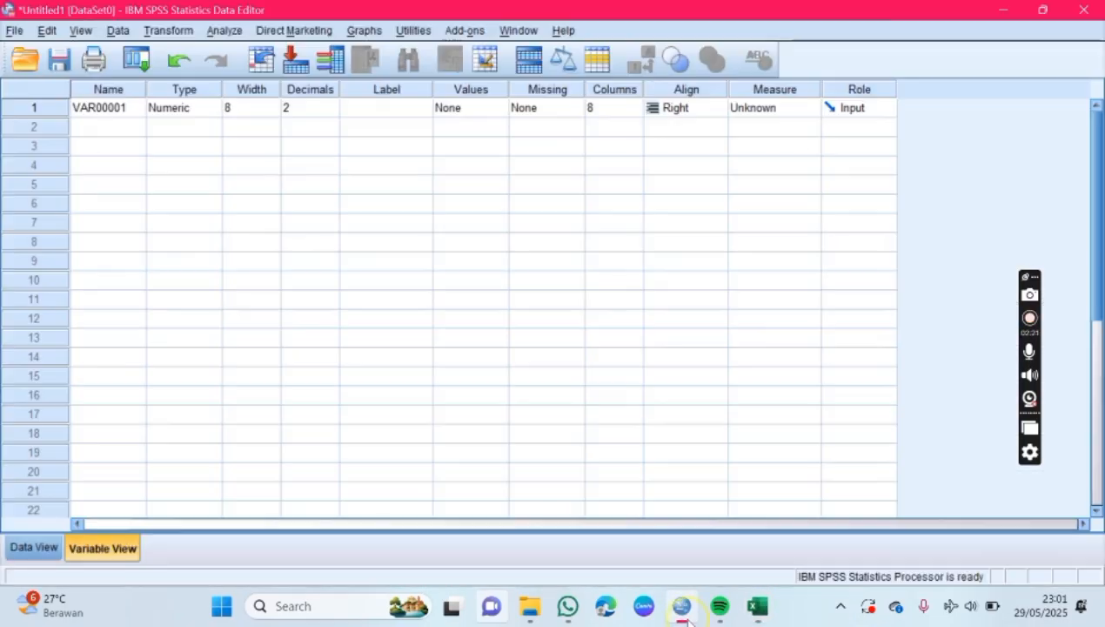
click(681, 607)
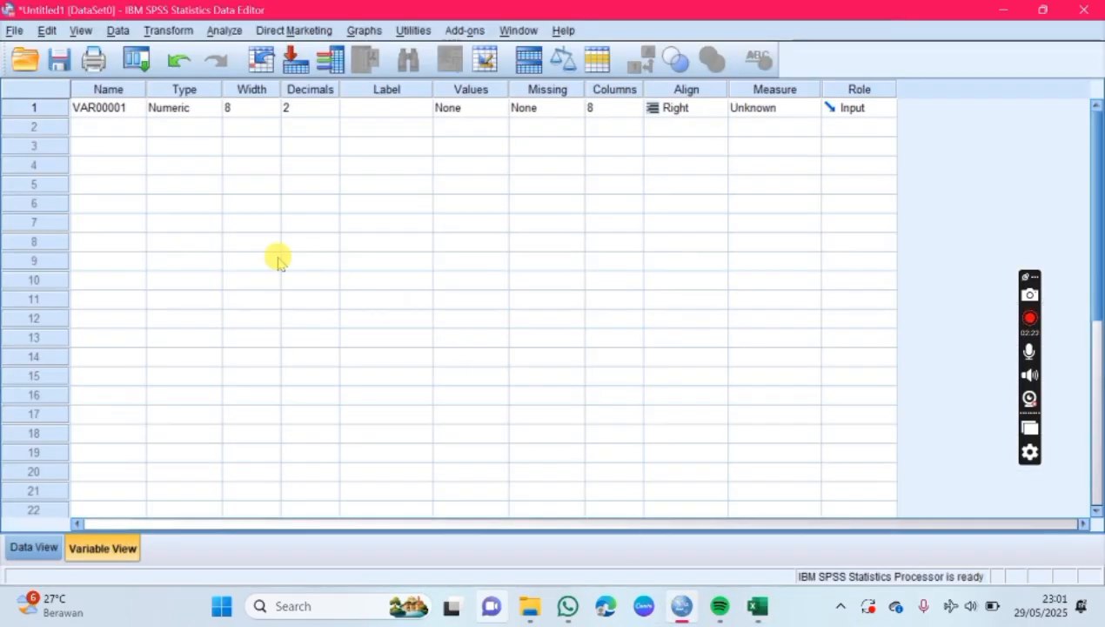
click(109, 108)
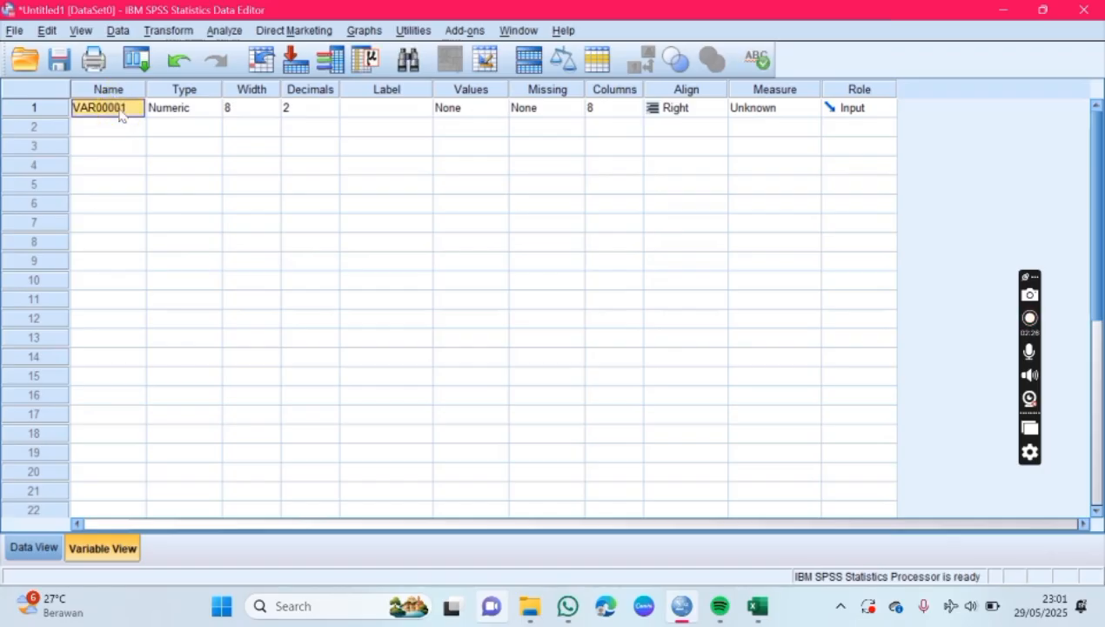
text(X)
click(112, 114)
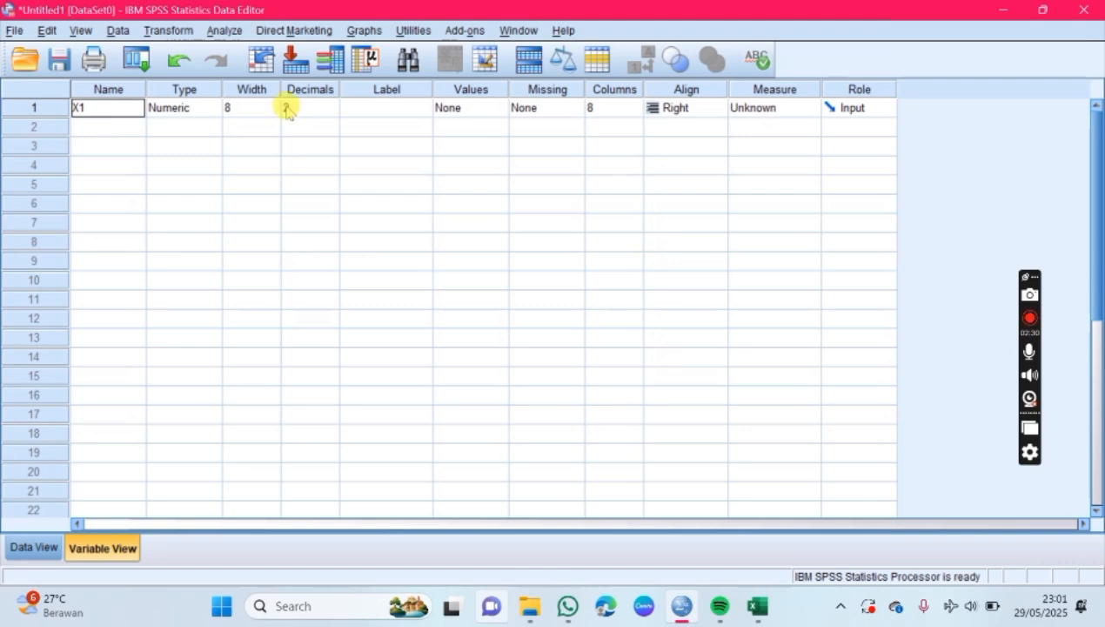
click(368, 114)
click(368, 109)
text(Pelayanan)
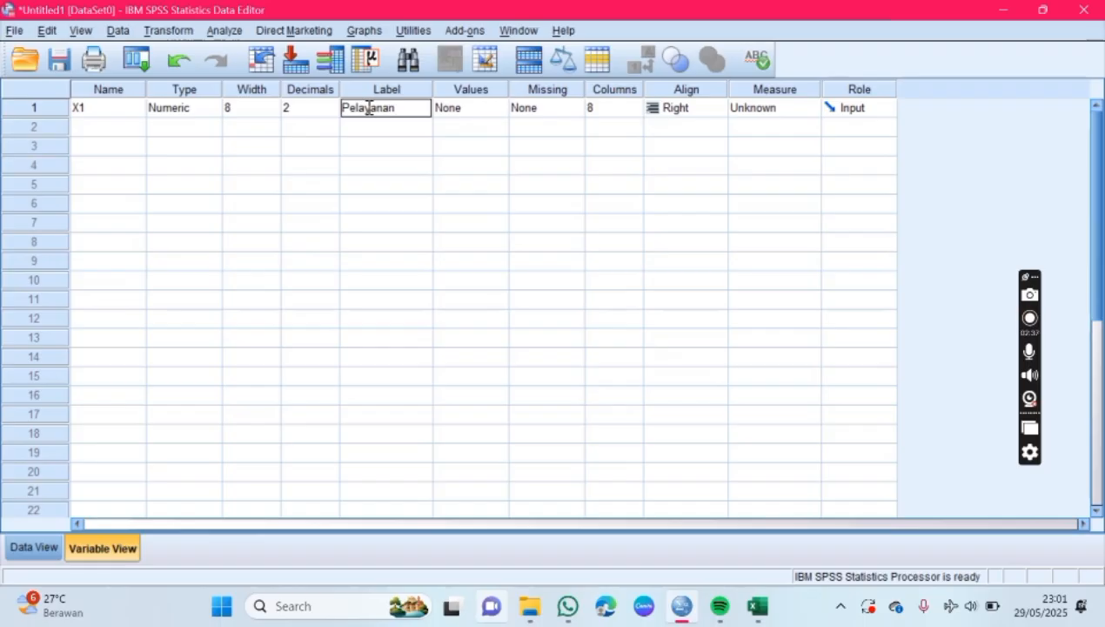
Step: Set X1 to 0 decimals and its measurement level to Scale
click(306, 107)
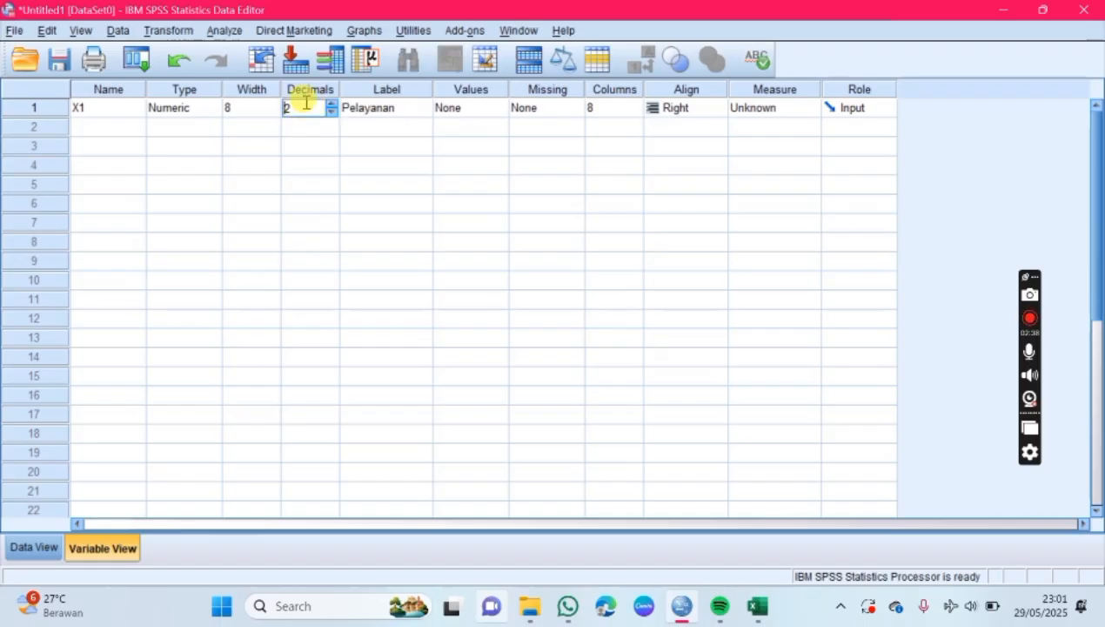
click(331, 112)
click(331, 112)
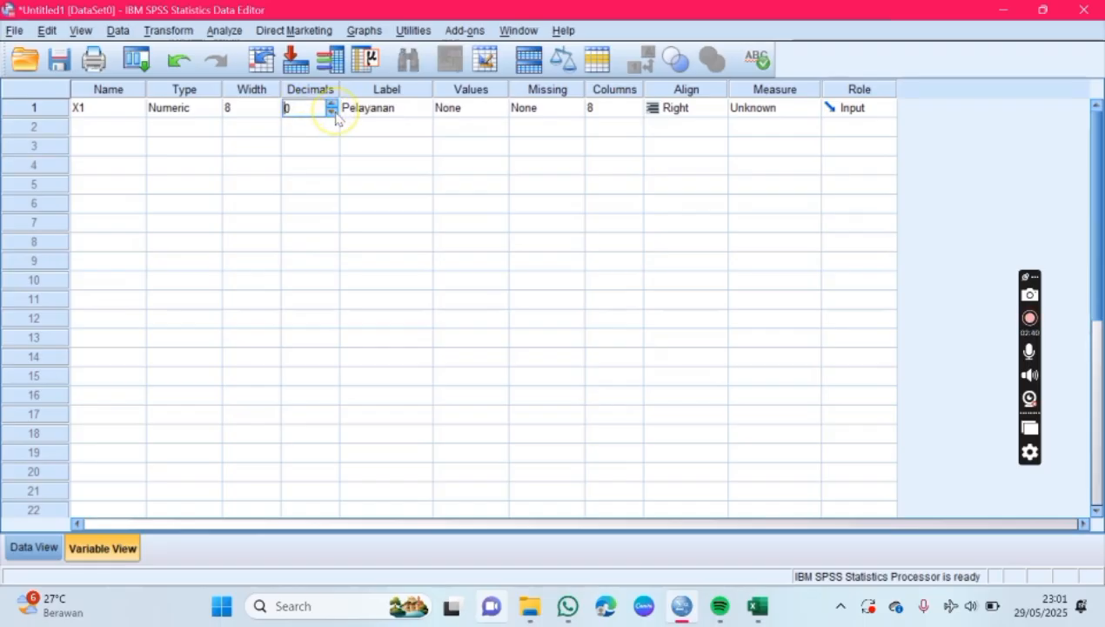
click(761, 110)
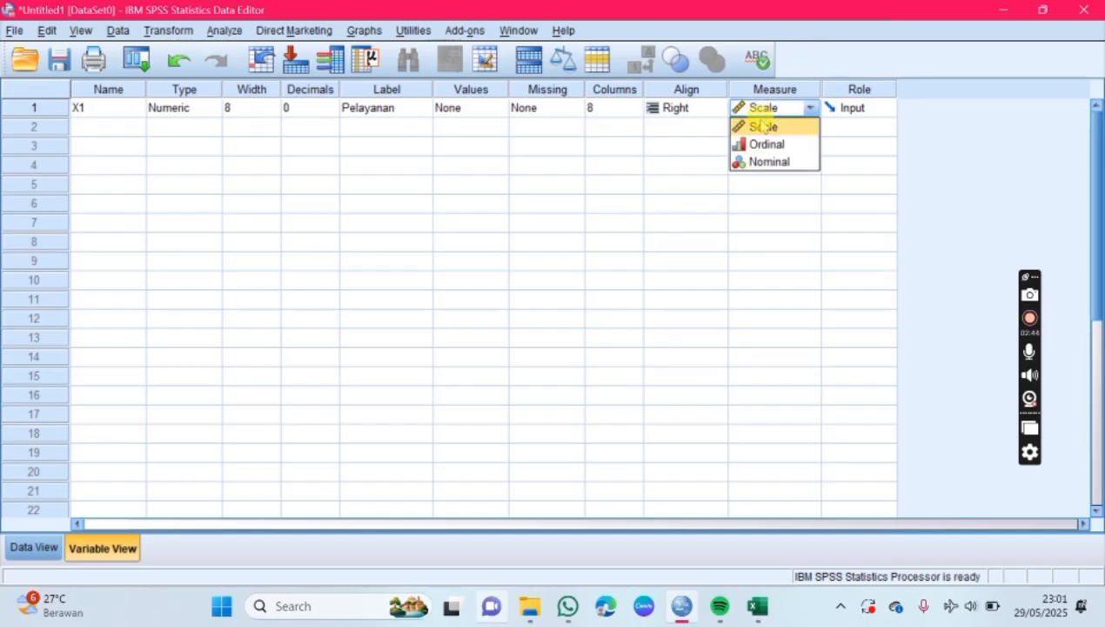
click(762, 128)
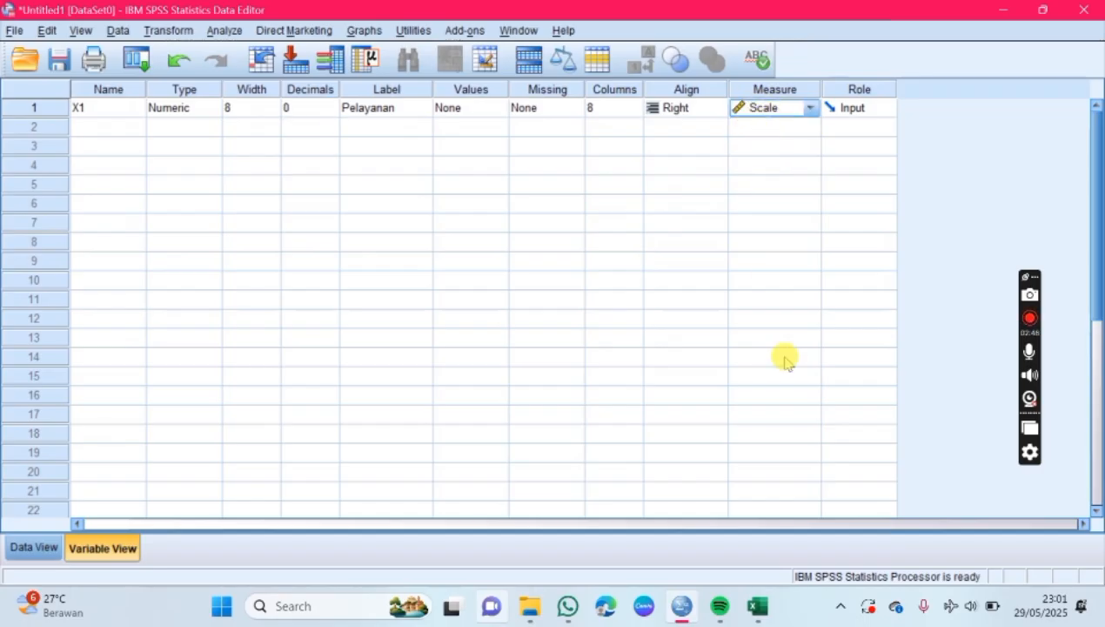
Step: Switch to Excel and copy all Kualitas X2 values in cells B5:B59, without the header
click(22, 548)
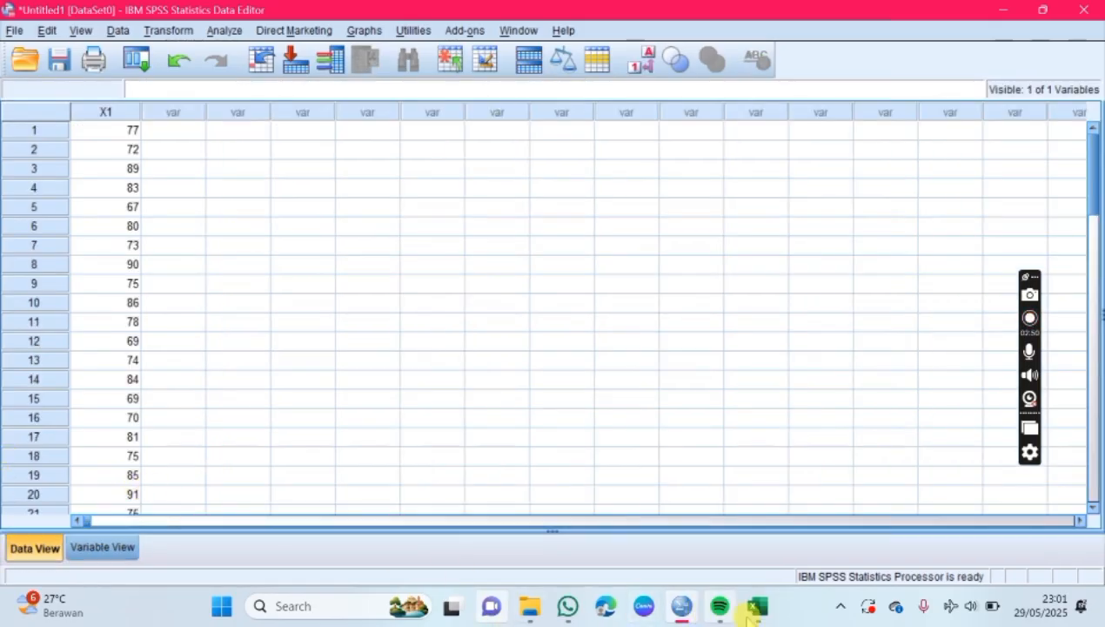
click(755, 607)
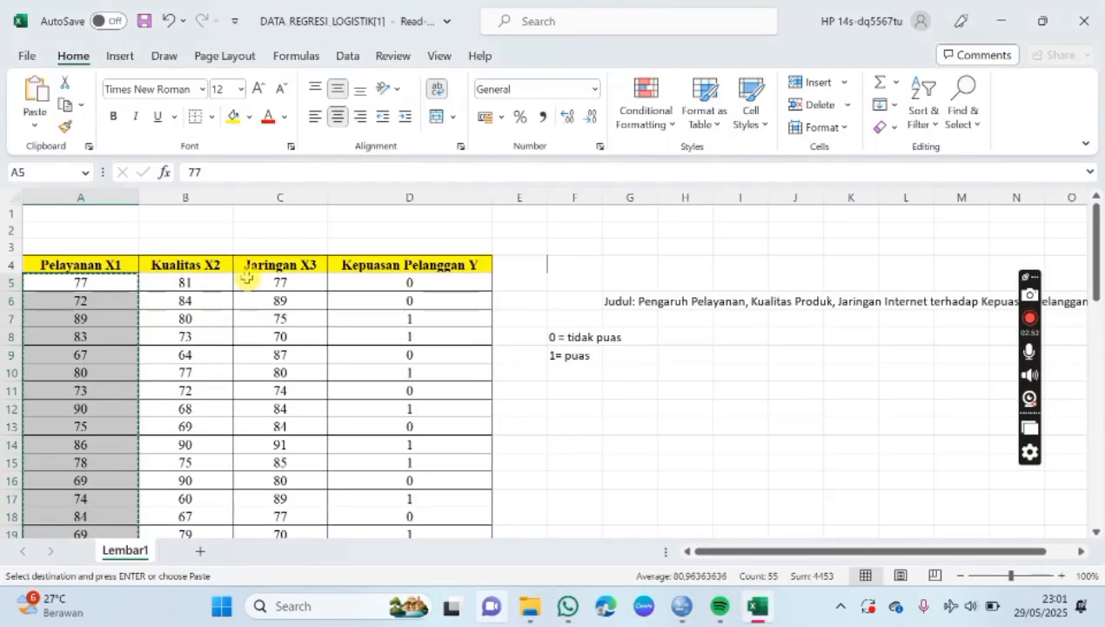
drag(204, 284, 201, 505)
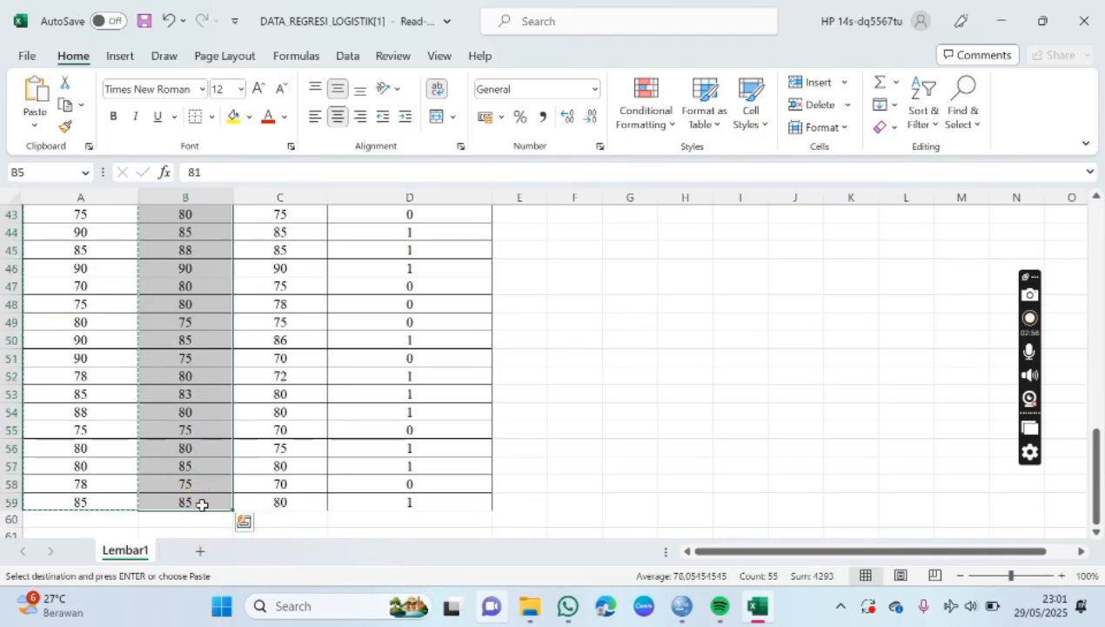
key(ctrl+c)
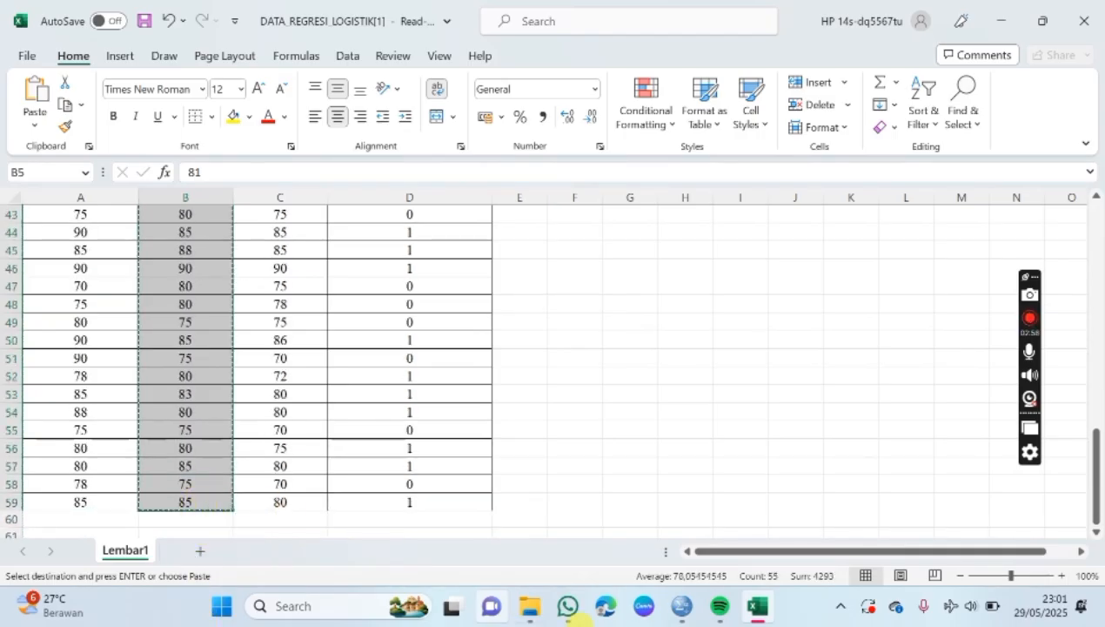
Step: Switch to SPSS Statistics and paste the copied Kualitas values into the second variable column, starting at row 1
click(681, 606)
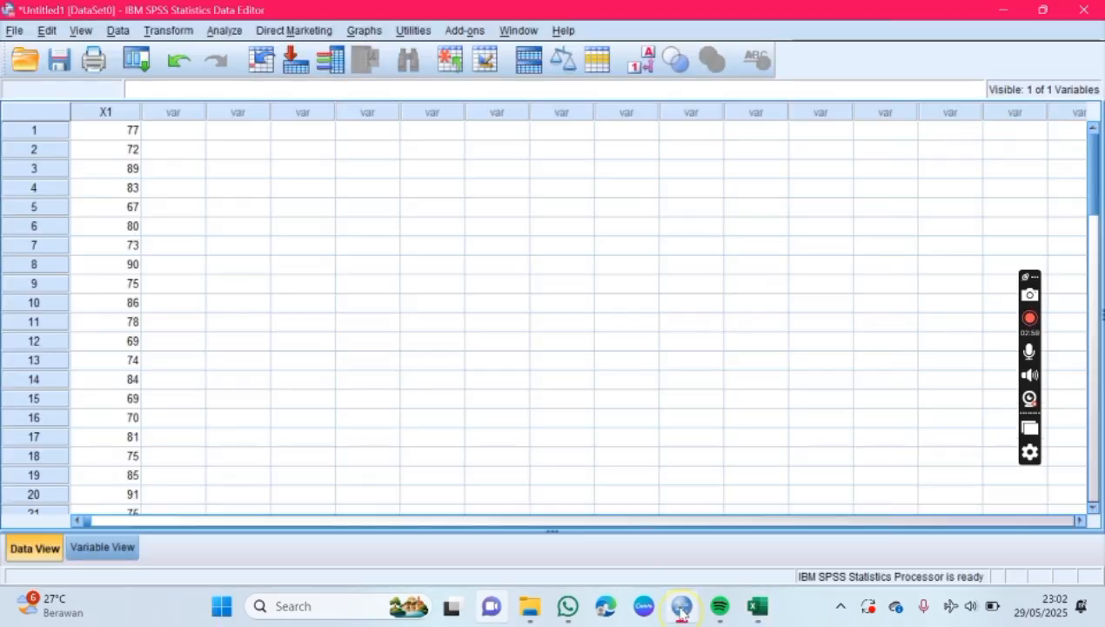
click(191, 132)
key(ctrl+v)
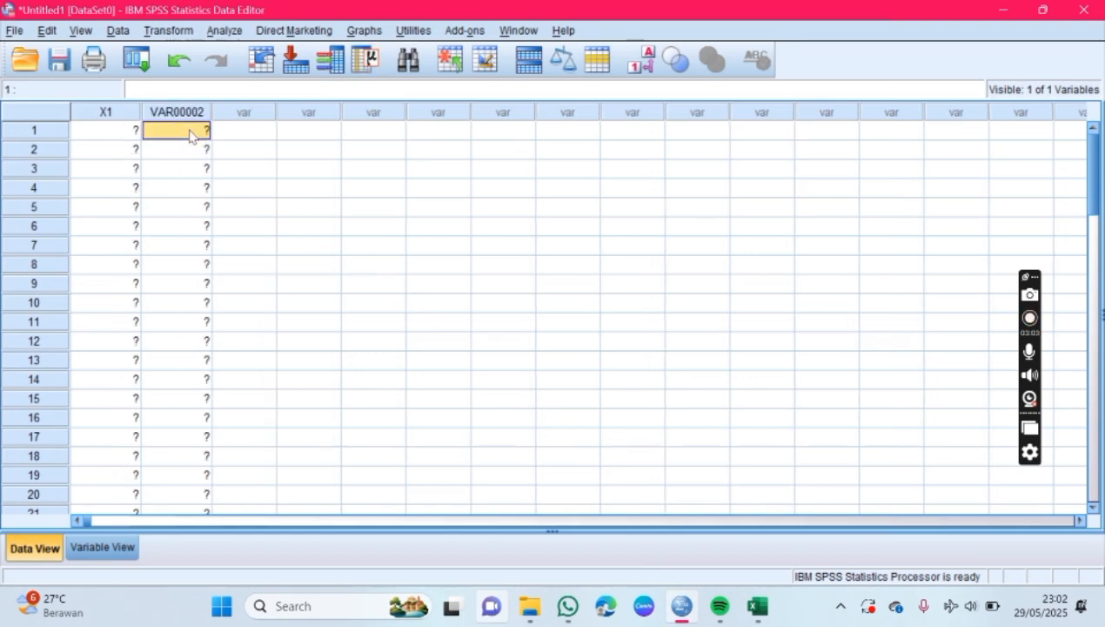
Step: Name the second variable X2 in the variable definitions and give it the label "Kualitas Poduk"
click(102, 546)
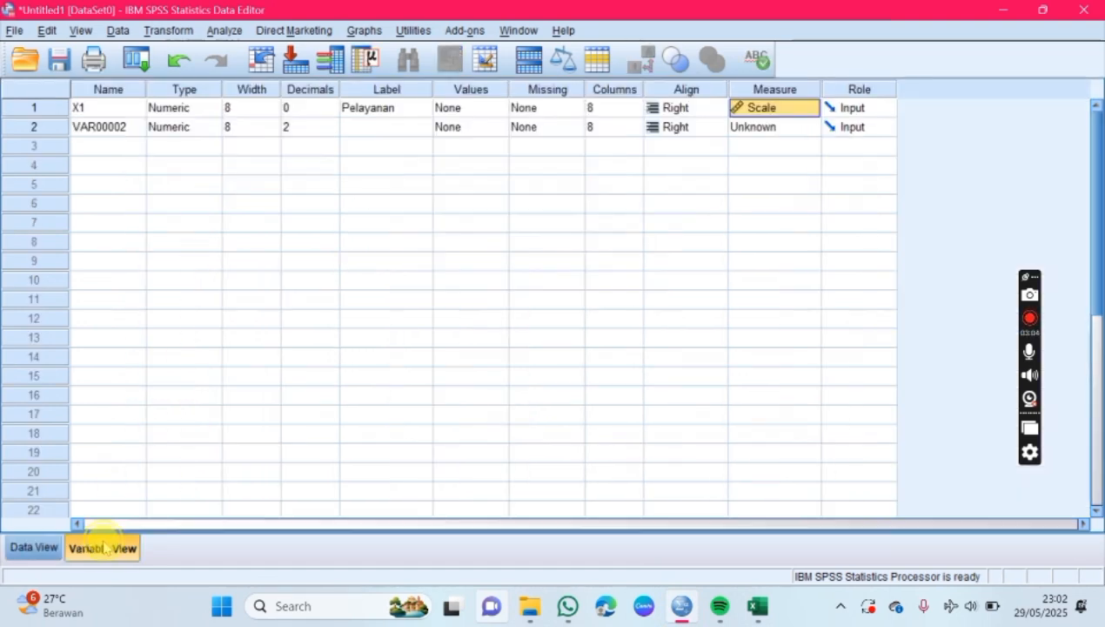
click(130, 126)
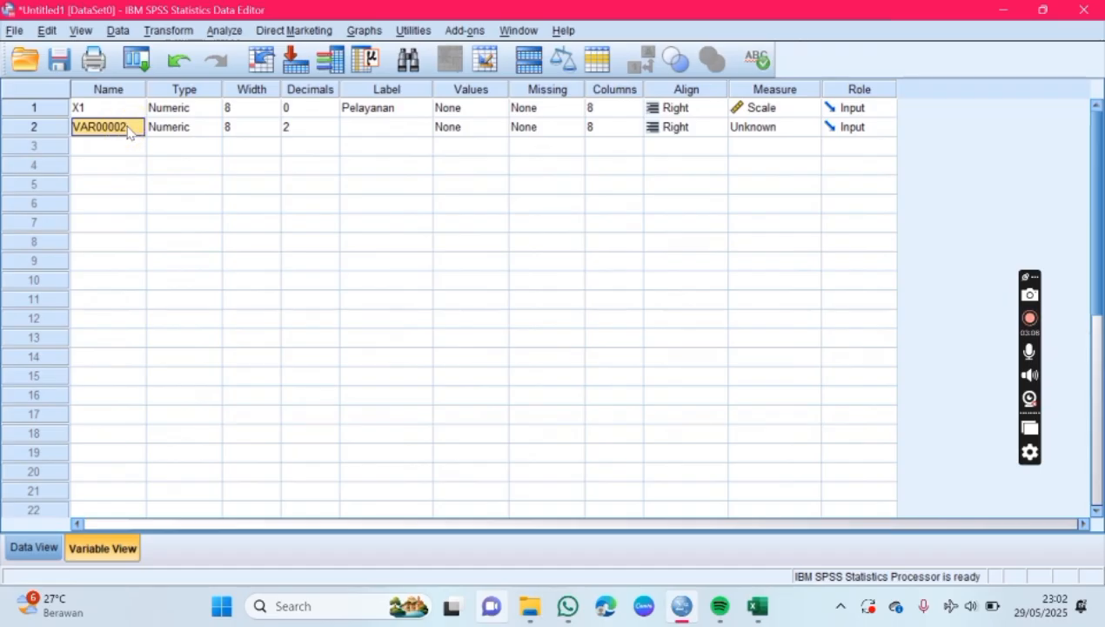
text(X2)
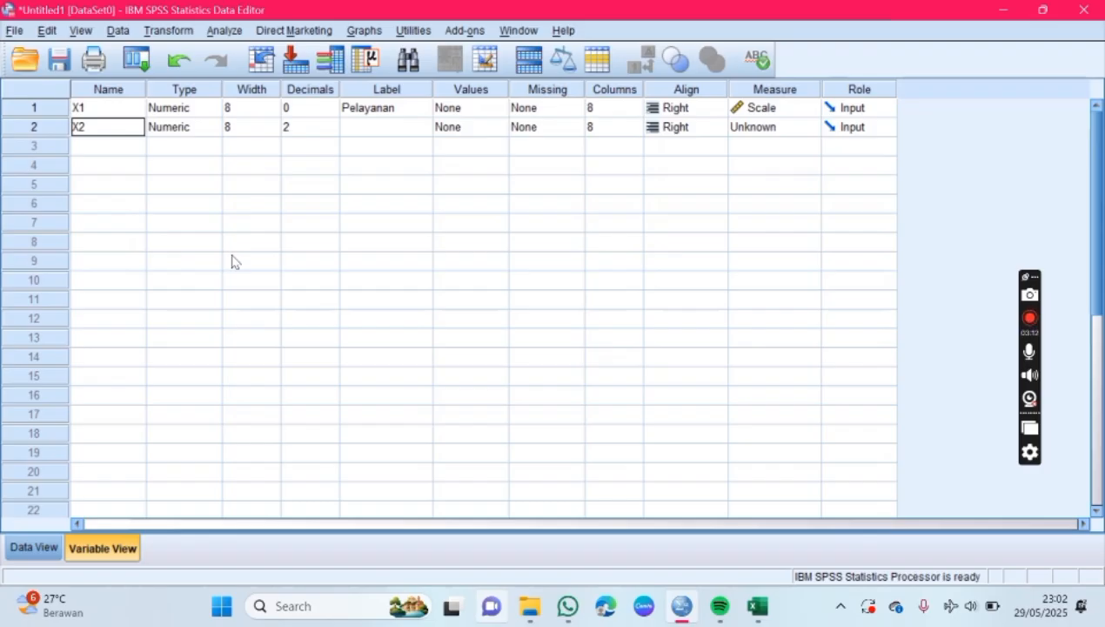
click(393, 126)
text(K)
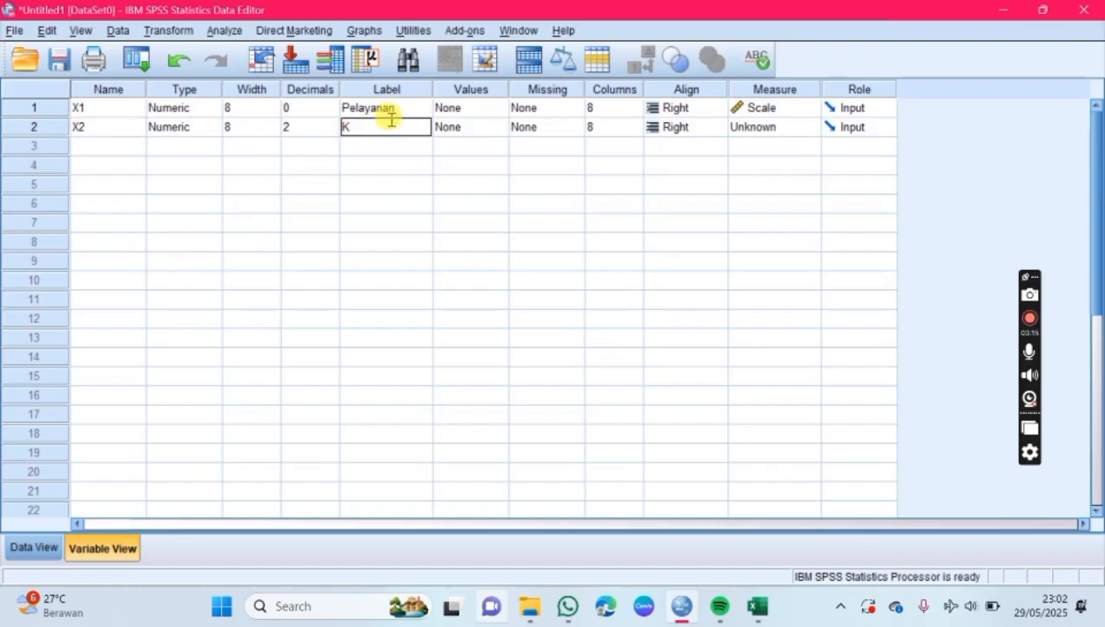
text(ualitas Poduk)
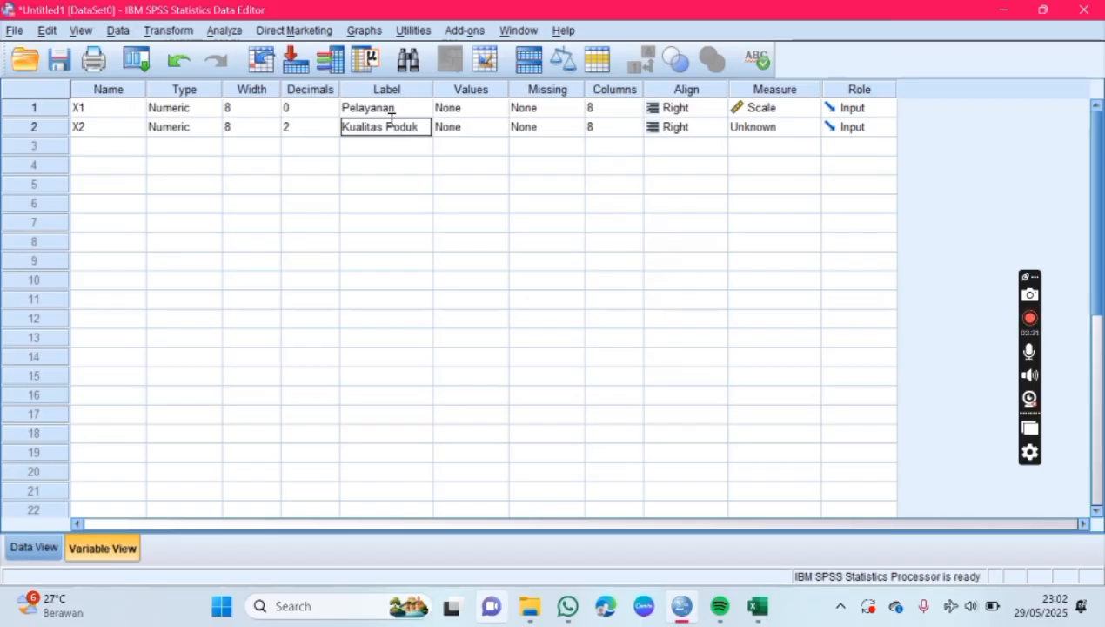
Step: Set X2 to 0 decimals and its measurement level to Scale
click(300, 127)
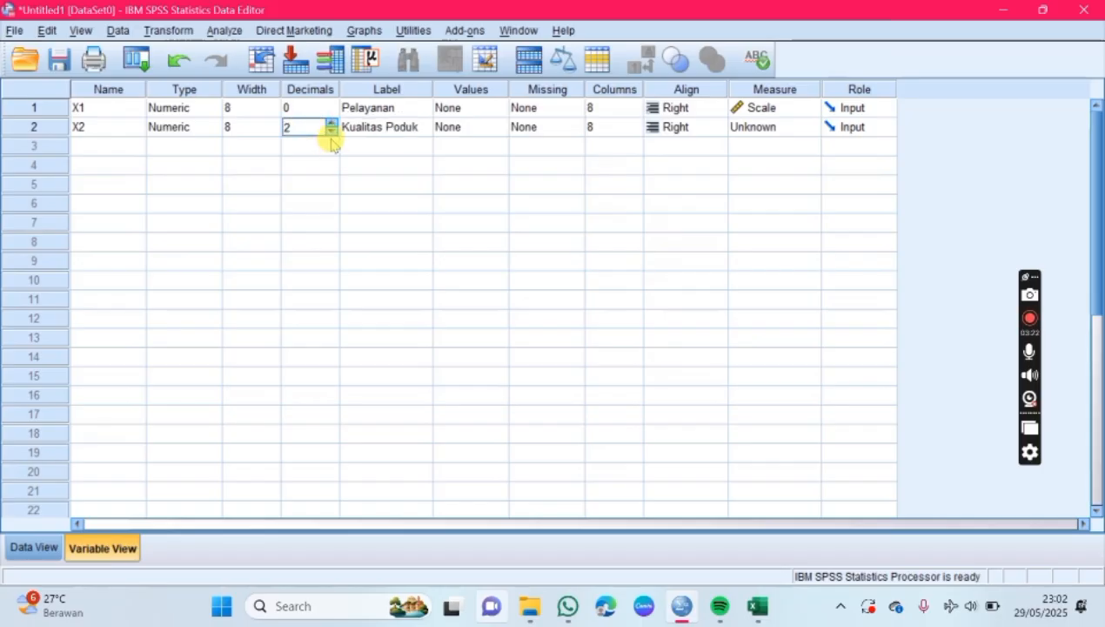
click(332, 133)
click(799, 127)
click(774, 146)
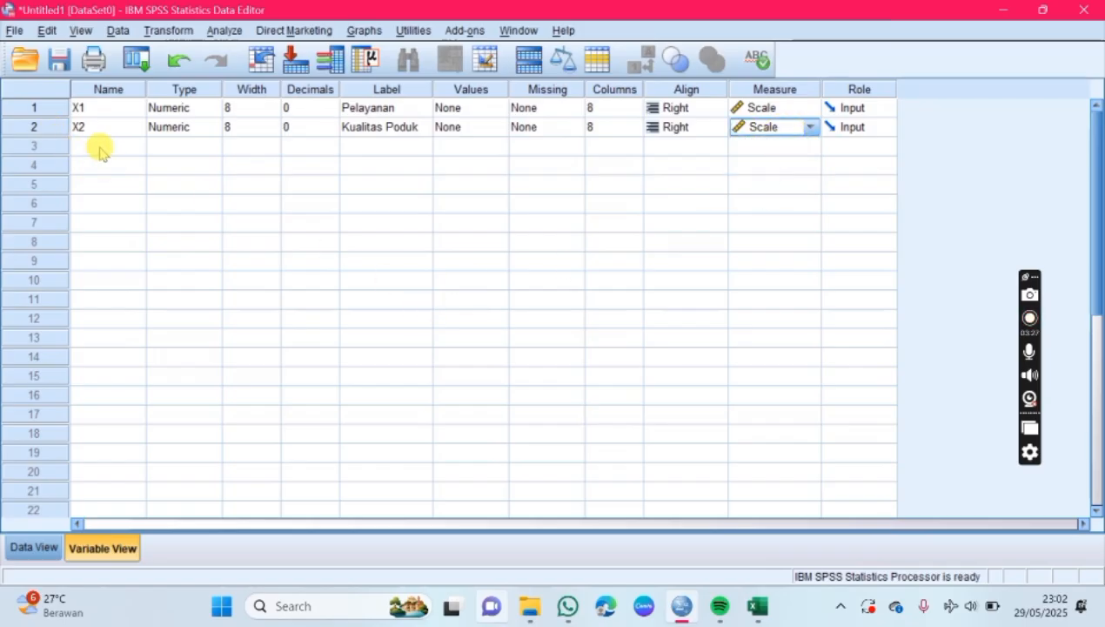
Step: Switch to Excel and copy all Jaringan X3 values in cells C5:C59, without the header
click(757, 606)
scroll(344, 349, up, 5)
scroll(339, 342, up, 9)
drag(306, 283, 275, 616)
drag(275, 612, 284, 498)
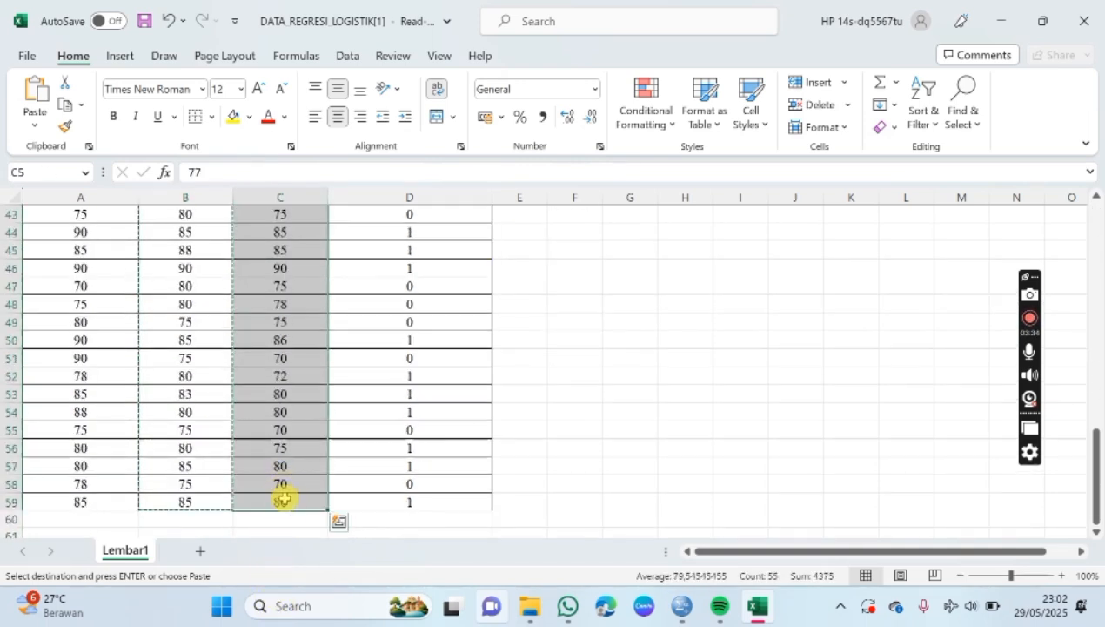
key(ctrl+c)
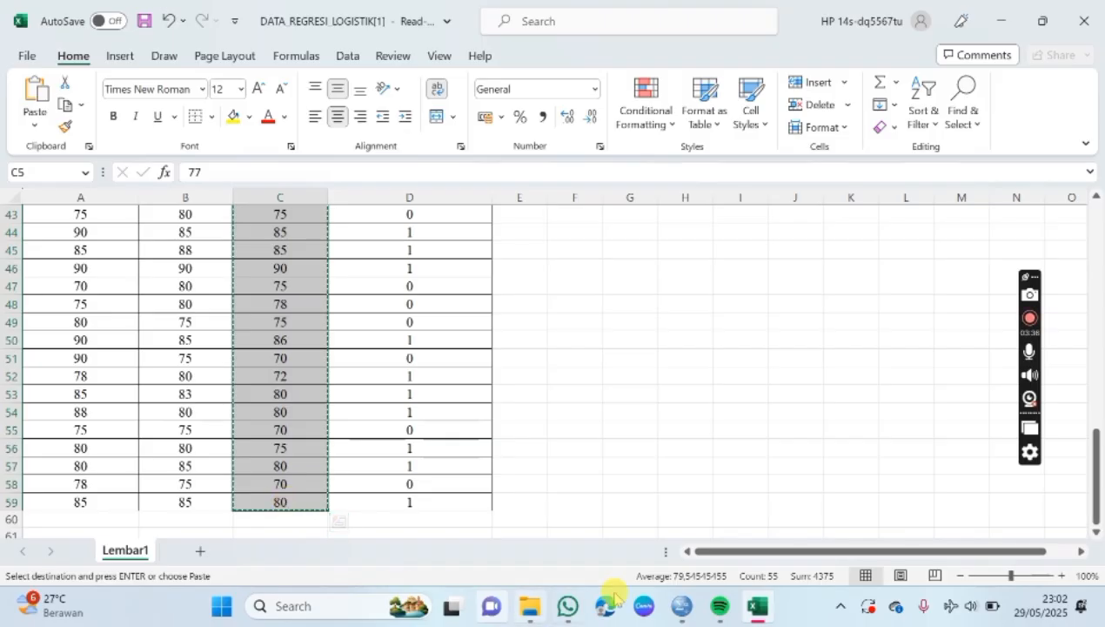
Step: Switch to SPSS Statistics and paste the copied Jaringan values into the third variable column of the data, starting at row 1
click(682, 605)
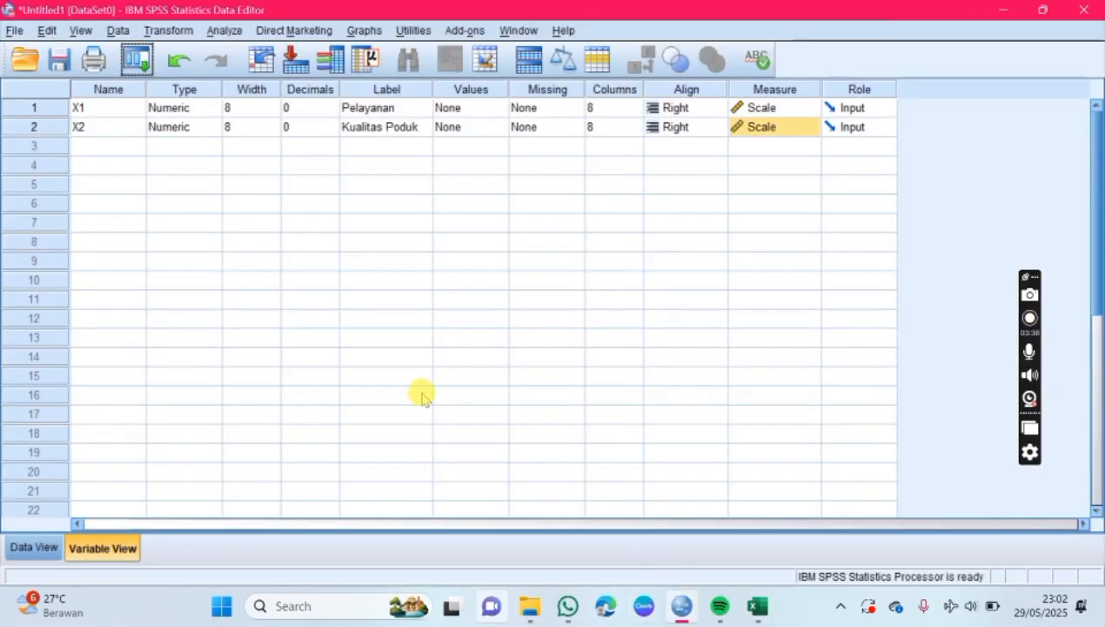
click(33, 548)
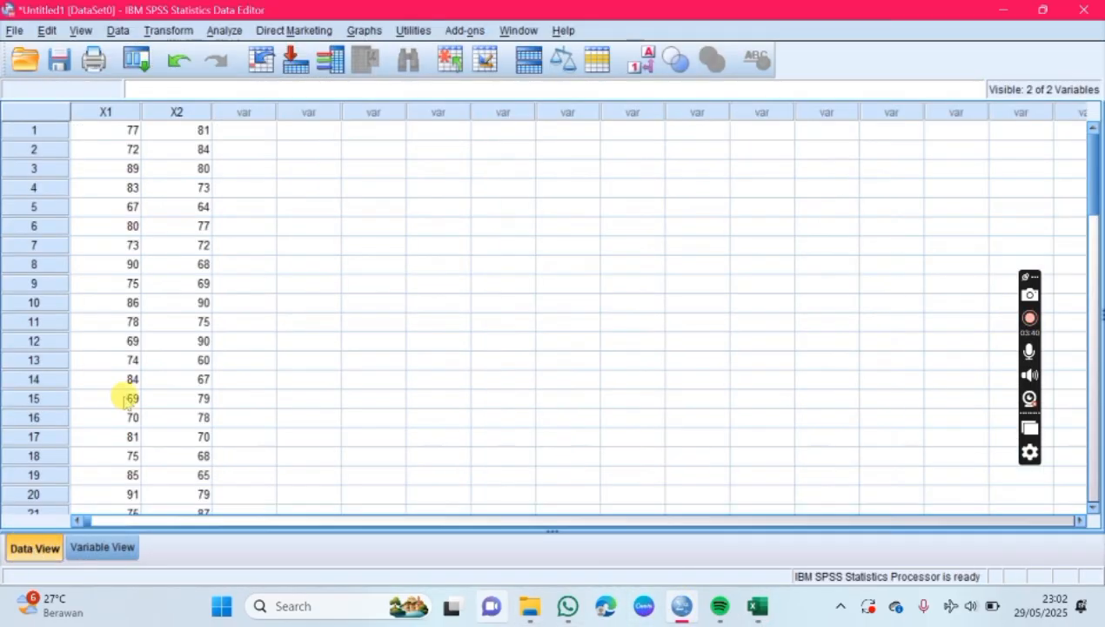
click(268, 132)
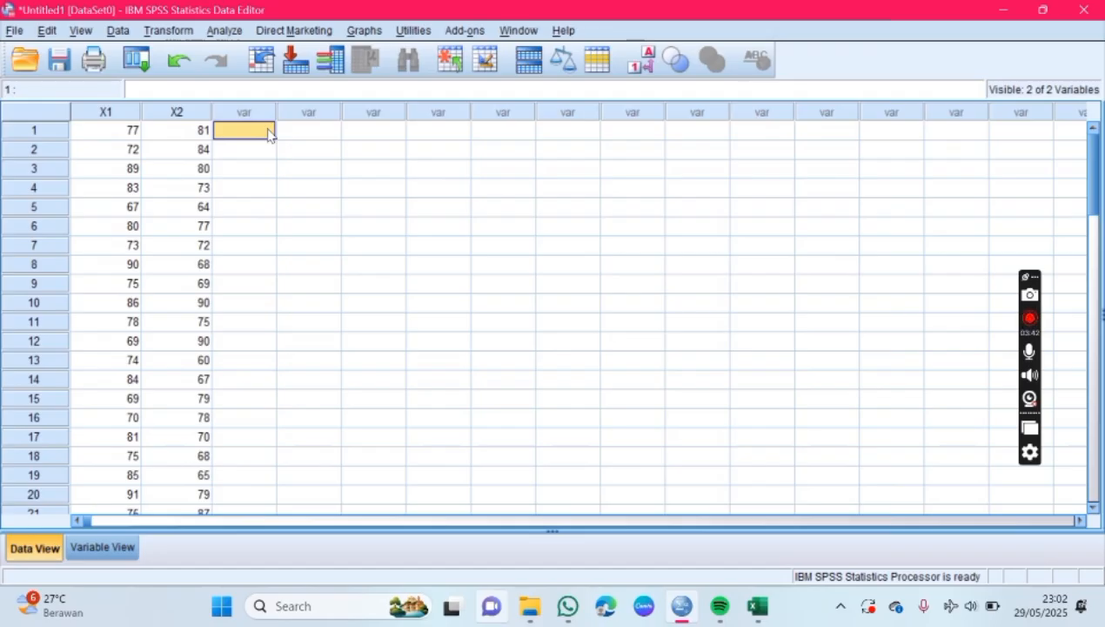
key(ctrl+v)
Step: Name the third variable X3 in the variable definitions and give it the label "Jaringan"
click(83, 551)
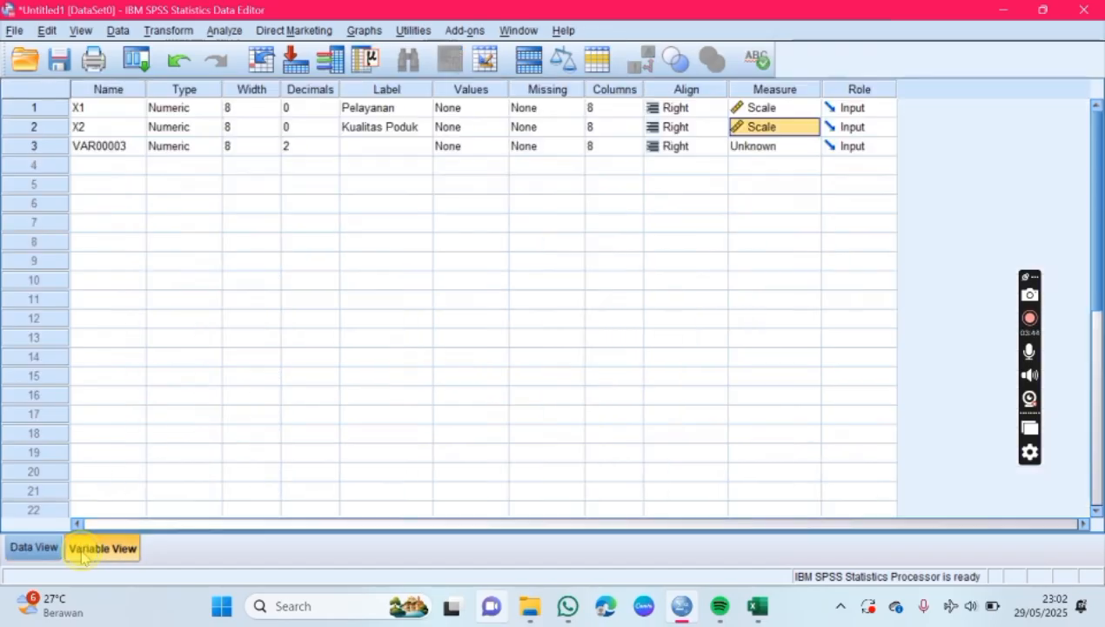
click(143, 148)
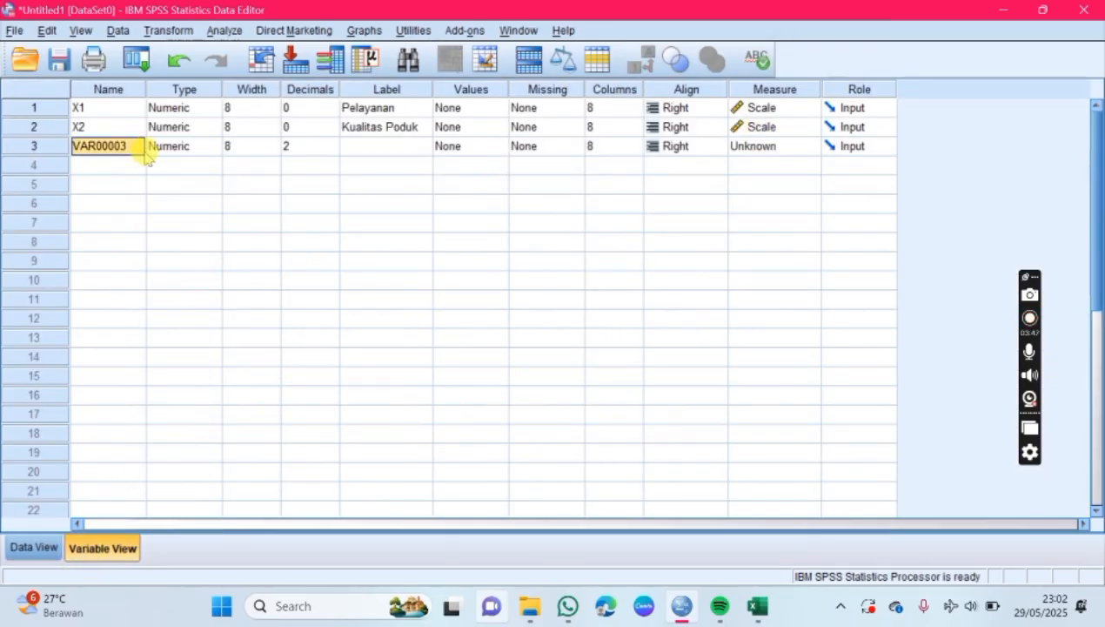
text(X3)
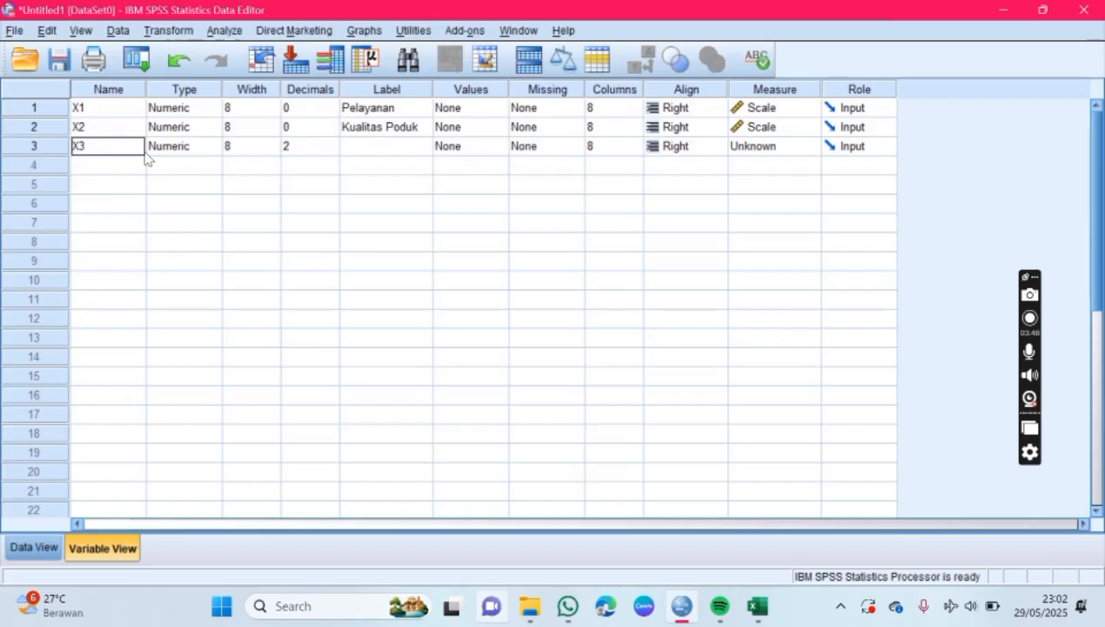
click(381, 149)
text(J)
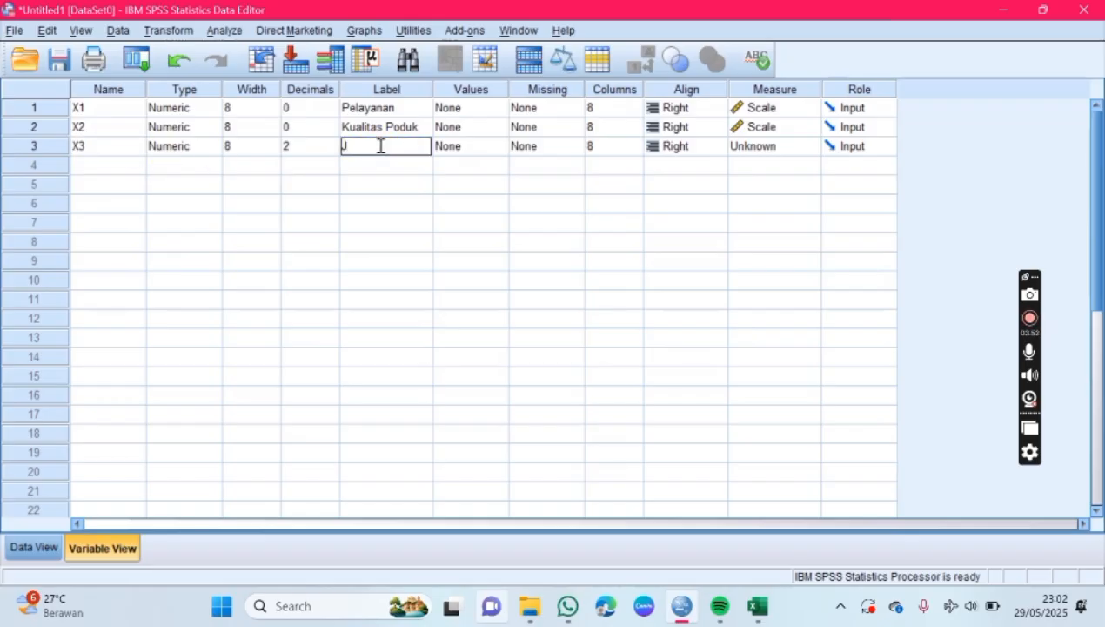
text(Aringan)
Step: Set X3 to 0 decimals and its measurement level to Scale
click(301, 145)
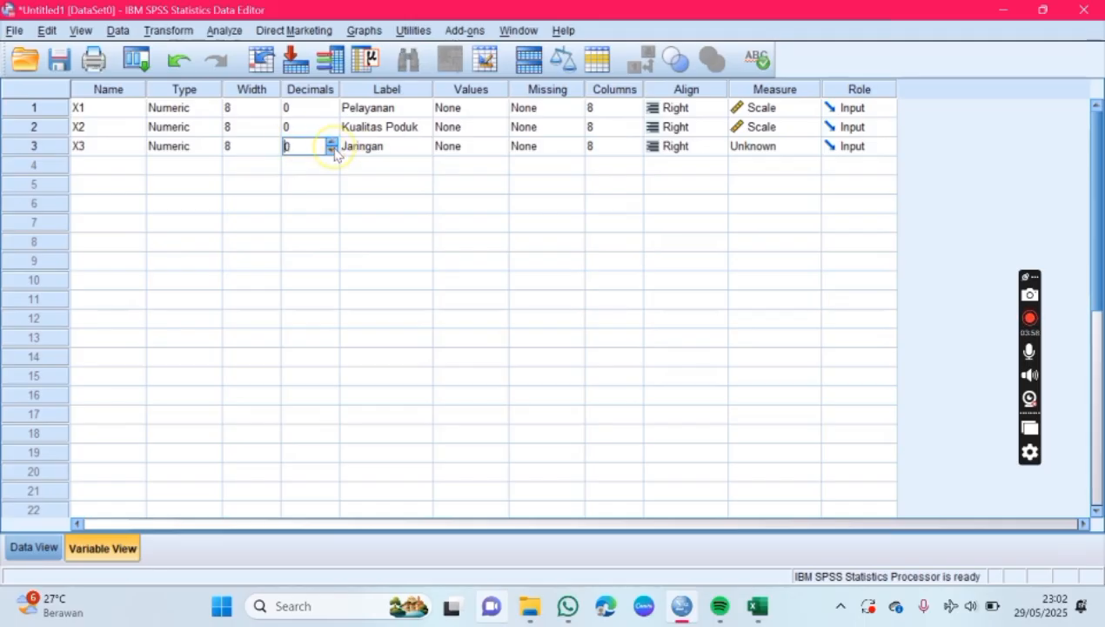
click(784, 145)
click(778, 167)
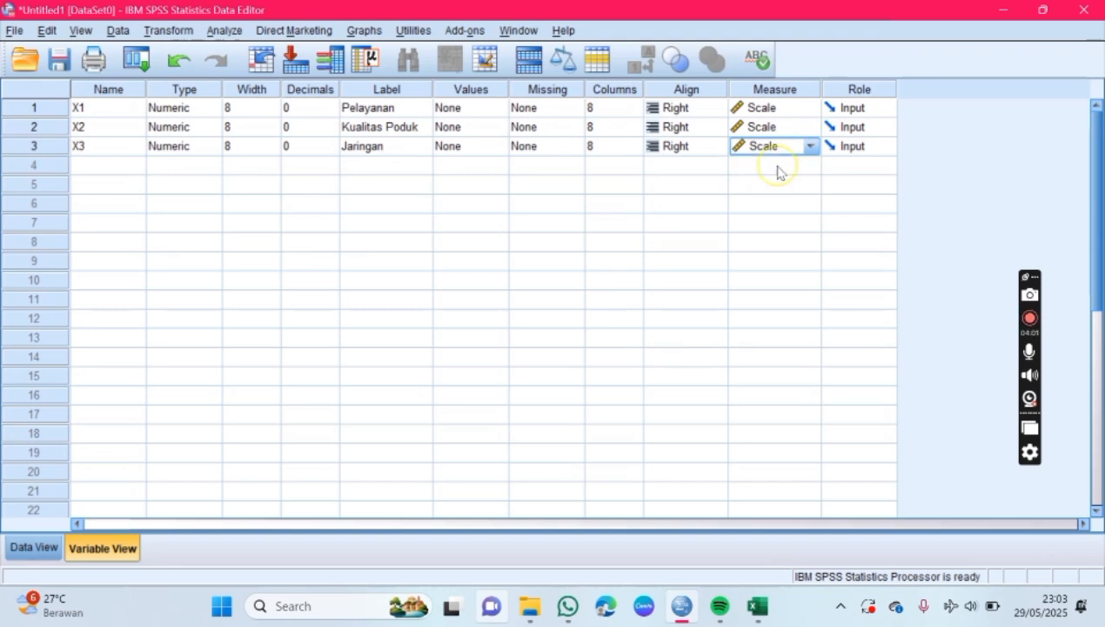
Step: Switch to Excel and copy all Kepuasan Pelanggan Y values in cells D5:D59, without the header
click(757, 606)
scroll(459, 315, up, 10)
drag(453, 291, 488, 493)
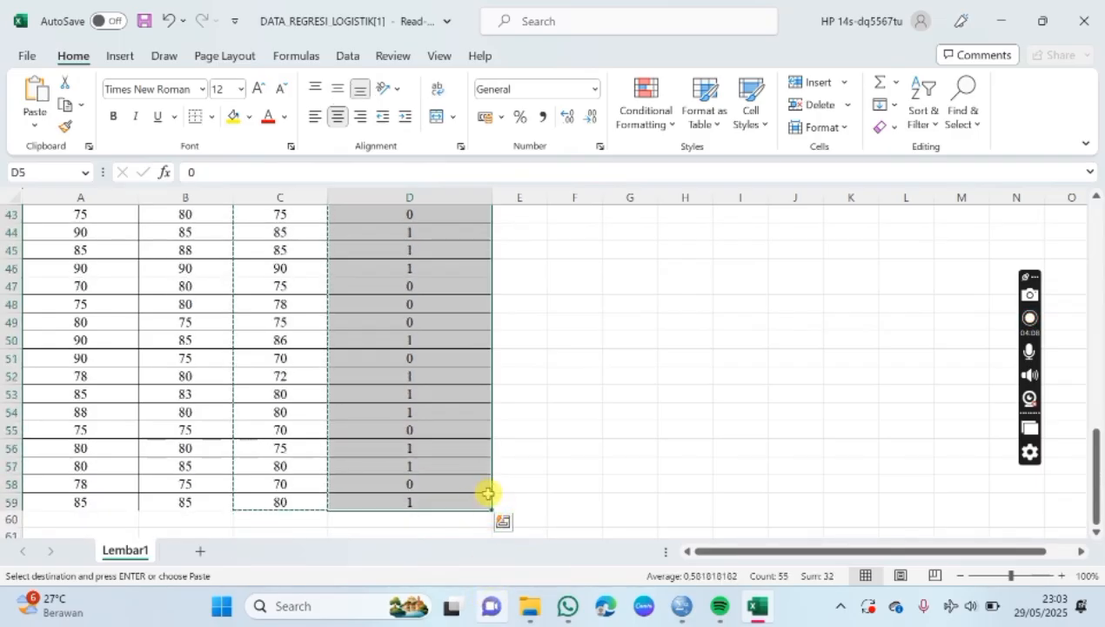
key(ctrl+c)
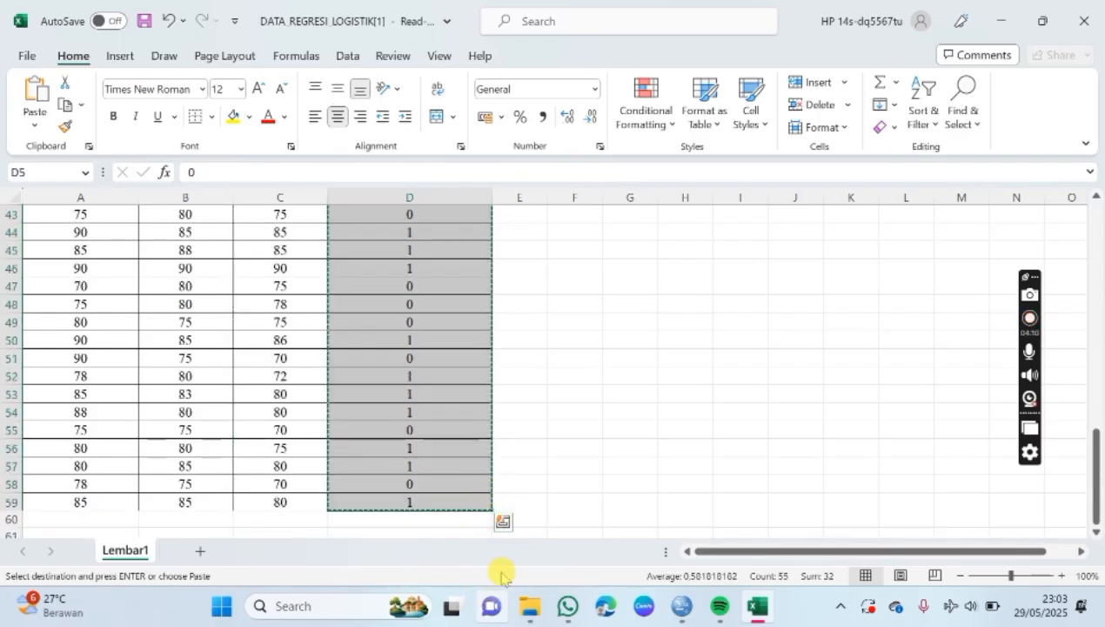
Step: Switch to SPSS Statistics and name the fourth variable Y in the variable definitions
click(682, 605)
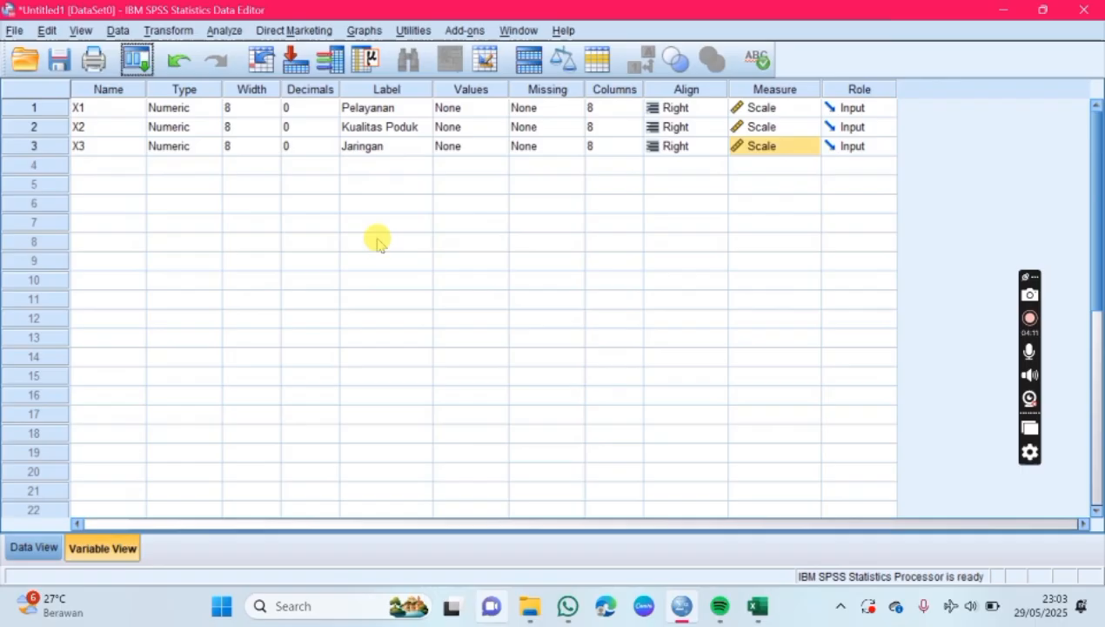
click(122, 168)
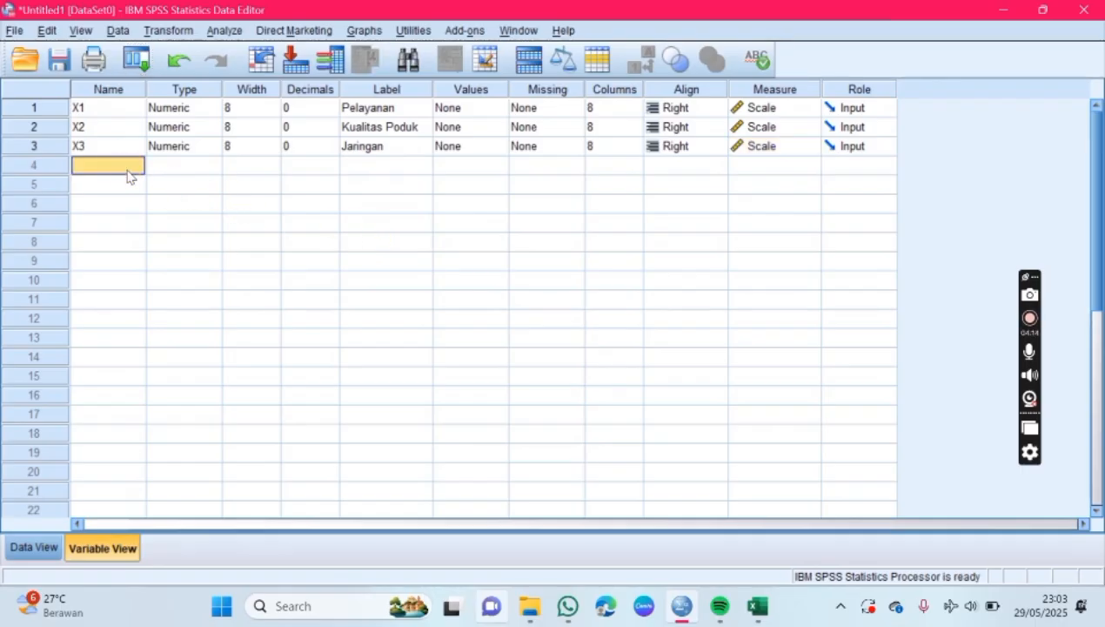
text(Y)
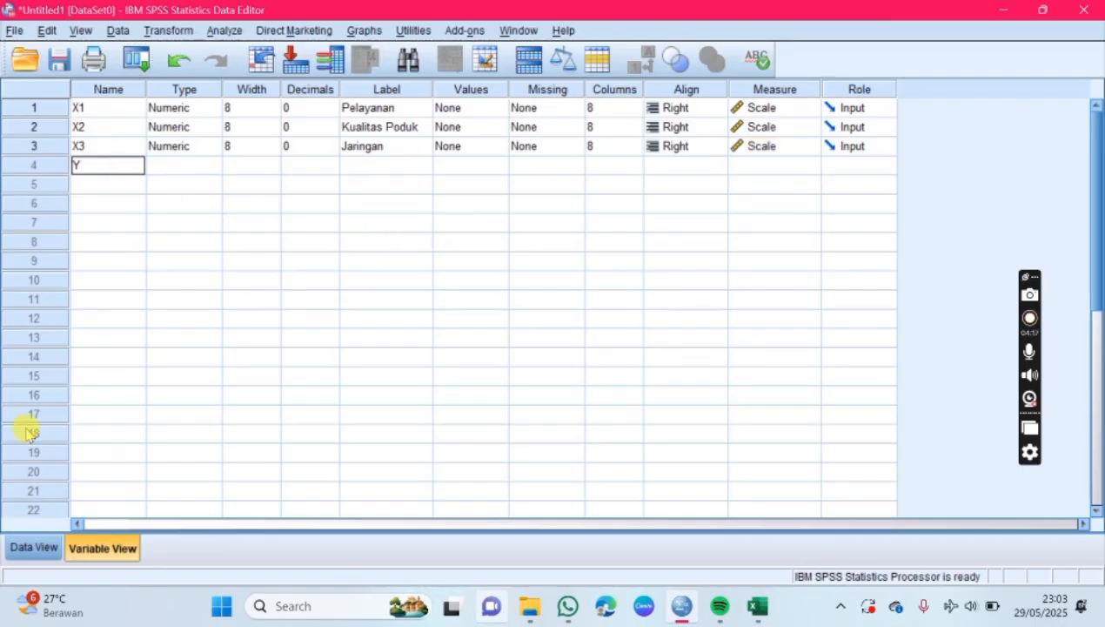
Step: Paste the copied Kepuasan Pelanggan values into the Y column of the data, starting at row 1
click(35, 548)
click(342, 130)
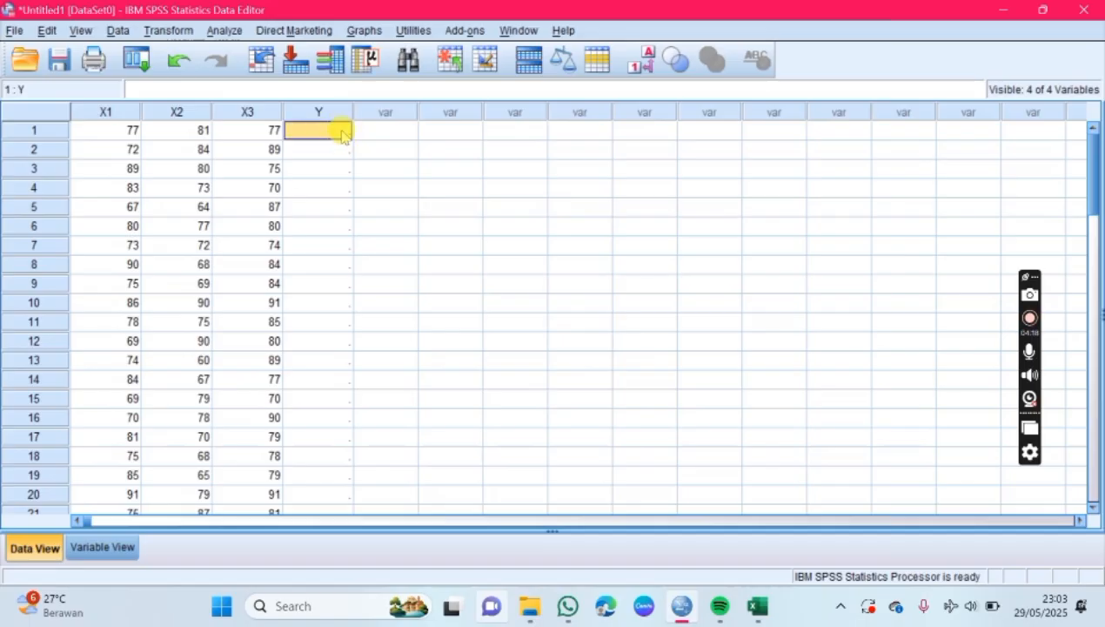
key(ctrl+v)
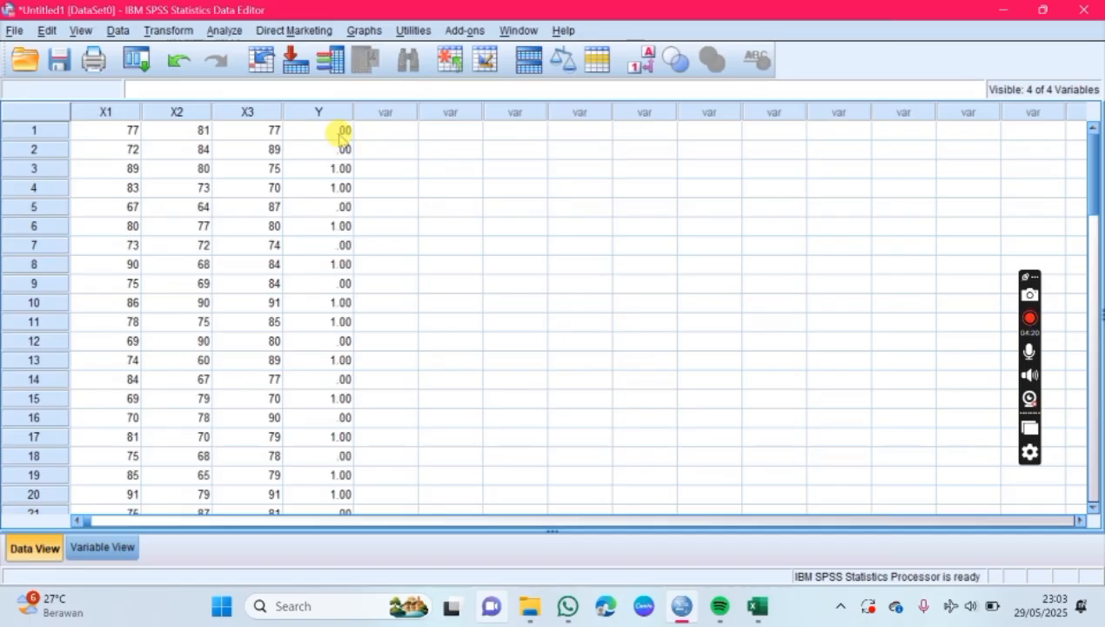
Step: Set the number of decimals of variable Y to 0 in the variable definitions
click(100, 546)
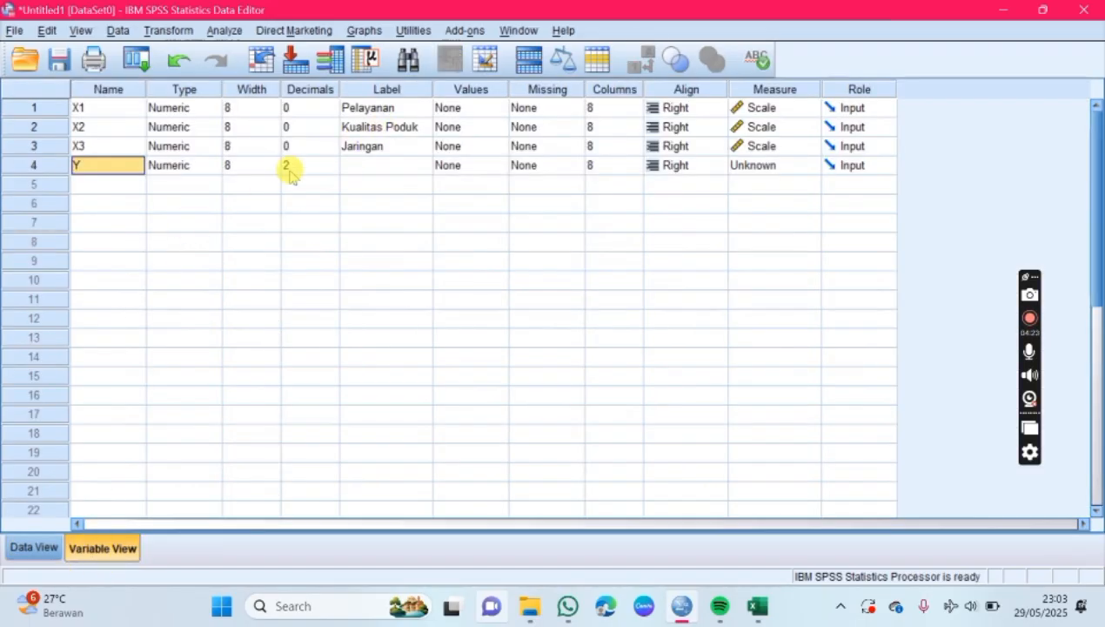
click(290, 166)
click(331, 169)
click(332, 169)
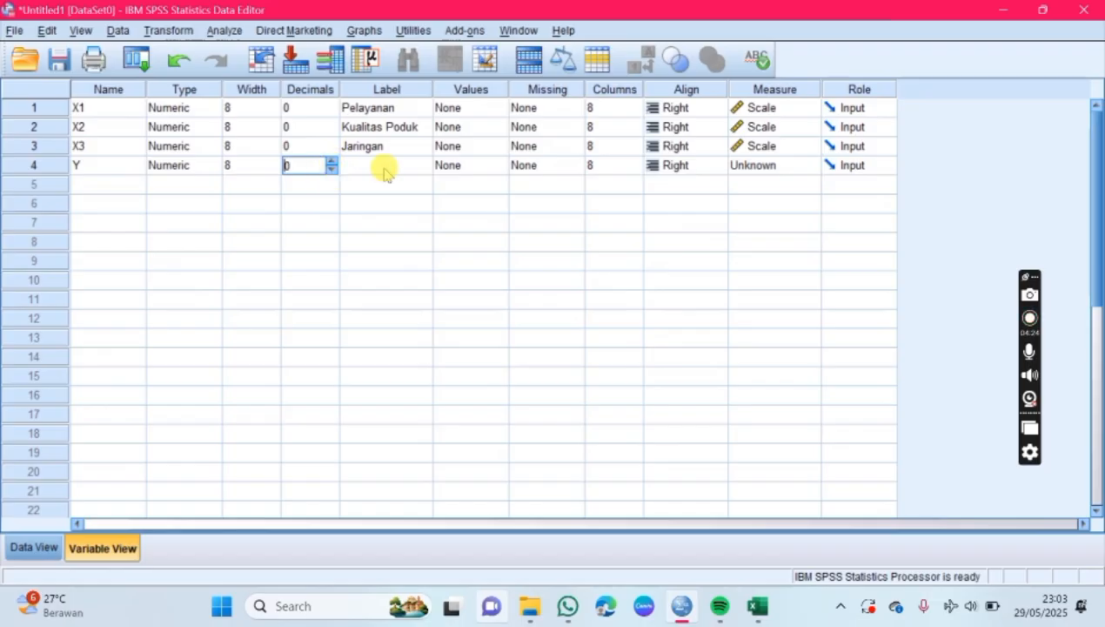
Step: Give variable Y the label "Kepuasan Pelanggan" and widen the label column to fit the full text
click(396, 172)
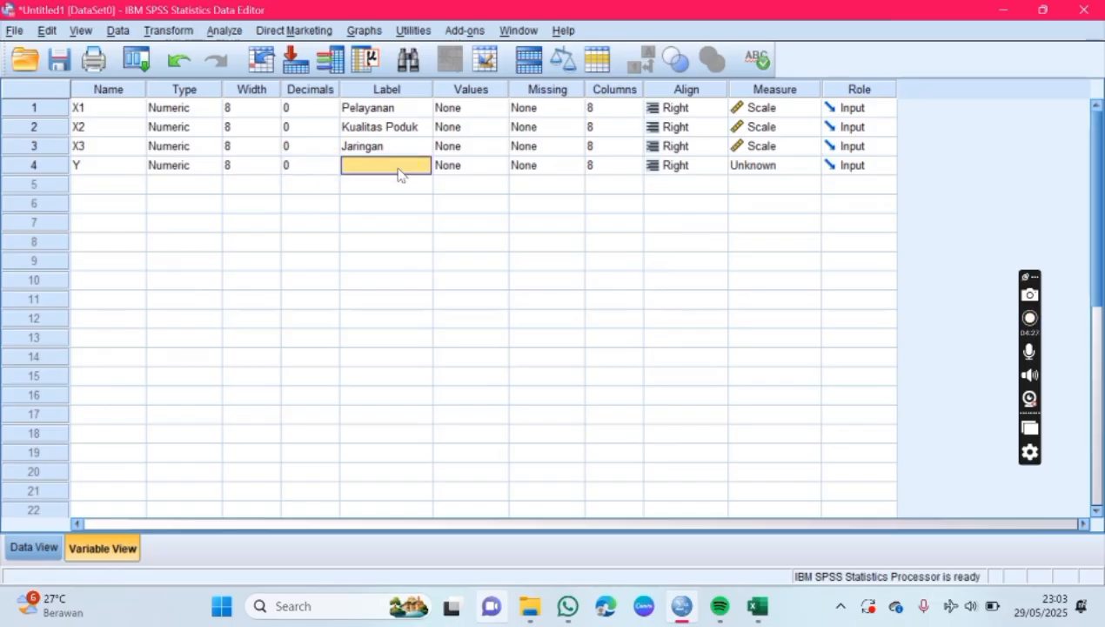
click(398, 168)
text(Kepp)
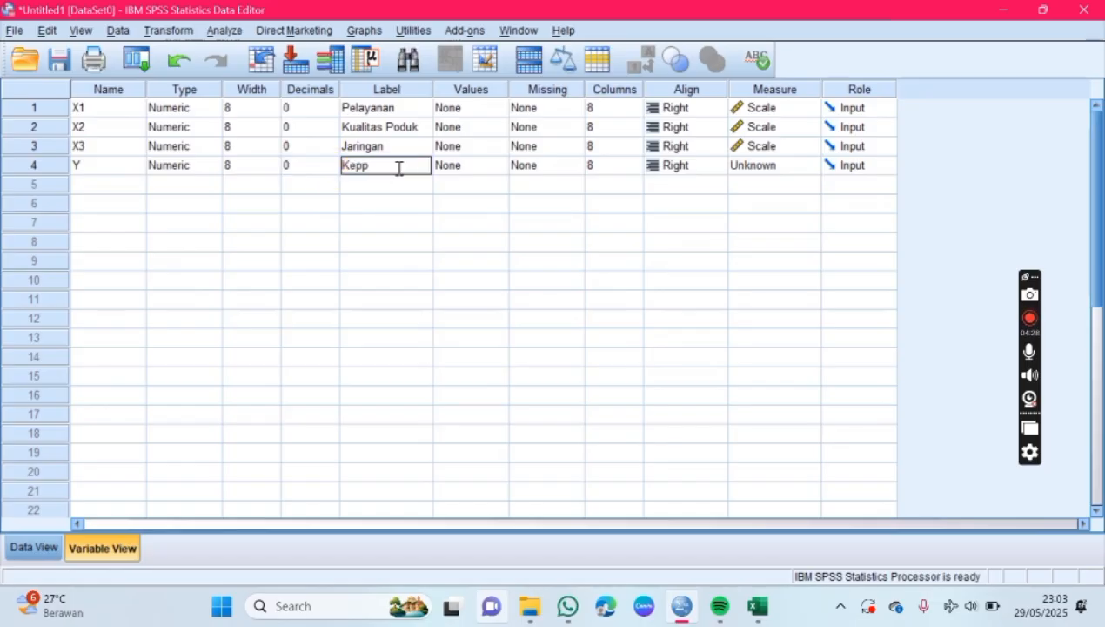
key(Home)
text(ua)
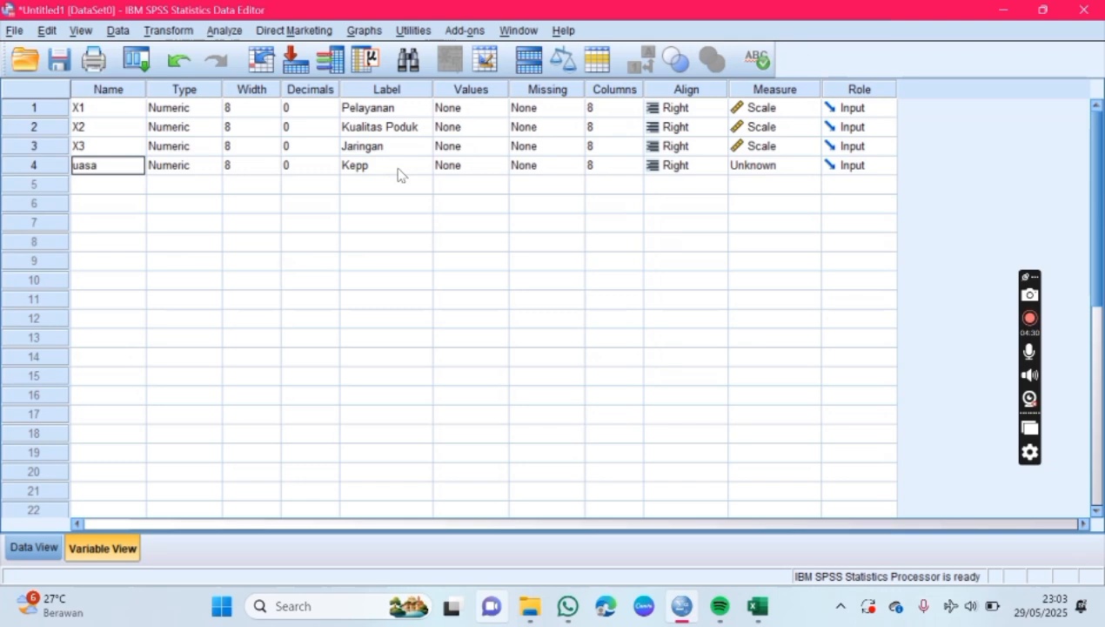
text(sa)
key(BackSpace)
key(BackSpace)
click(400, 169)
click(399, 168)
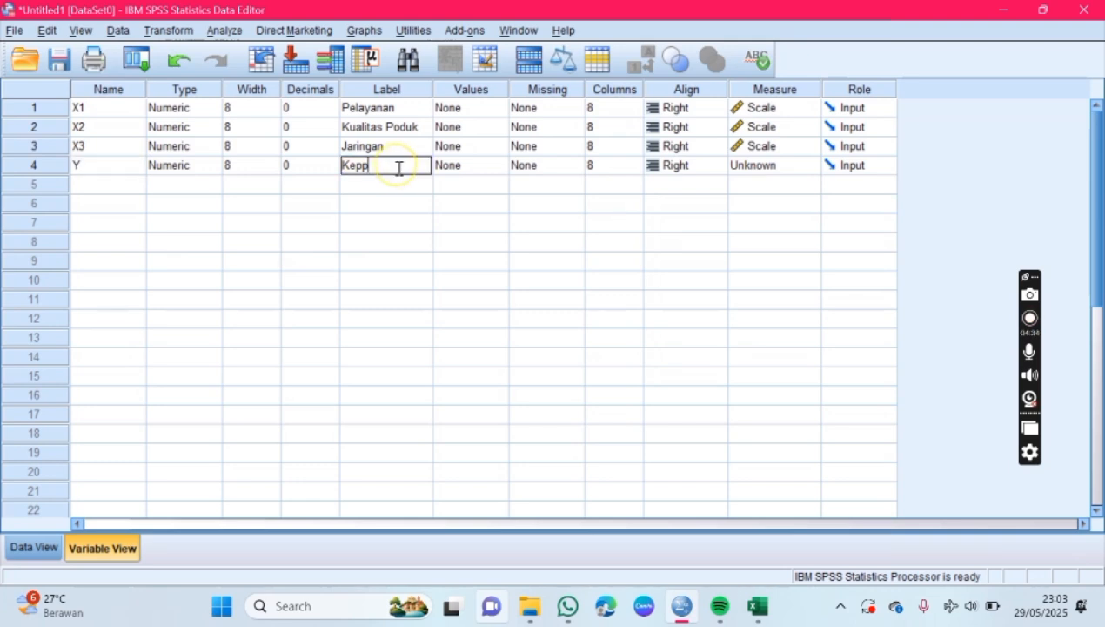
key(BackSpace)
text(uasan Pe)
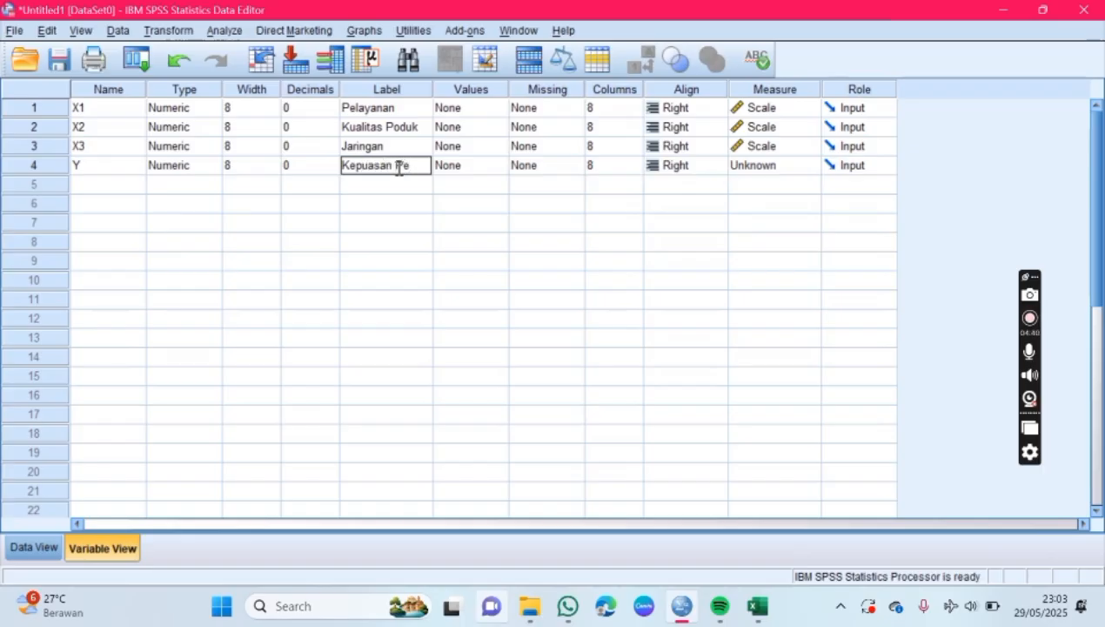
text(langgan)
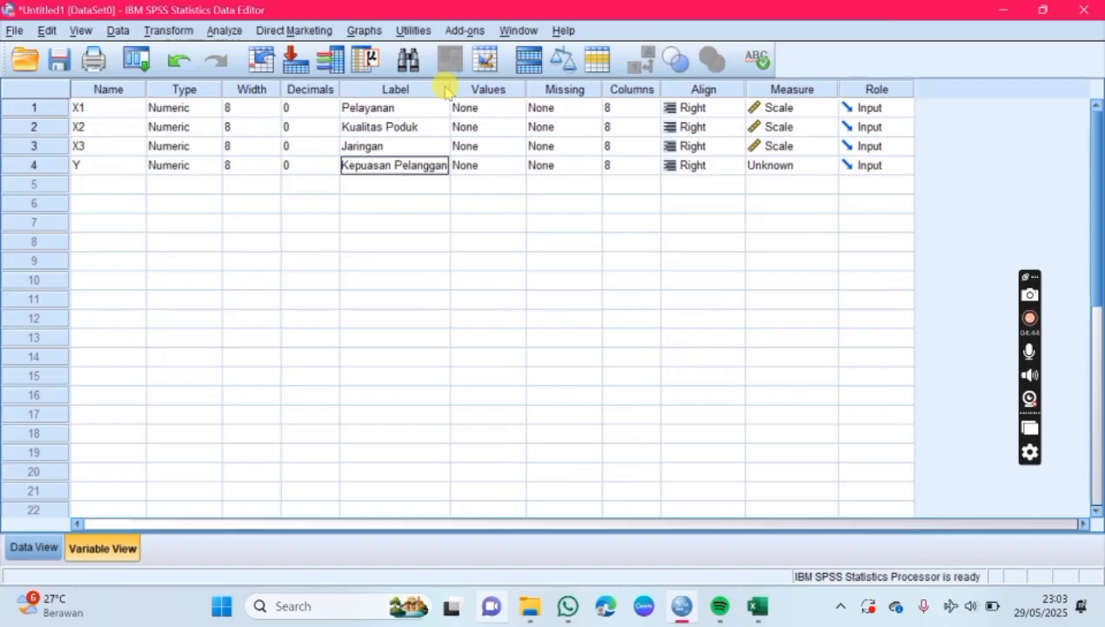
drag(450, 89, 477, 89)
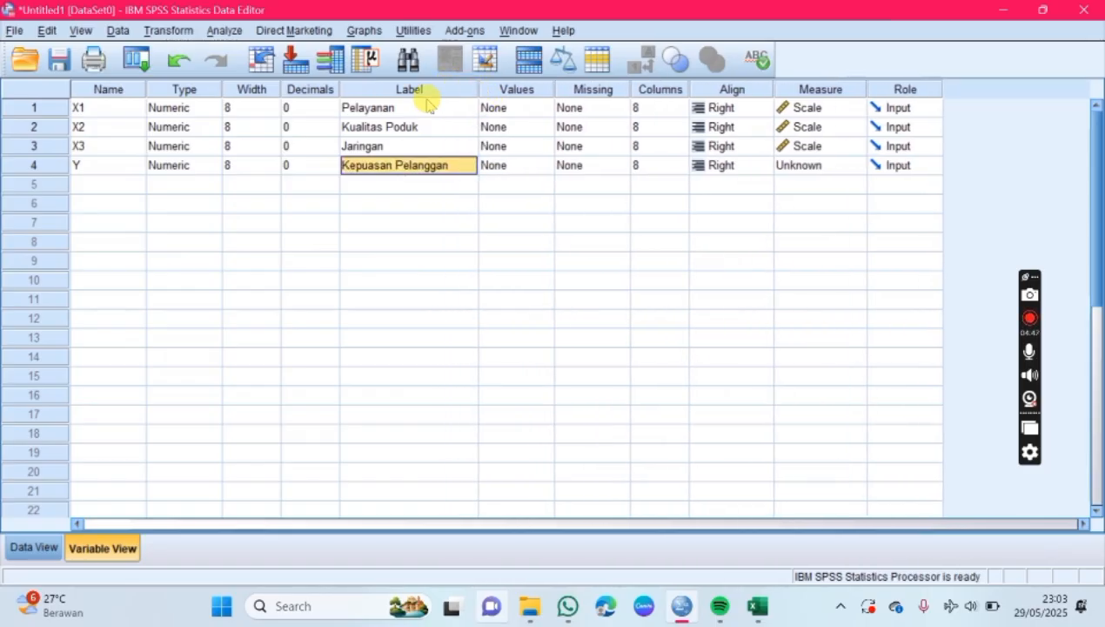
Step: Review the Kepuasan Pelanggan Y codes in Excel, and set Y's measurement level to Nominal back in SPSS Statistics
click(96, 165)
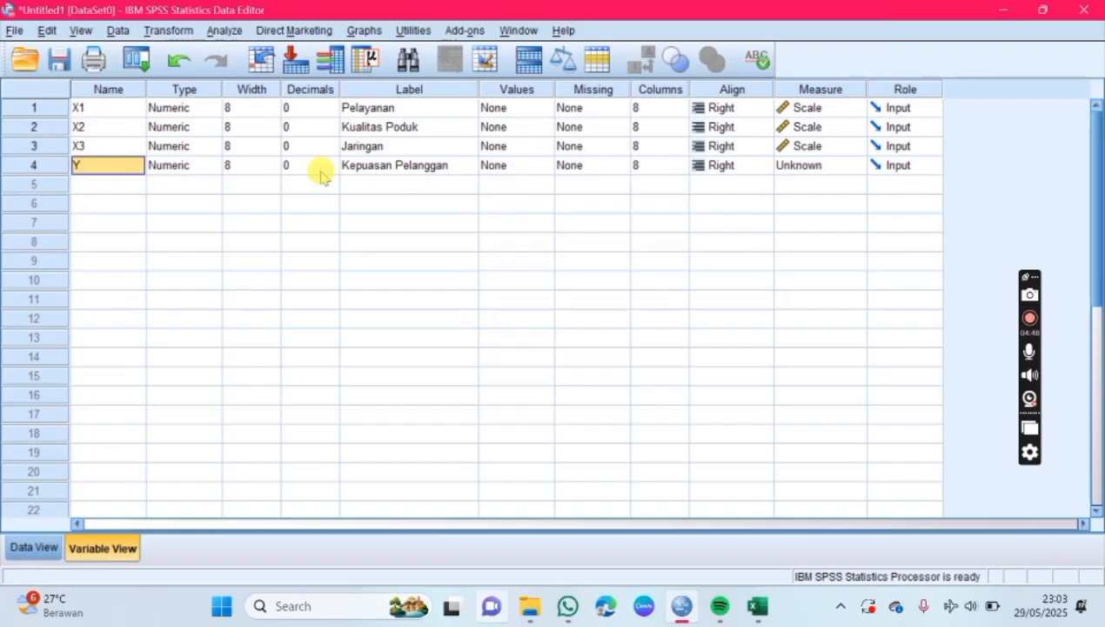
click(757, 605)
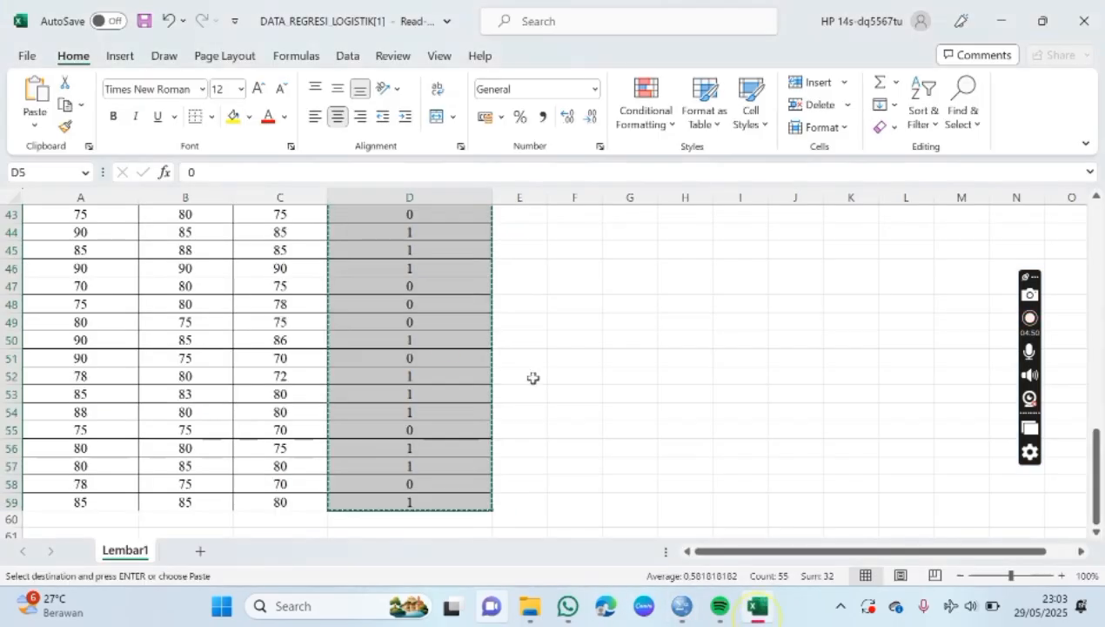
scroll(402, 336, up, 9)
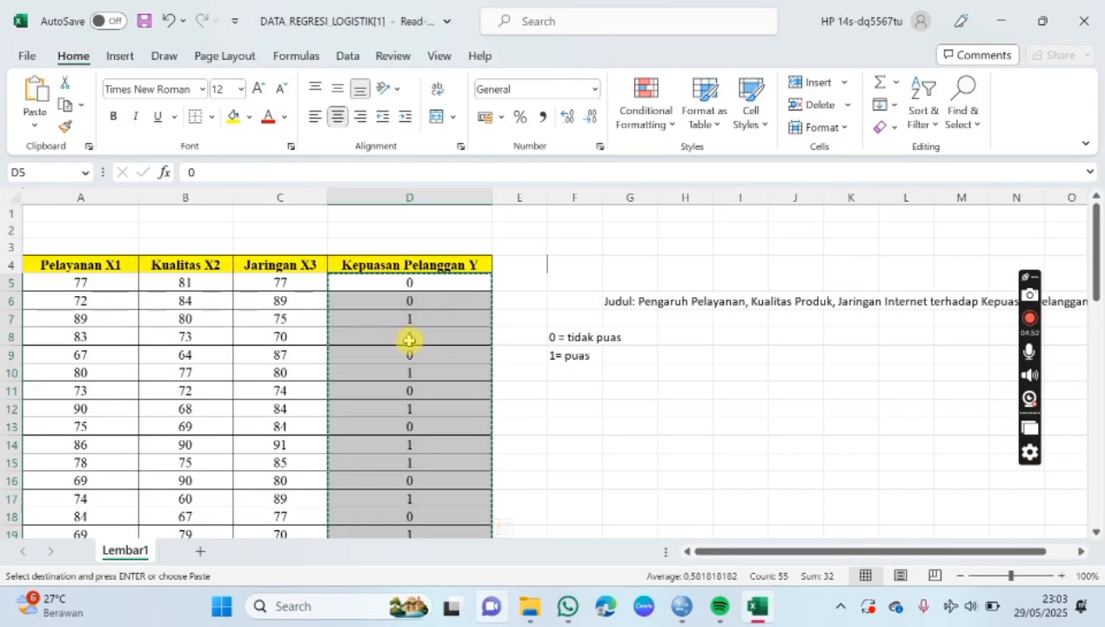
click(681, 606)
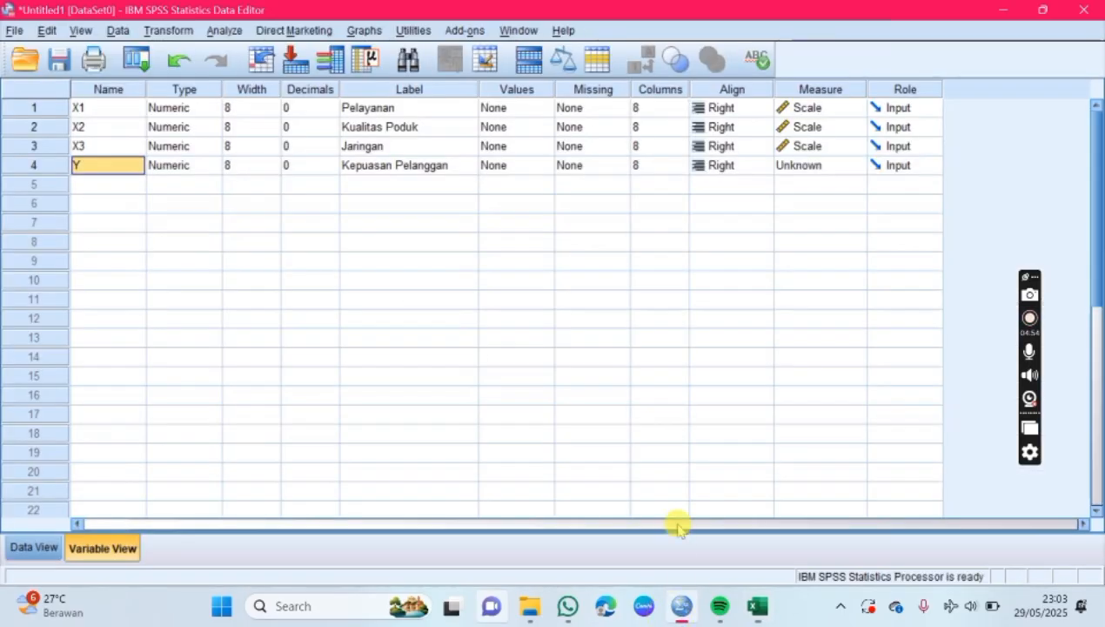
click(831, 165)
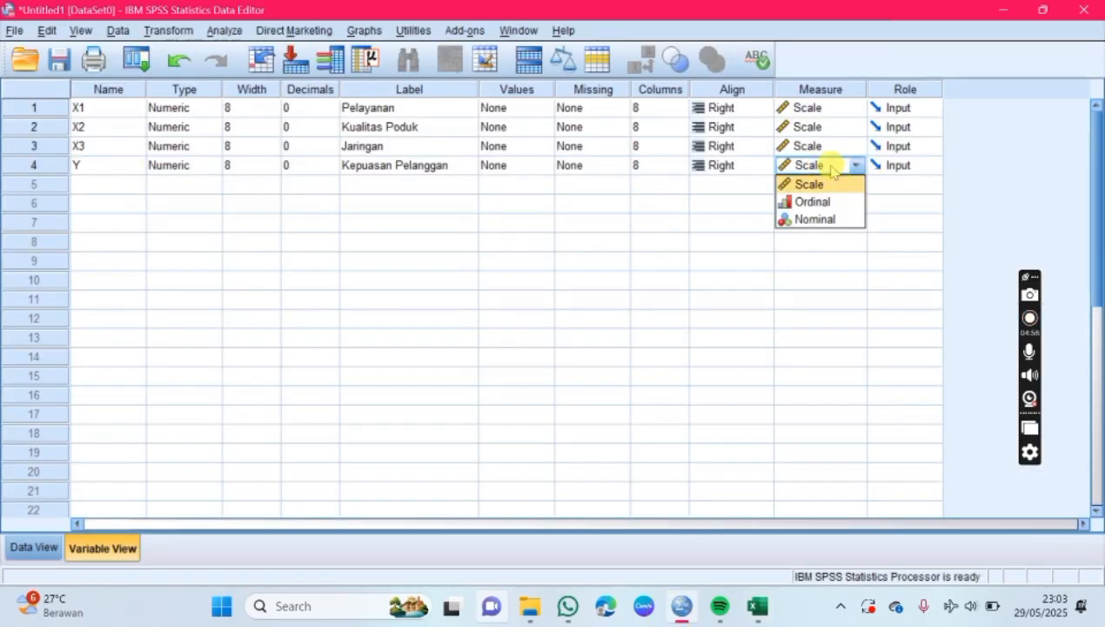
click(832, 219)
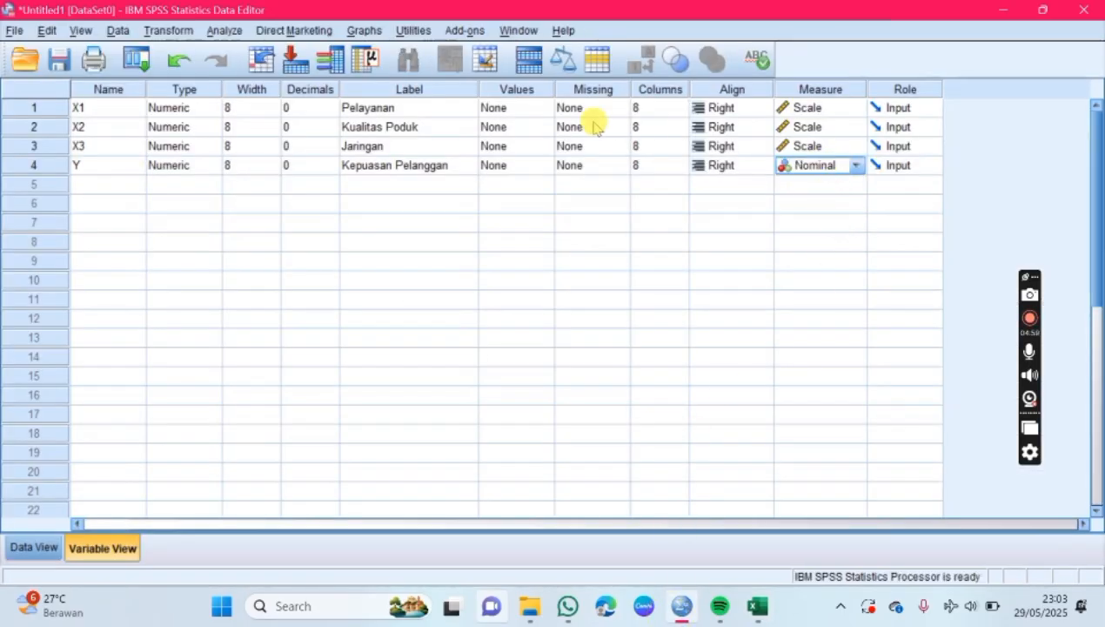
Step: Open the value labels of variable Y and add the label "Tidak Puas" for value 0
click(517, 89)
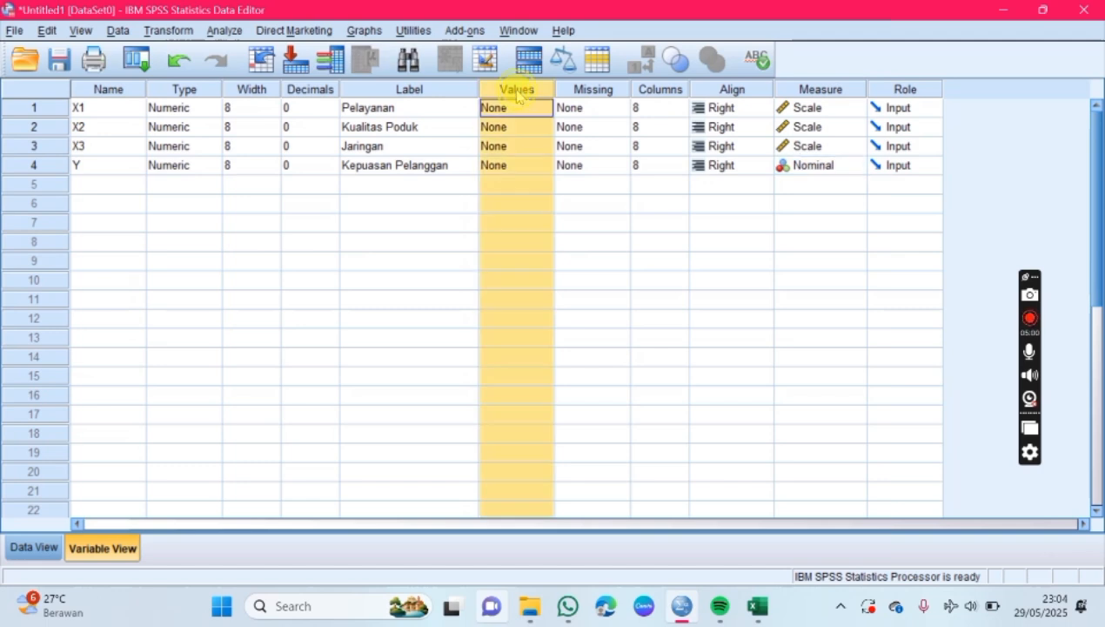
click(519, 165)
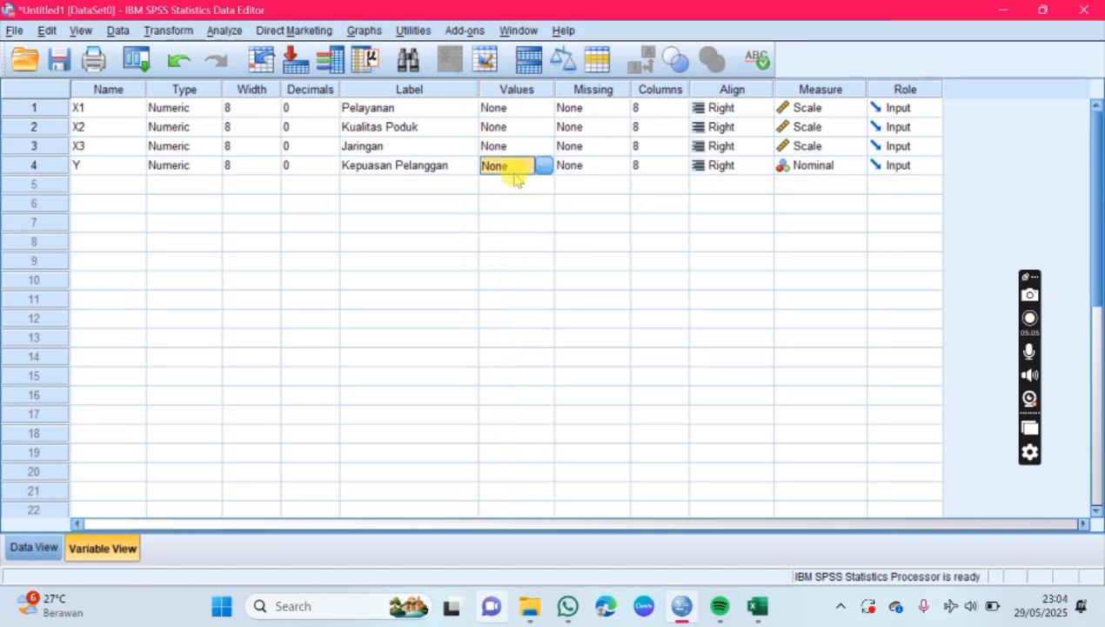
click(444, 166)
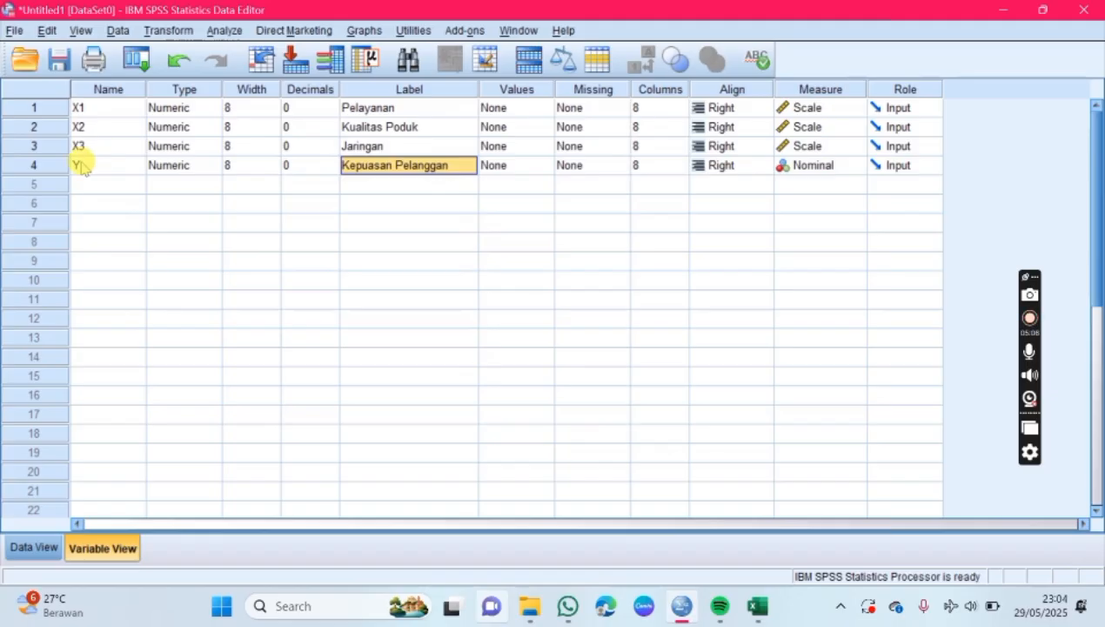
click(493, 167)
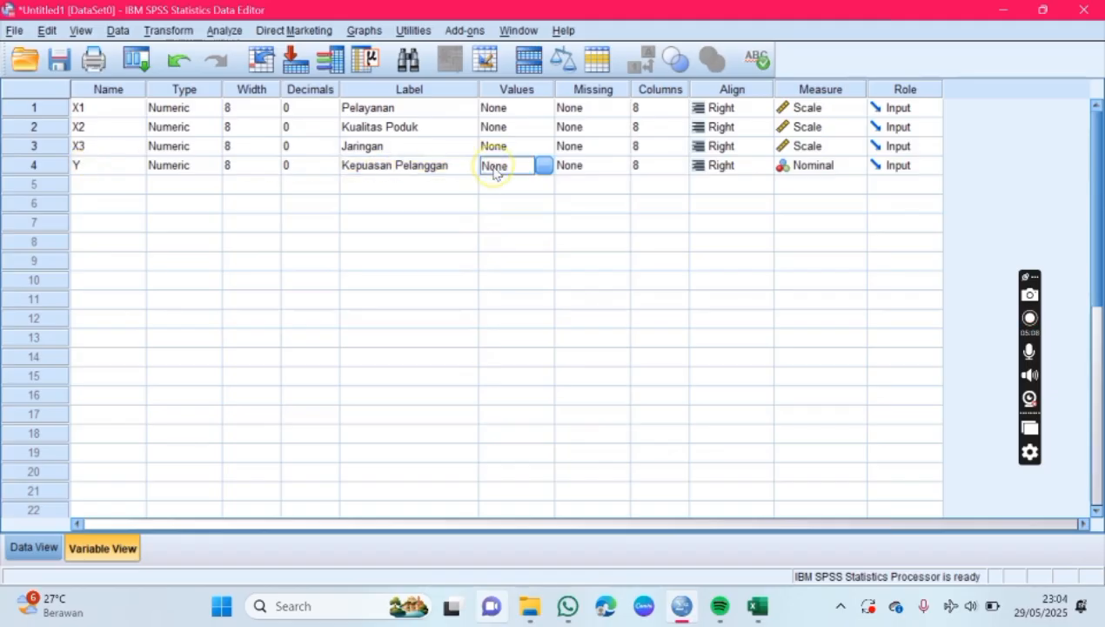
click(543, 167)
click(471, 230)
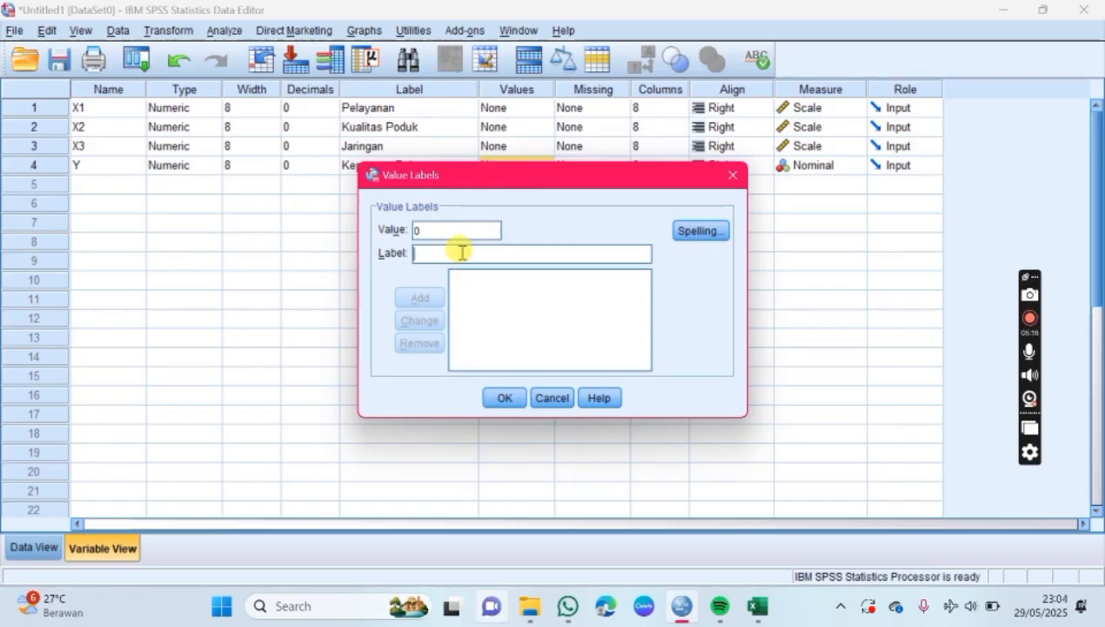
text(Tidak P)
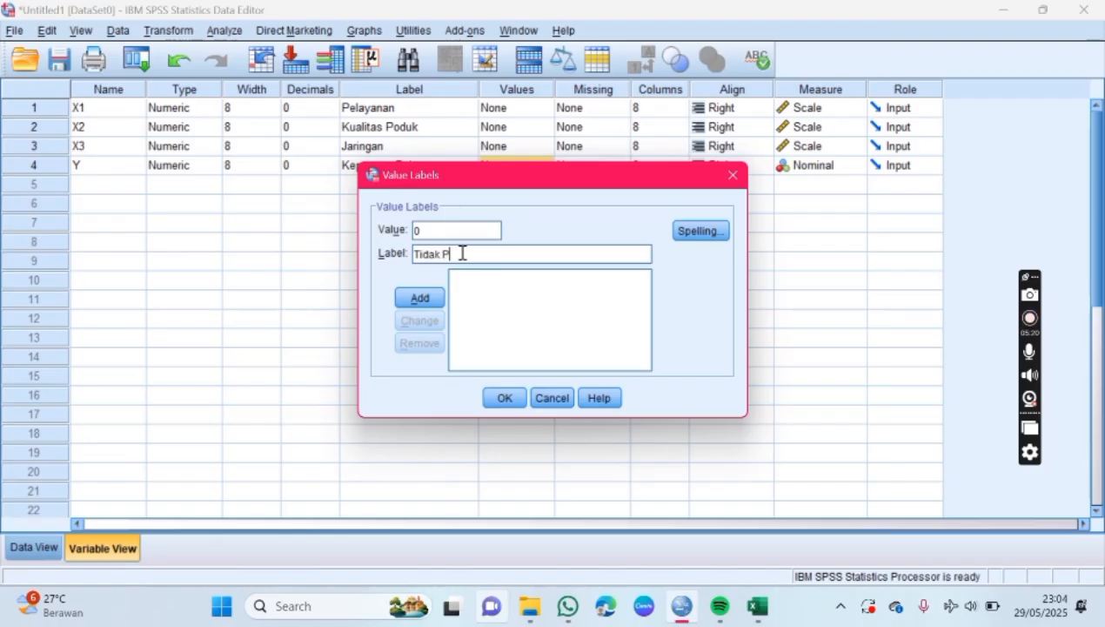
text(uas)
click(420, 298)
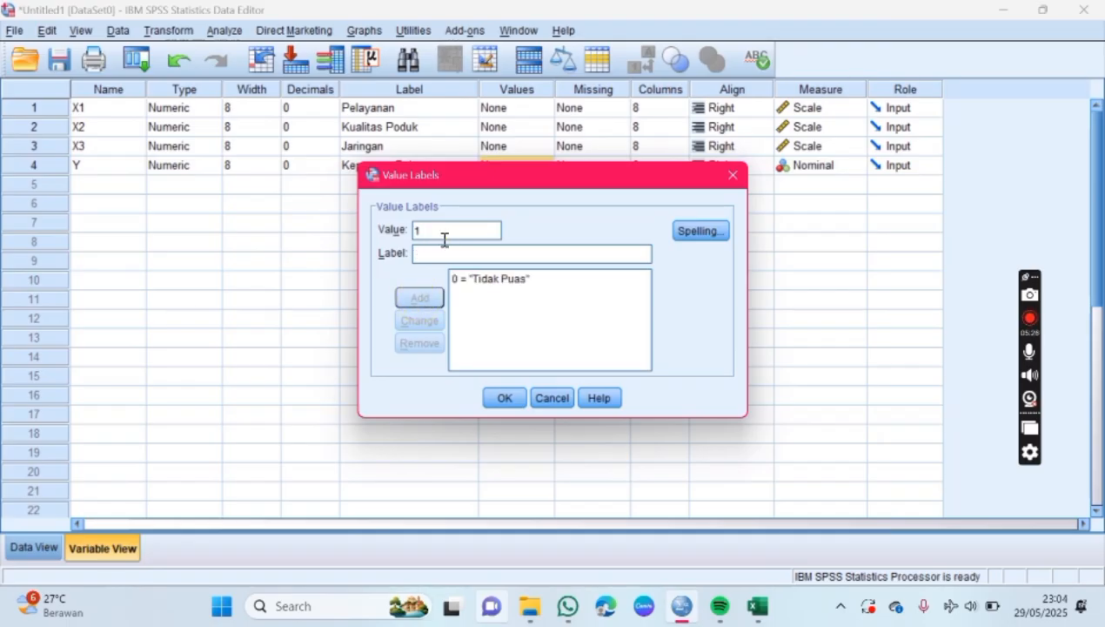
Step: Add the label "Puas" for value 1 and apply the value labels to variable Y
click(443, 256)
text(Pua)
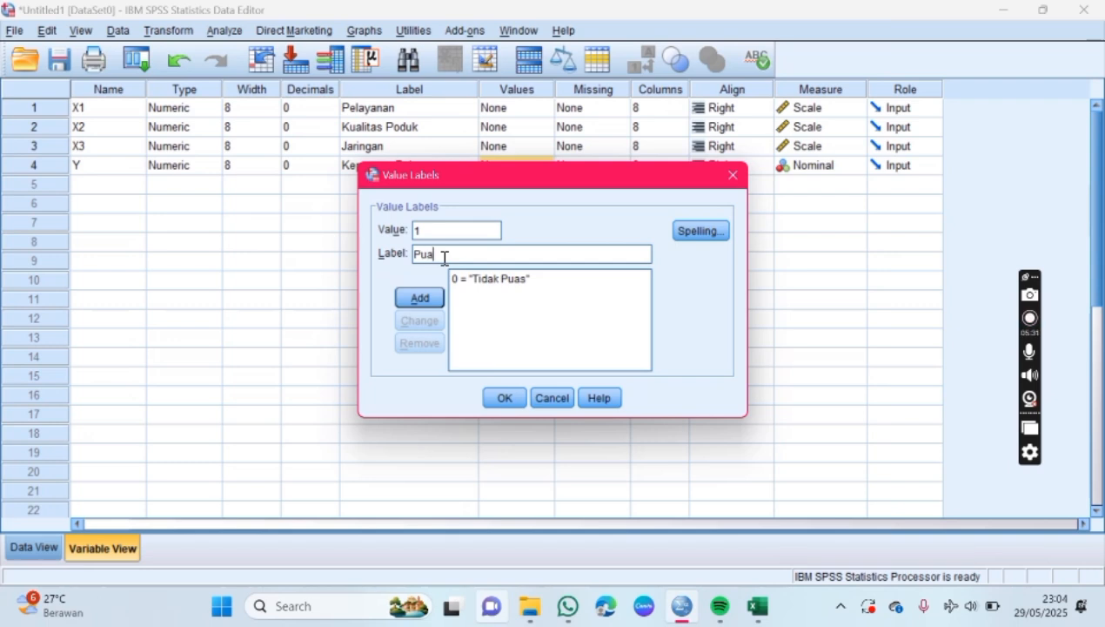
text(s)
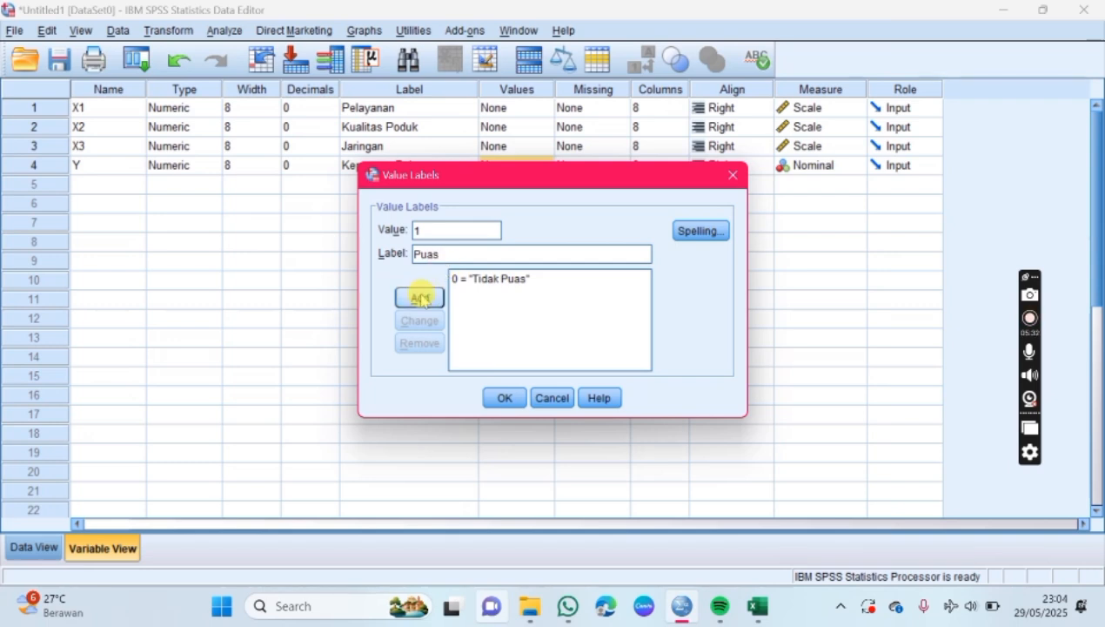
click(419, 297)
click(504, 398)
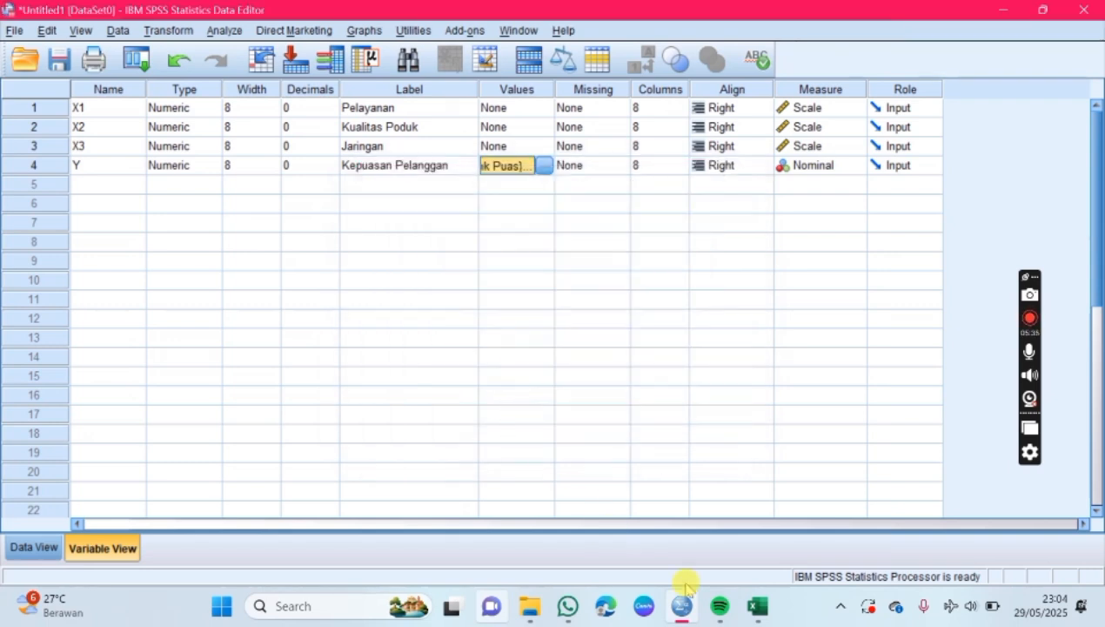
Step: Switch to Excel and compare the codes in the Kepuasan Pelanggan Y column with the 0 and 1 legend beside it
click(757, 606)
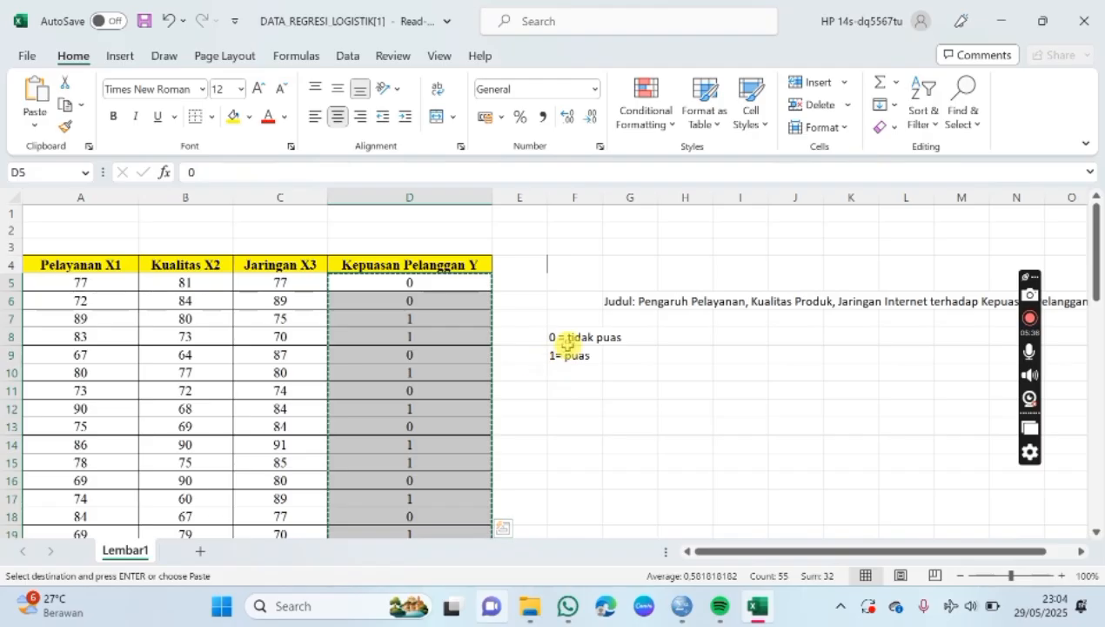
click(400, 284)
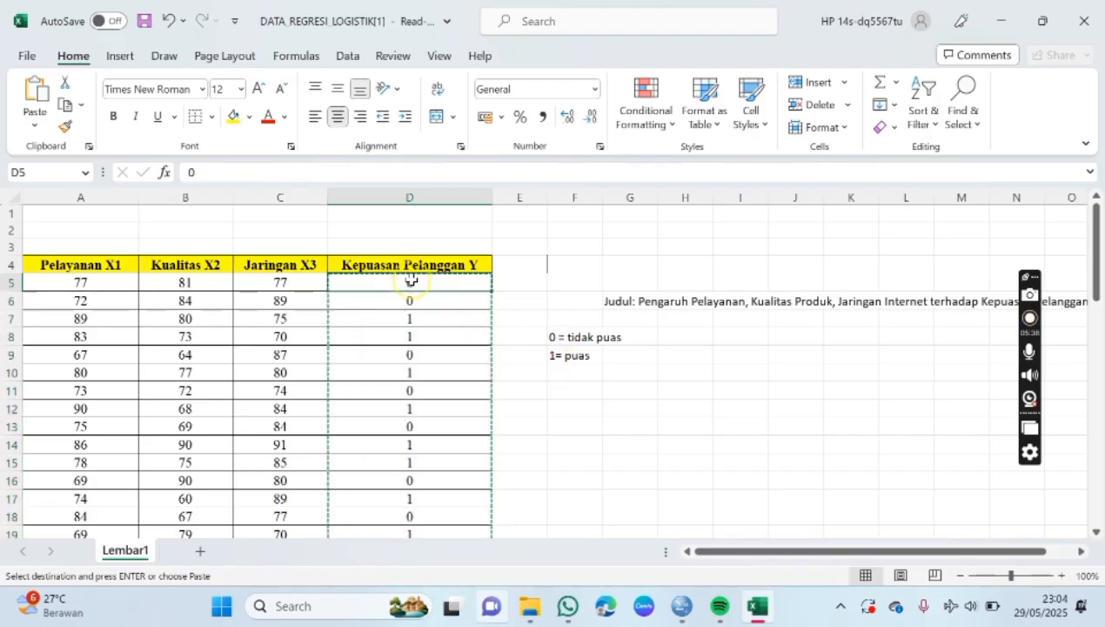
click(424, 325)
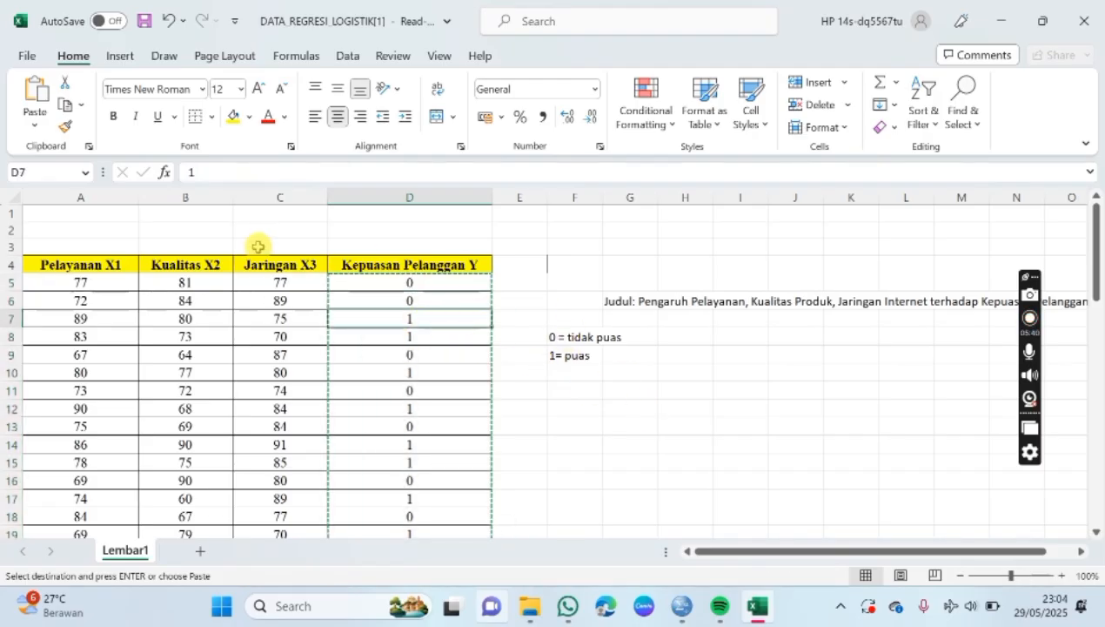
Step: Check the first 0 and 1 codes of Kepuasan Pelanggan Y in Excel, and return to SPSS Statistics to check variable Y's value labels
click(474, 287)
click(468, 317)
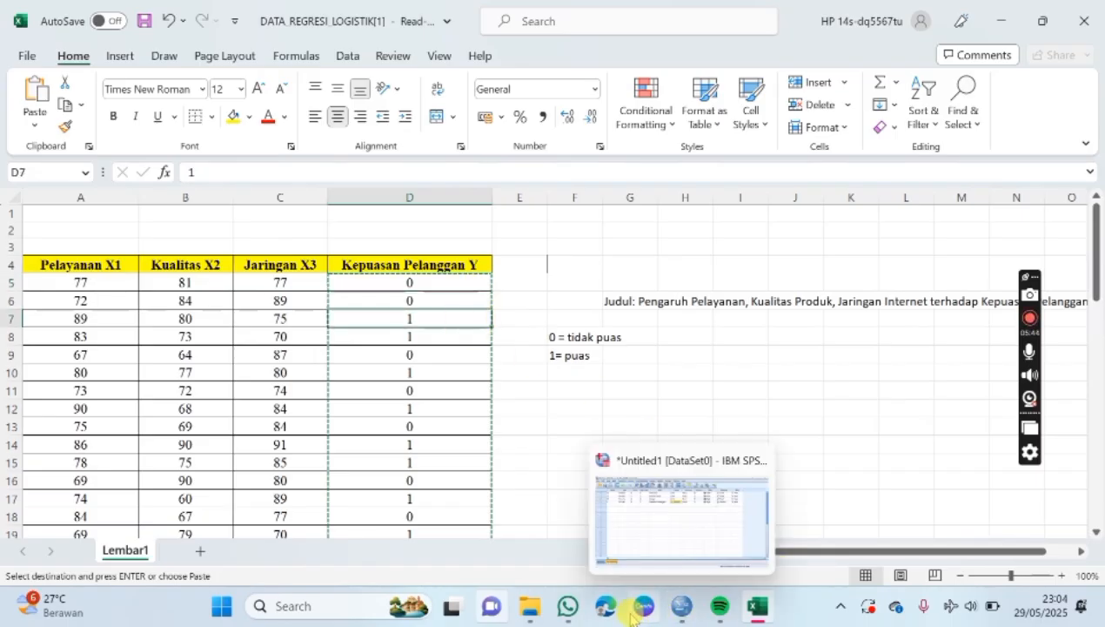
click(691, 615)
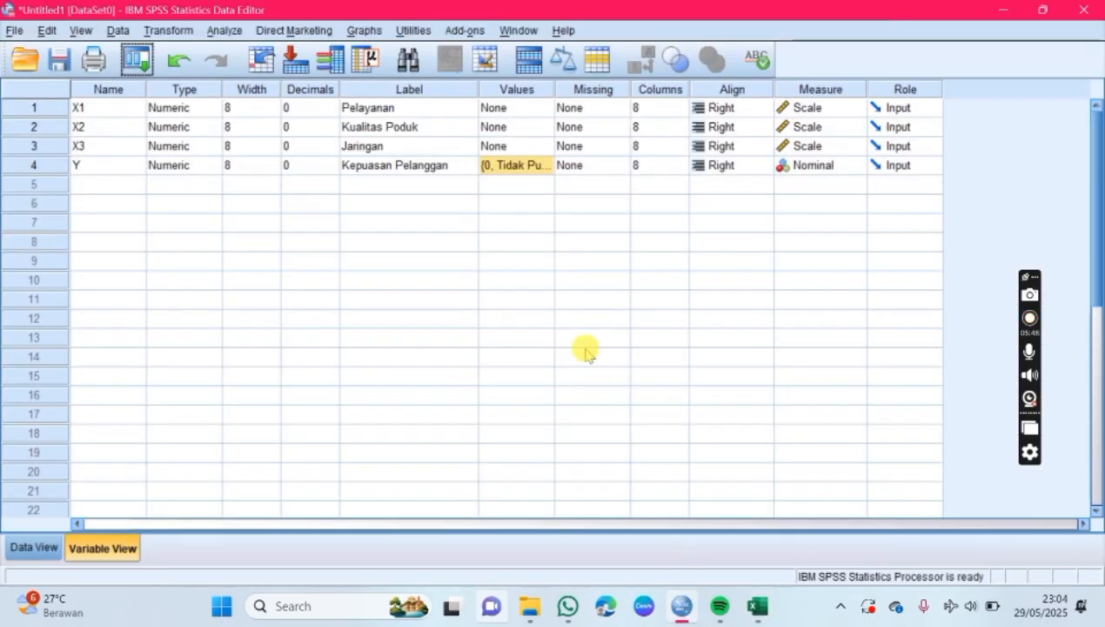
click(426, 206)
click(532, 168)
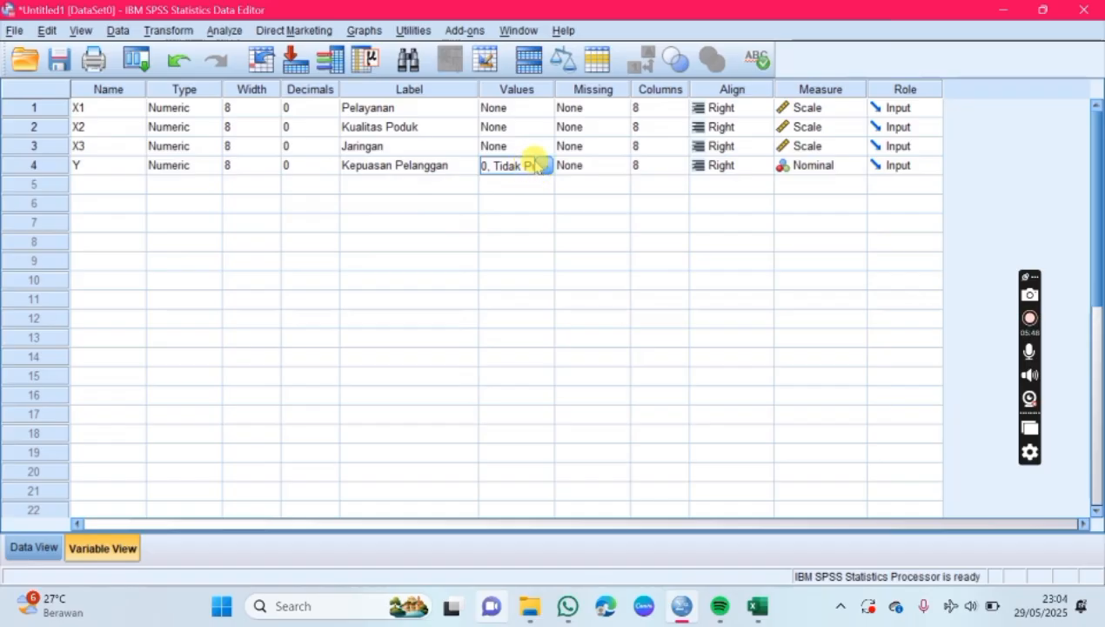
Step: Start a Binary Logistic regression from the data view and set Kepuasan Pelanggan [Y] as the dependent variable
click(22, 546)
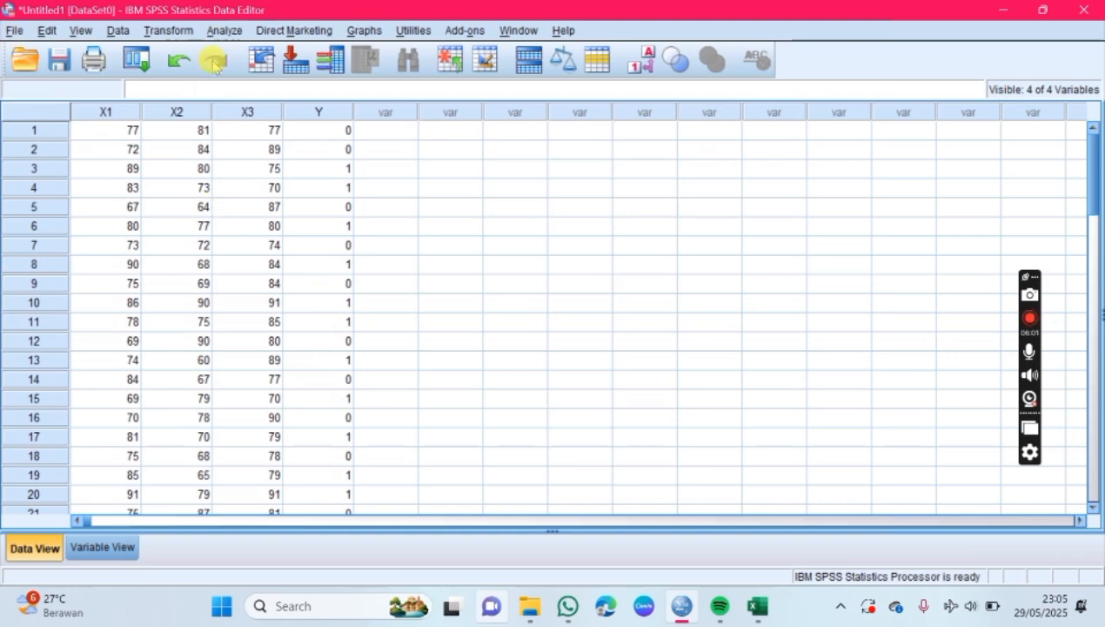
click(224, 31)
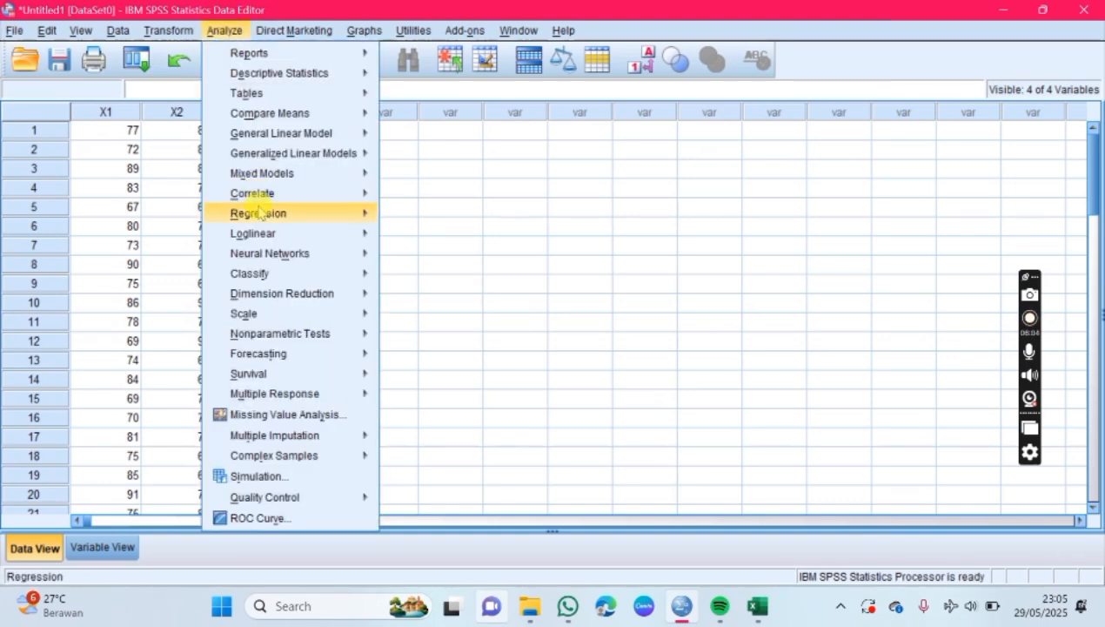
mouse_move(263, 218)
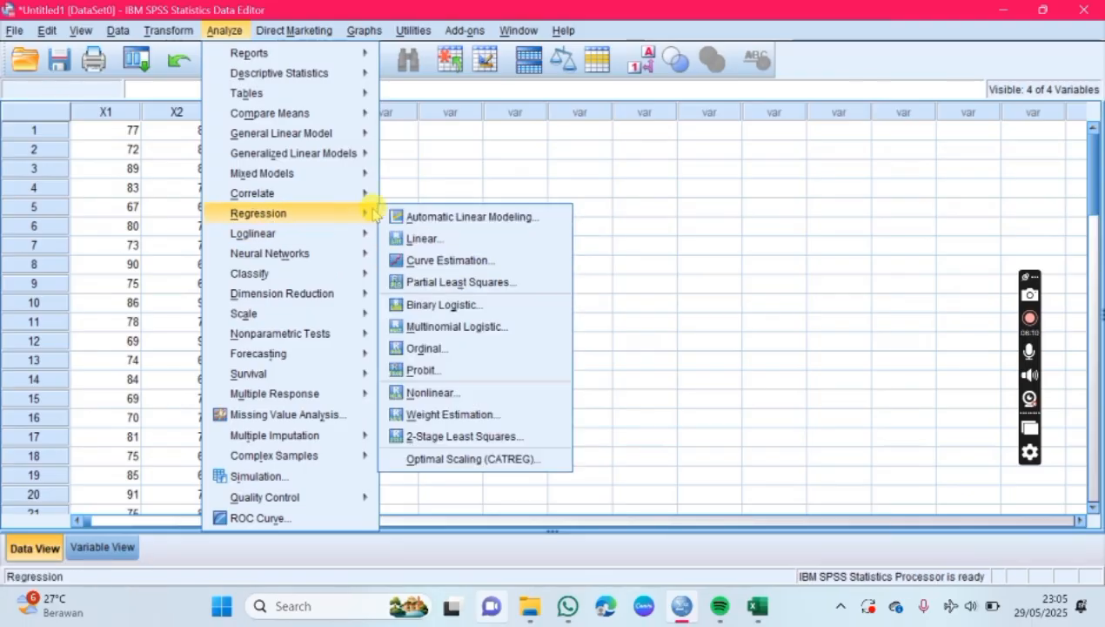
click(415, 306)
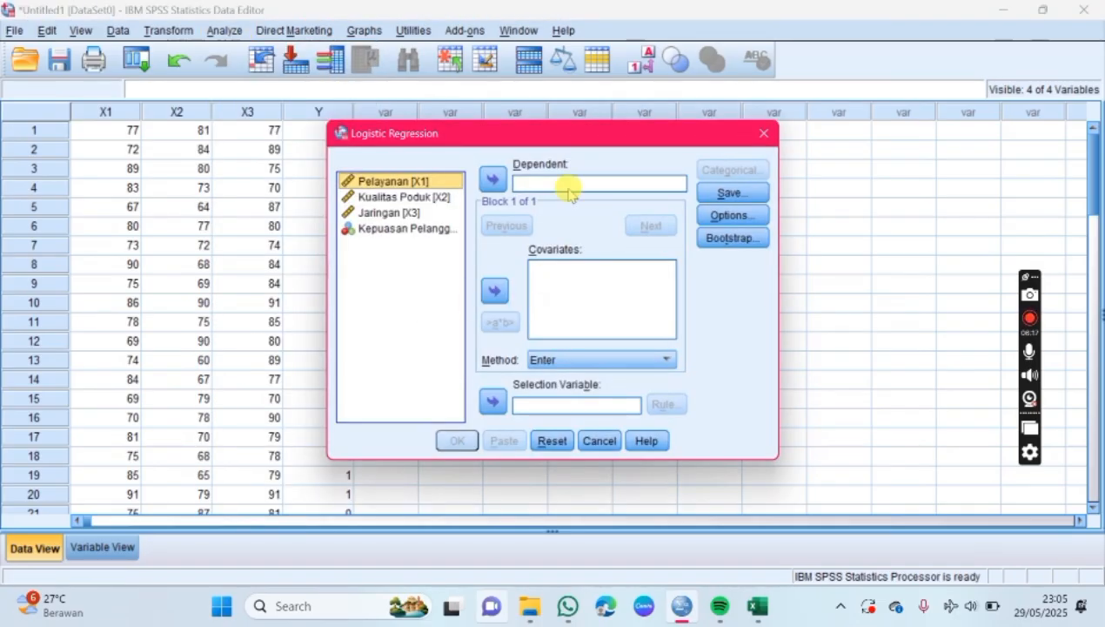
click(408, 228)
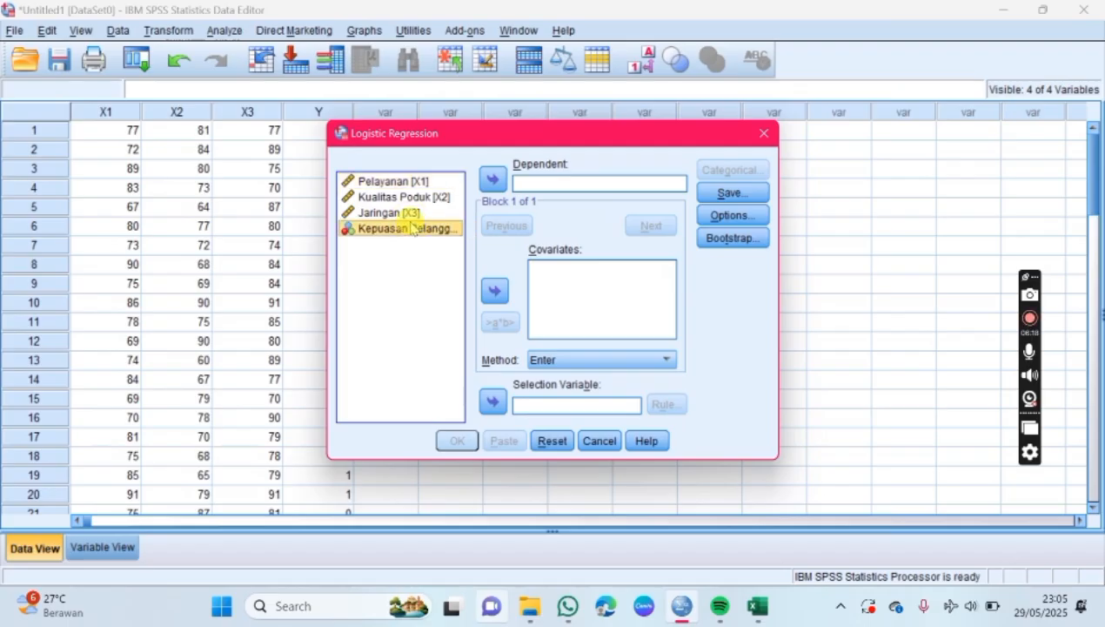
click(492, 180)
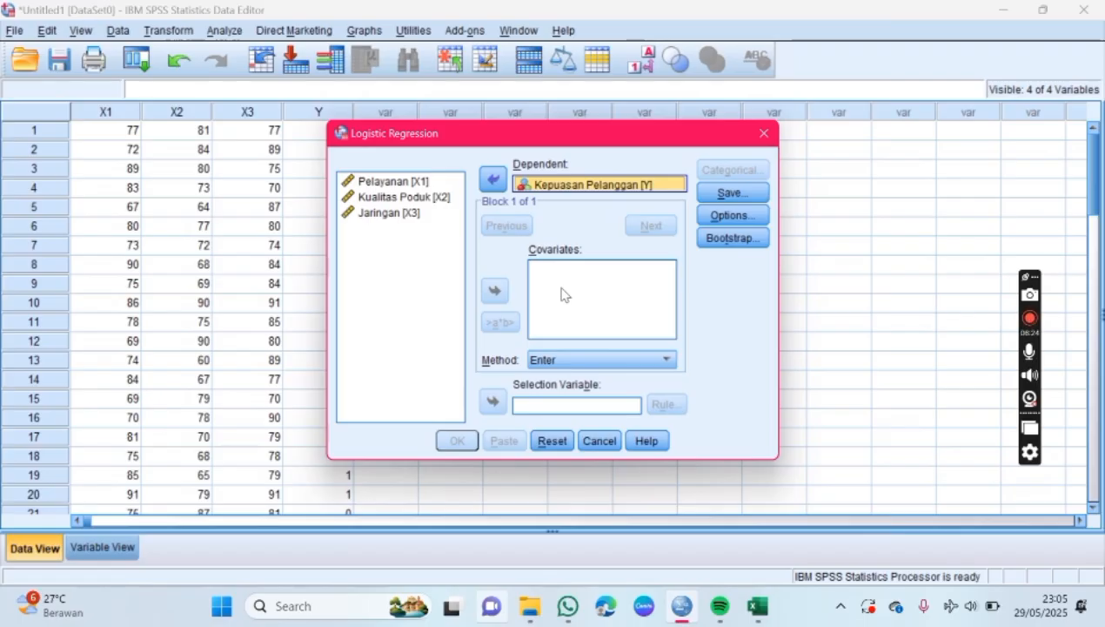
Step: Add Pelayanan [X1], Kualitas Poduk [X2] and Jaringan [X3] as covariates of the logistic regression
click(602, 286)
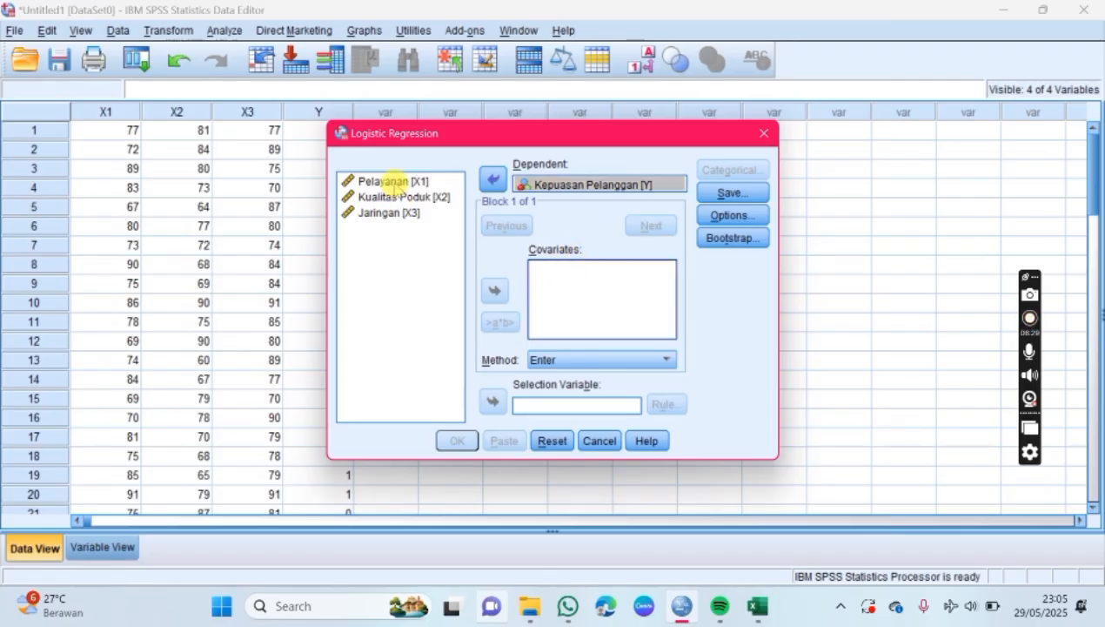
click(396, 183)
click(495, 289)
click(415, 197)
click(494, 290)
click(414, 214)
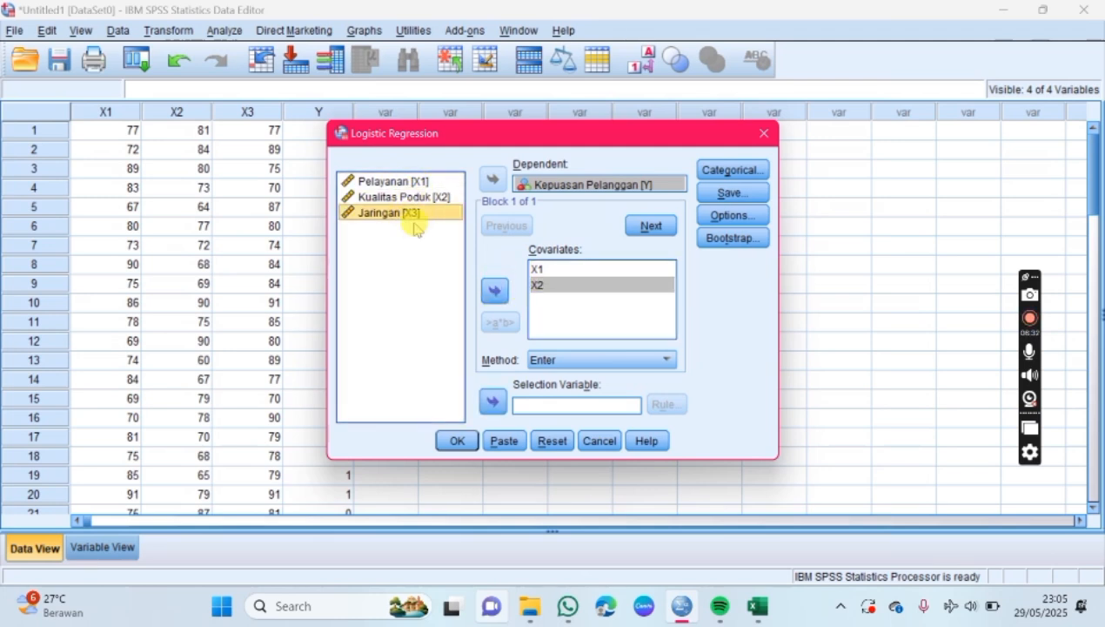
click(493, 290)
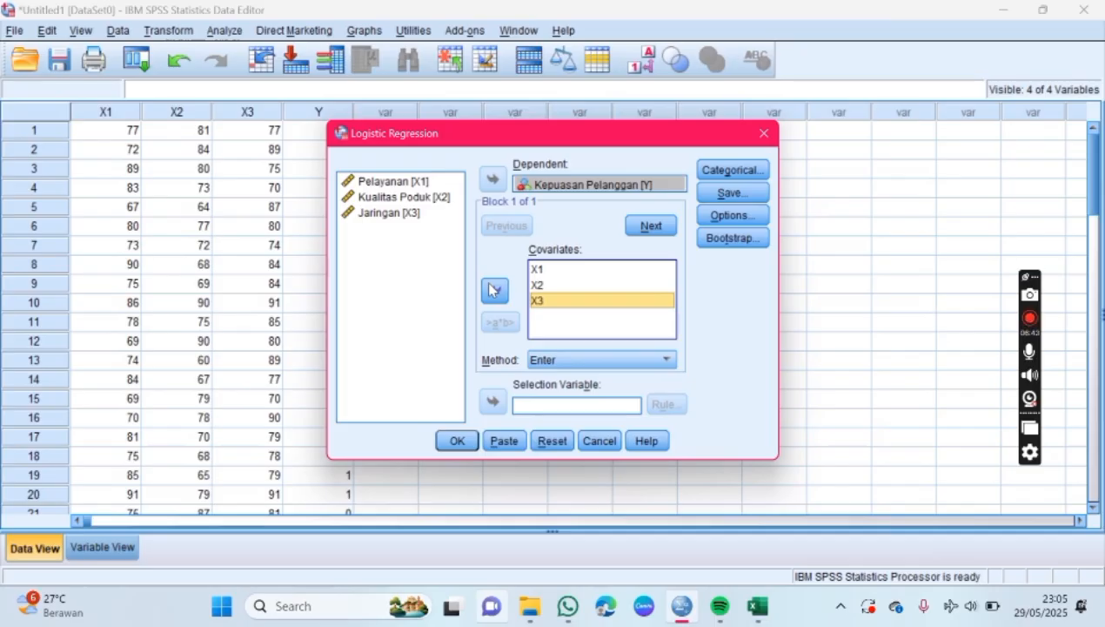
Step: Enable Hosmer-Lemeshow goodness-of-fit and Iteration history in the regression options, and run the logistic regression
click(752, 215)
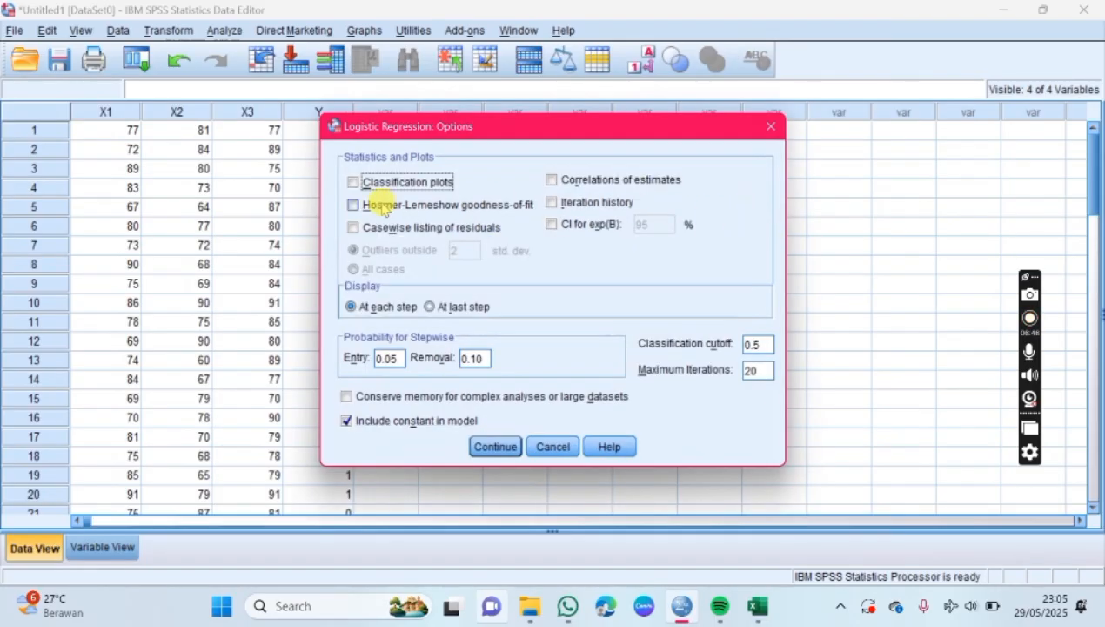
click(354, 207)
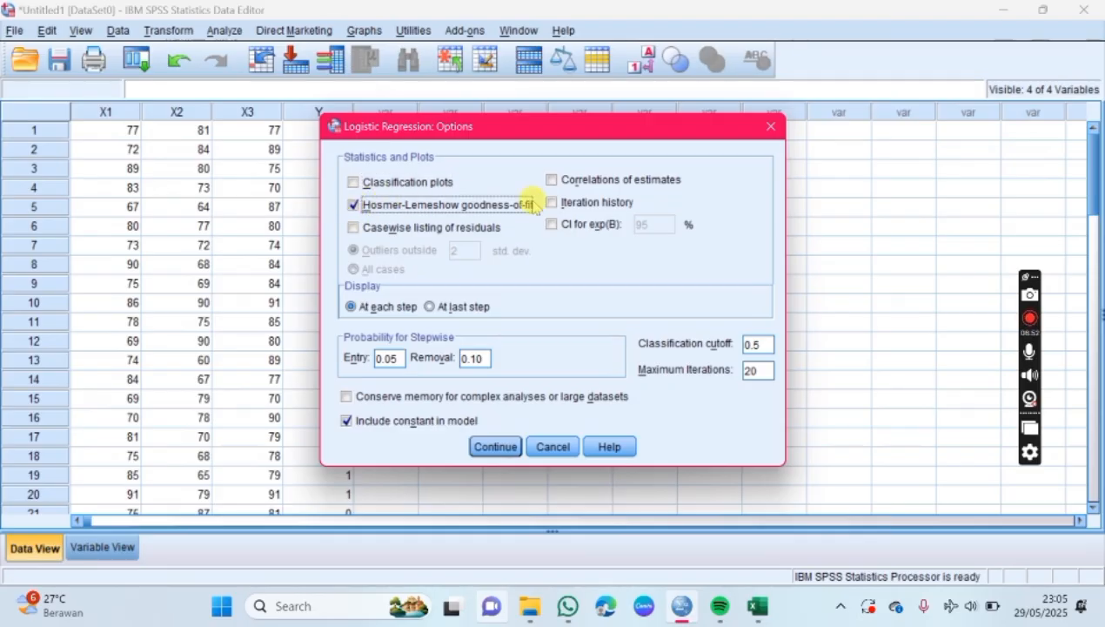
click(551, 204)
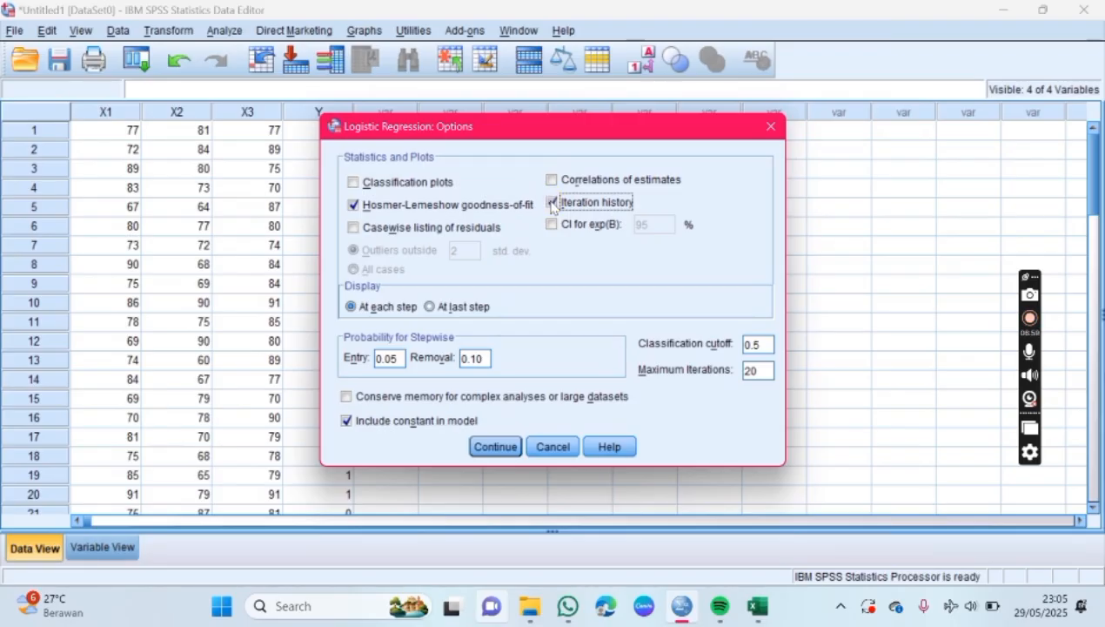
click(495, 446)
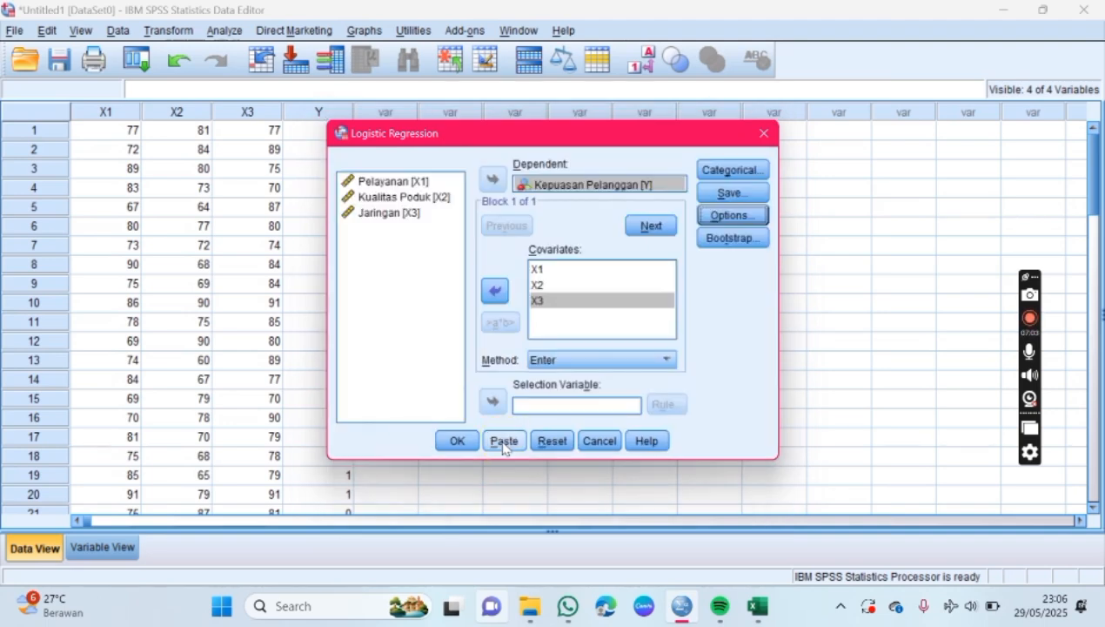
click(454, 441)
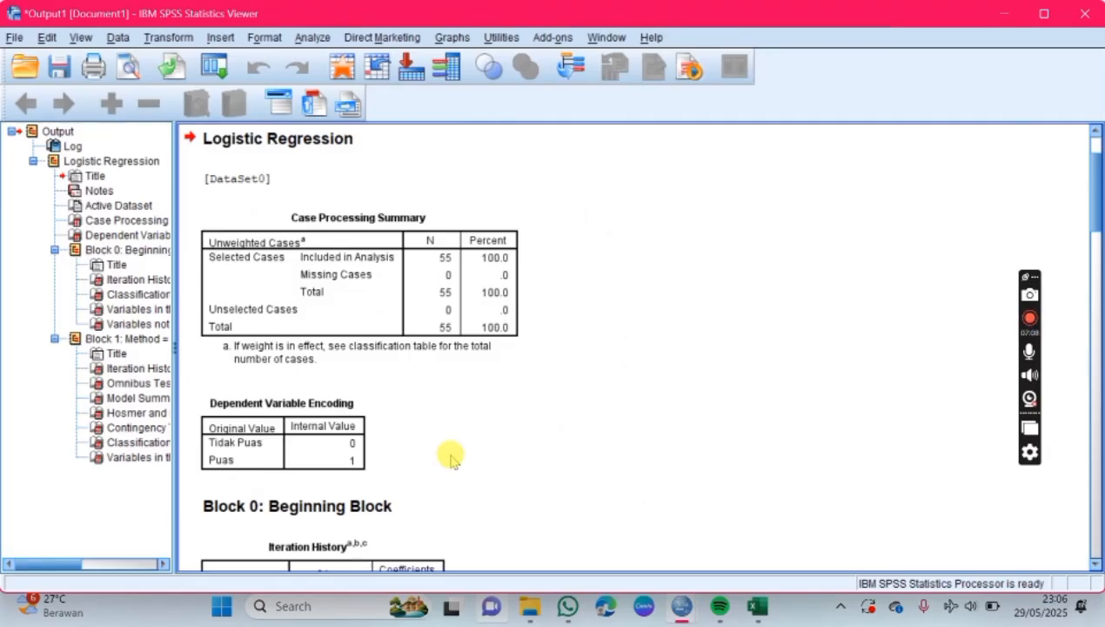
Step: Look through the logistic regression output, from the Case Processing Summary and Block 0 tables to the Block 1 Variables in the Equation table
scroll(452, 452, down, 15)
scroll(458, 392, down, 3)
scroll(458, 392, up, 12)
scroll(460, 398, up, 5)
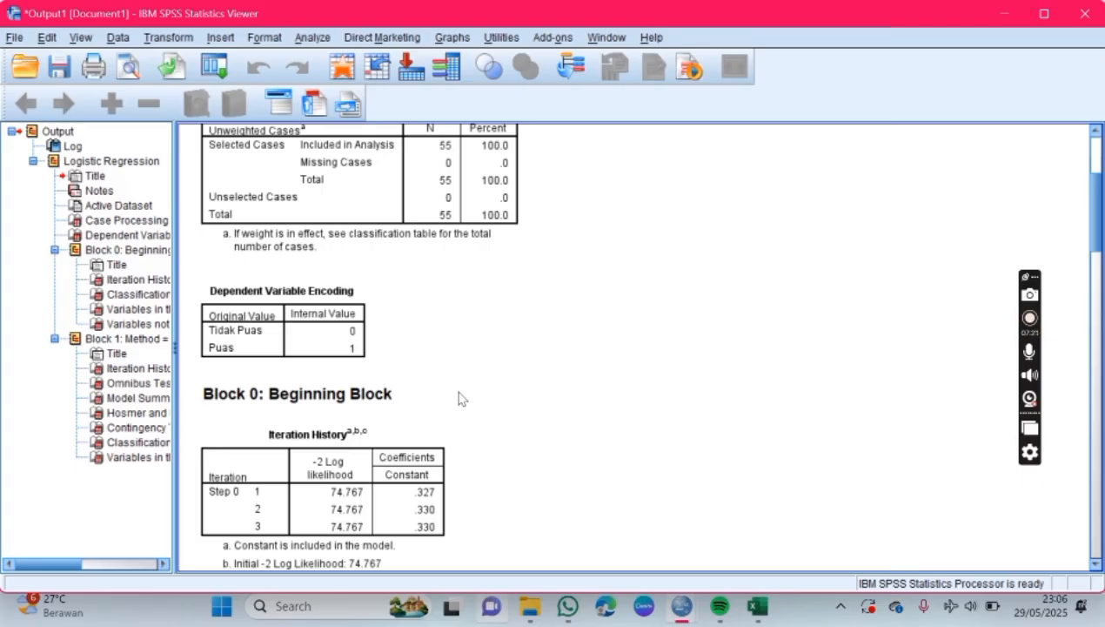
scroll(460, 398, up, 4)
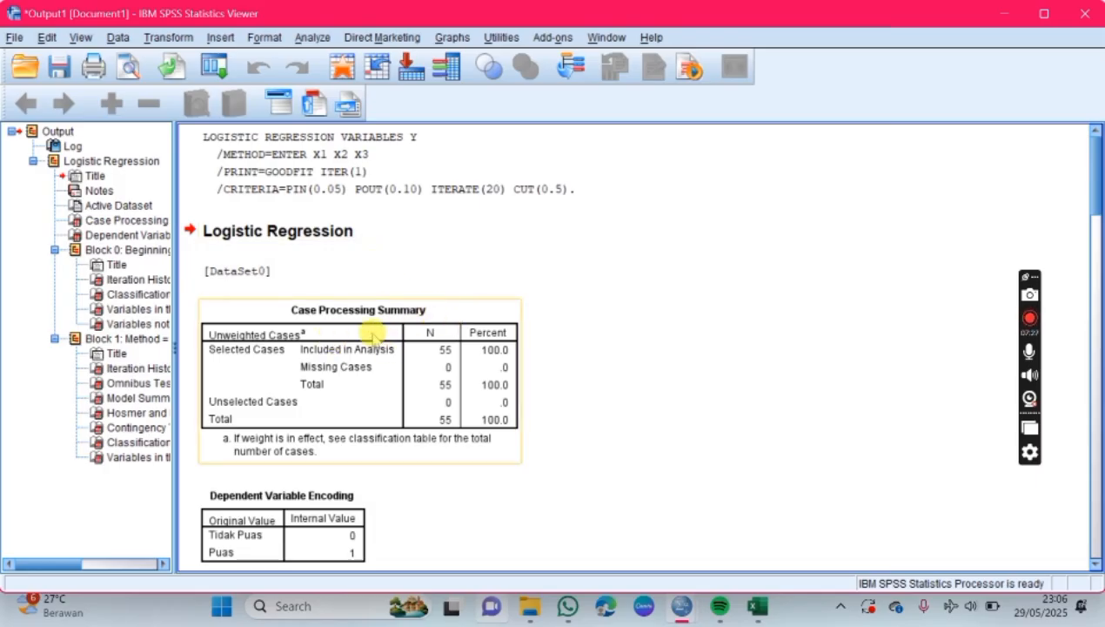
scroll(393, 338, down, 3)
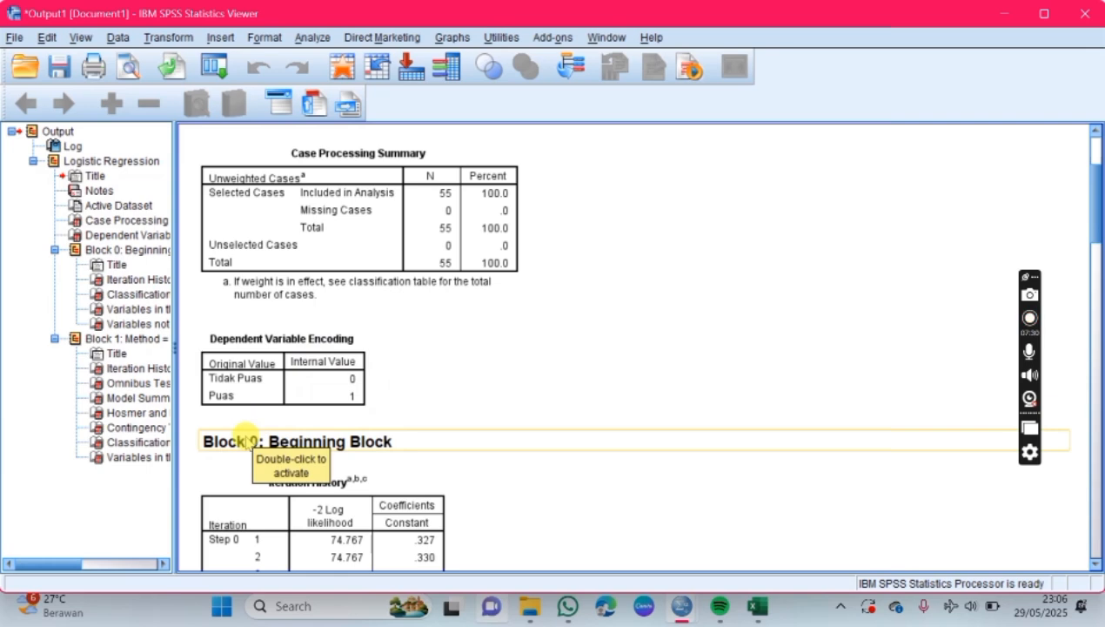
scroll(383, 430, down, 5)
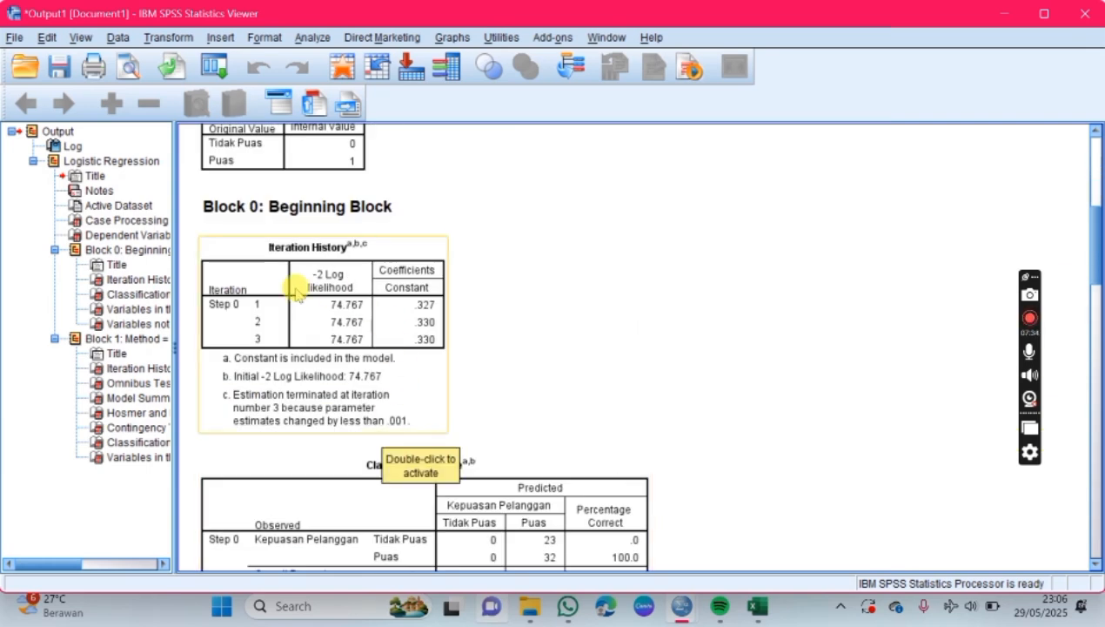
scroll(348, 291, down, 2)
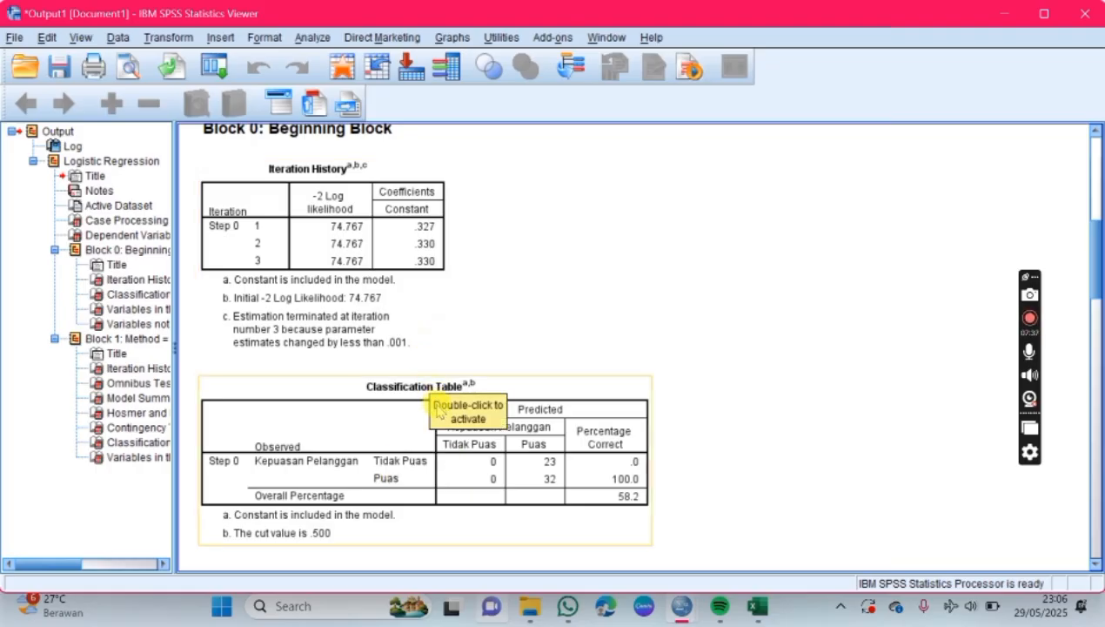
scroll(443, 408, down, 5)
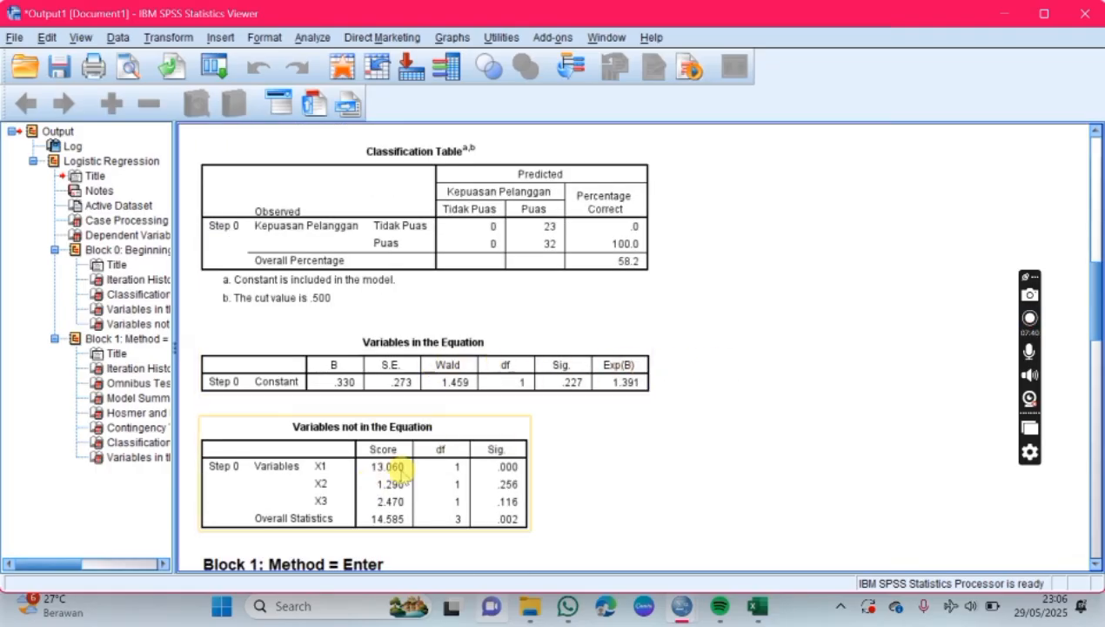
scroll(563, 451, down, 4)
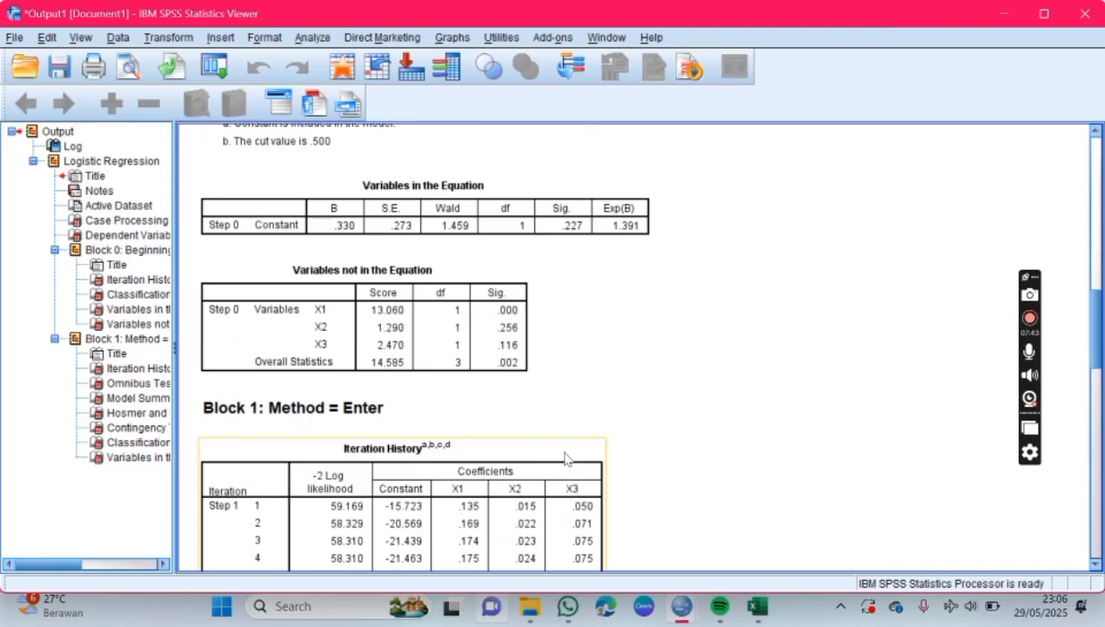
scroll(564, 458, down, 15)
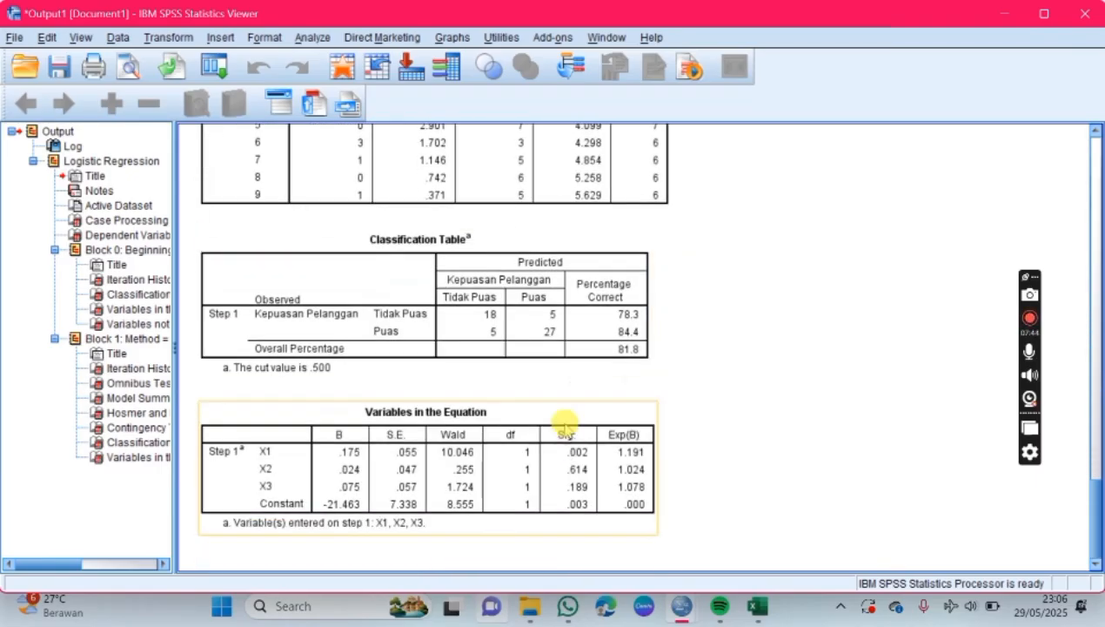
scroll(522, 393, up, 15)
scroll(542, 396, up, 10)
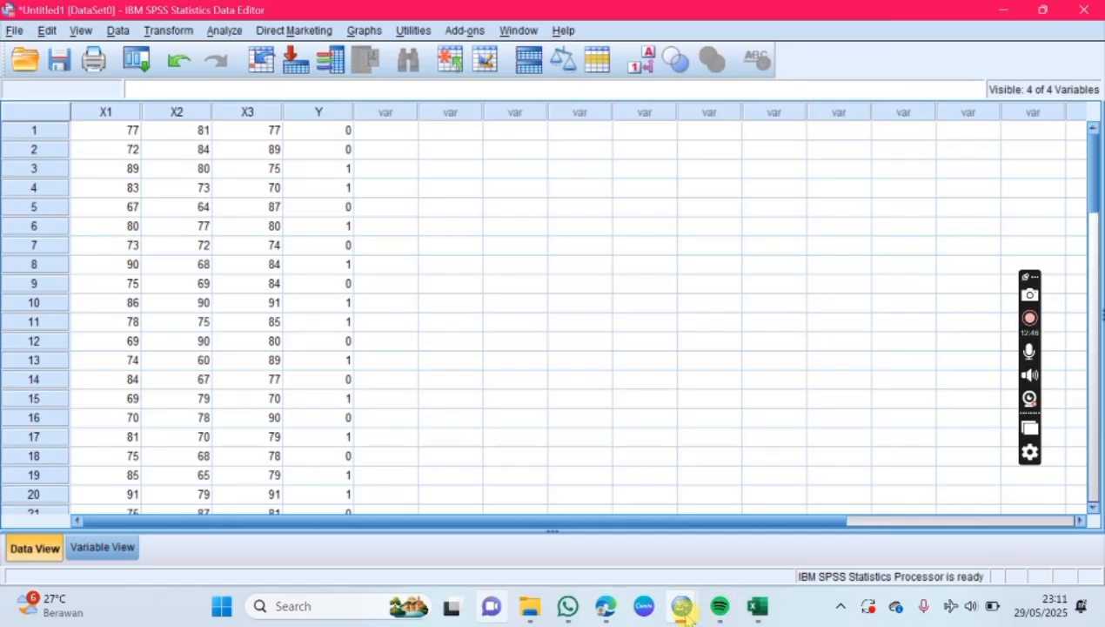
Step: Bring up the regression output, and switch to the PDF in Microsoft Edge to read the research hypotheses H1 to H3
mouse_move(682, 609)
click(748, 514)
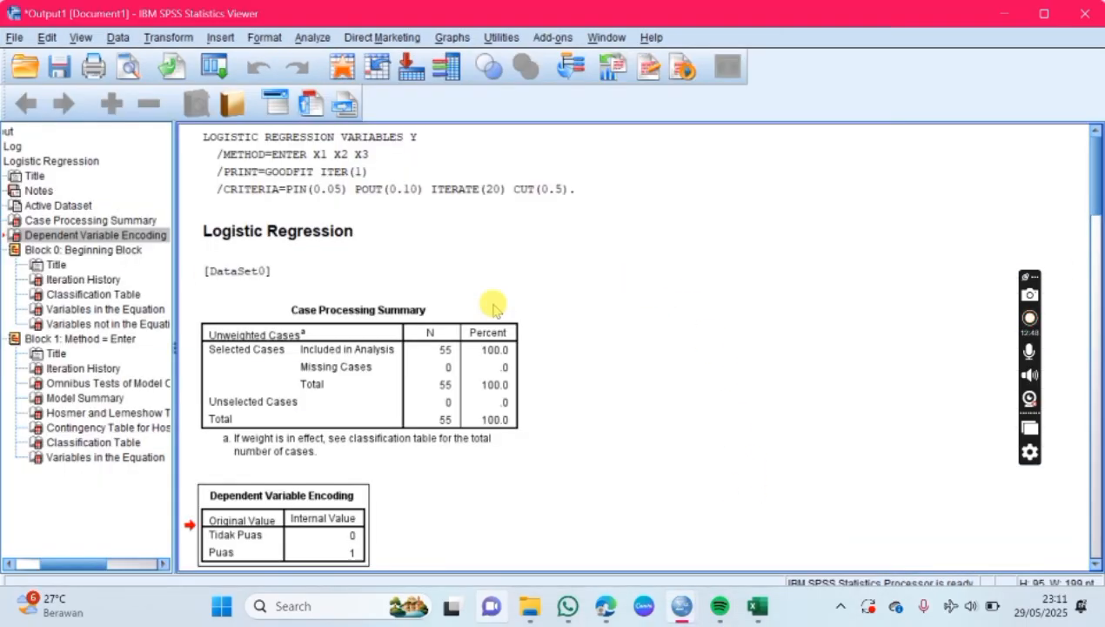
click(606, 600)
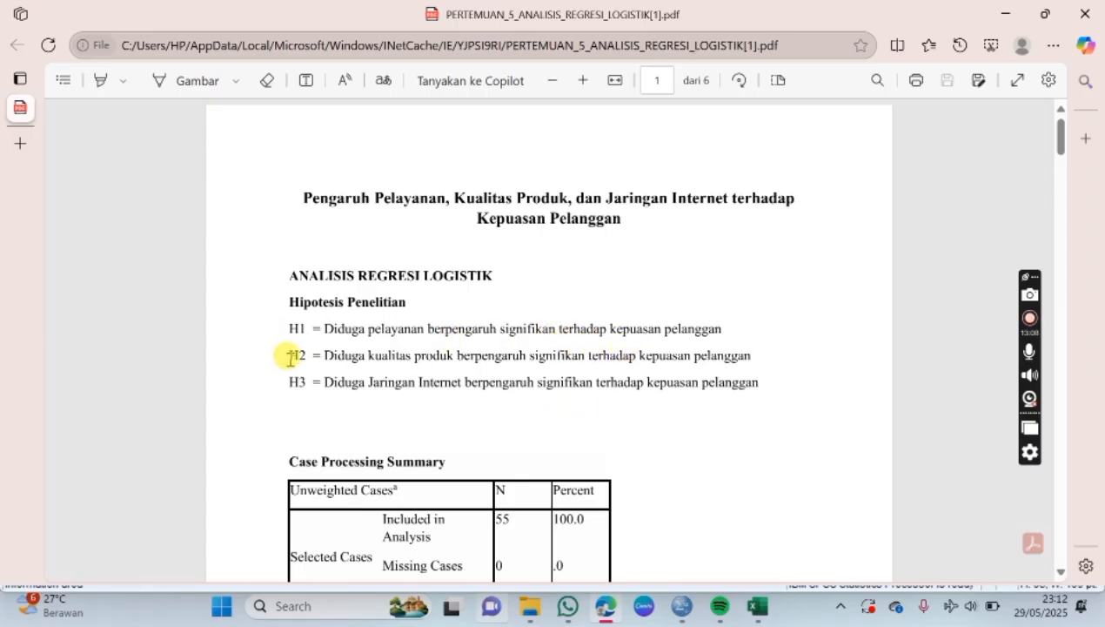
drag(290, 355, 299, 383)
Step: Examine the Case Processing Summary in the SPSS output, and return to the PDF in Edge to compare its copy of the table
mouse_move(684, 601)
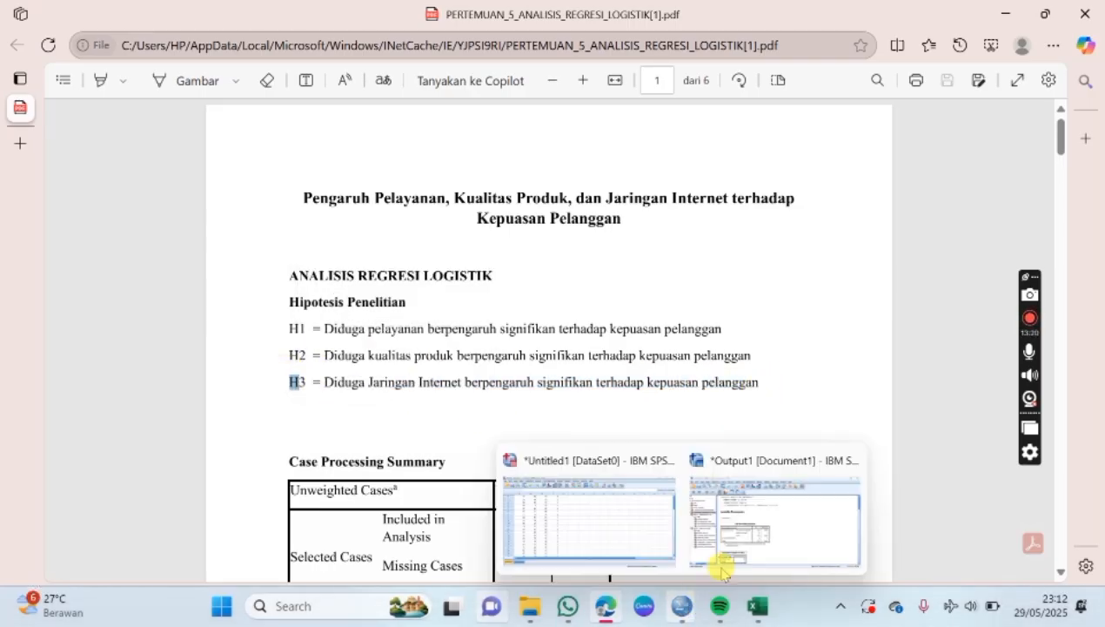
click(750, 532)
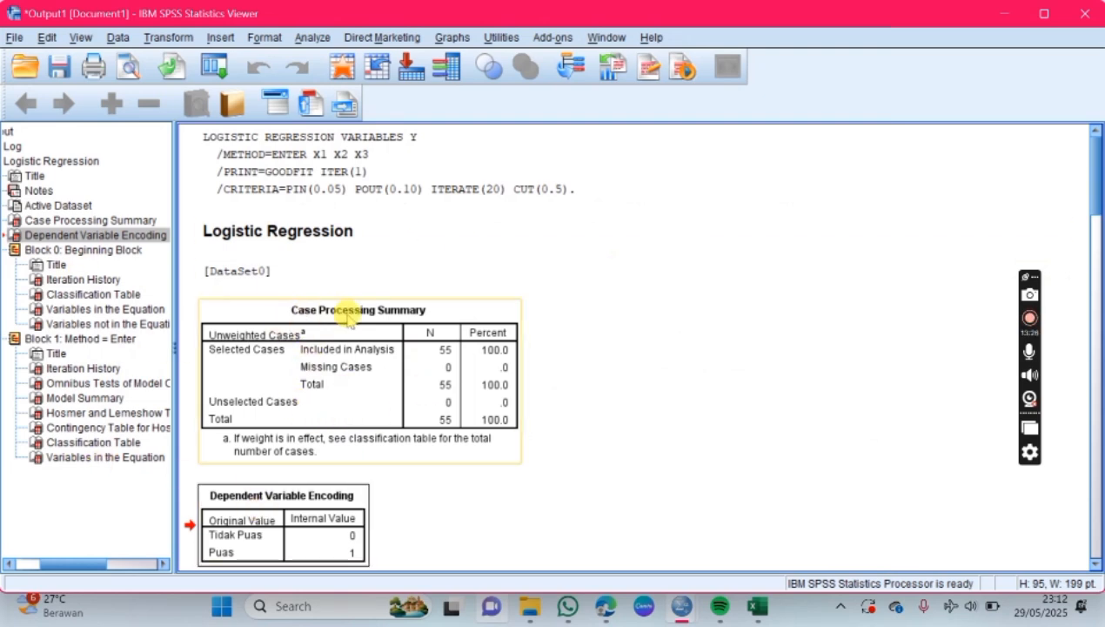
click(607, 606)
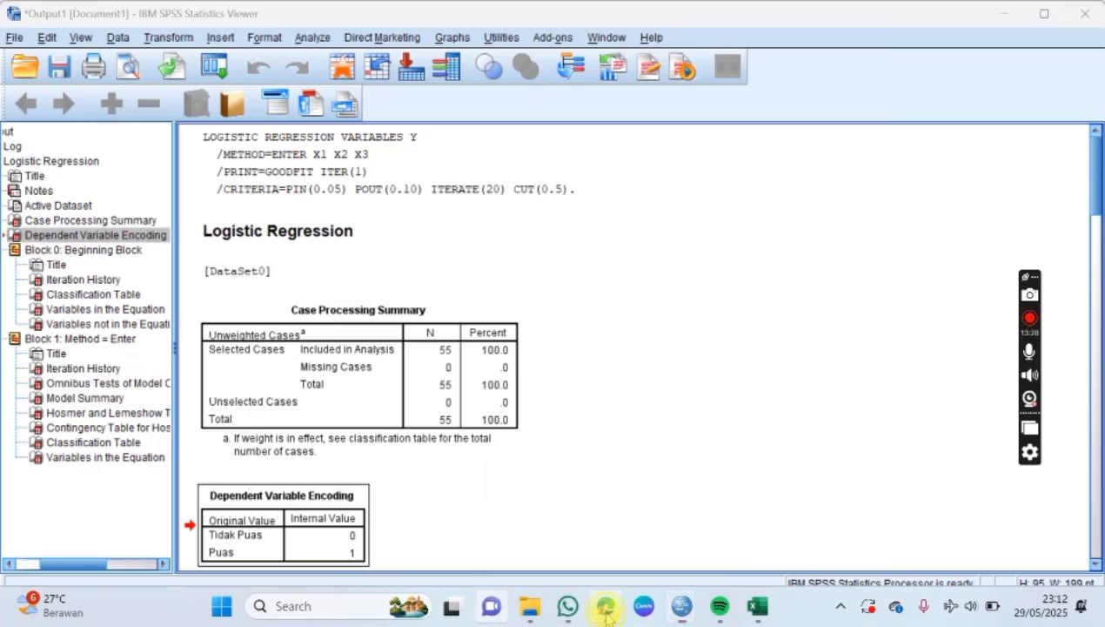
scroll(557, 432, down, 3)
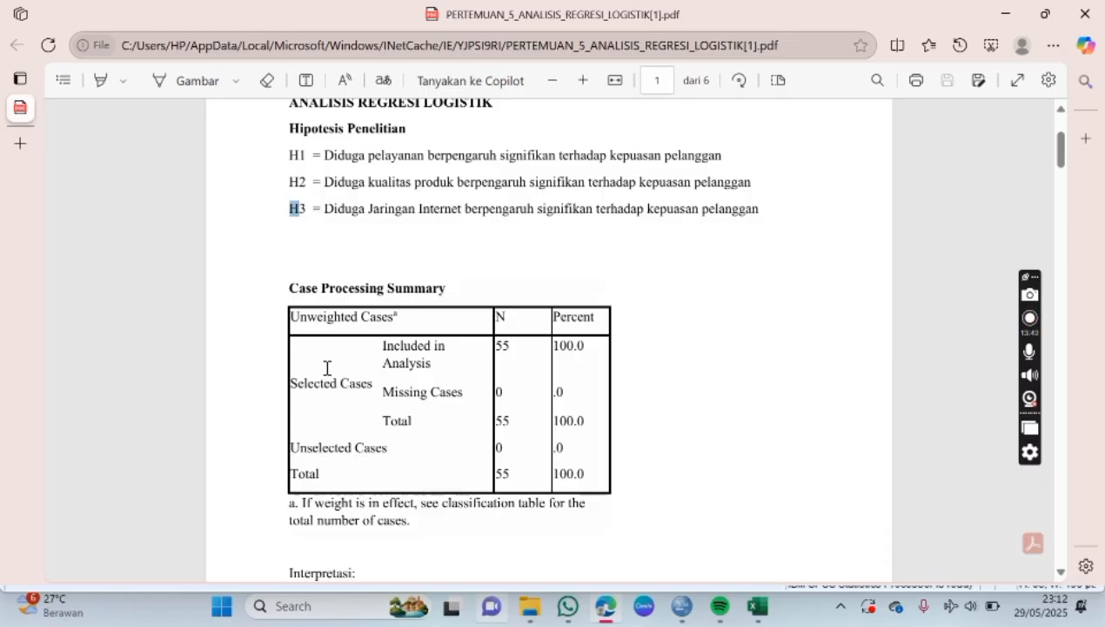
Step: Switch to the SPSS Data Editor and review the data rows from the first case to the last one
click(682, 604)
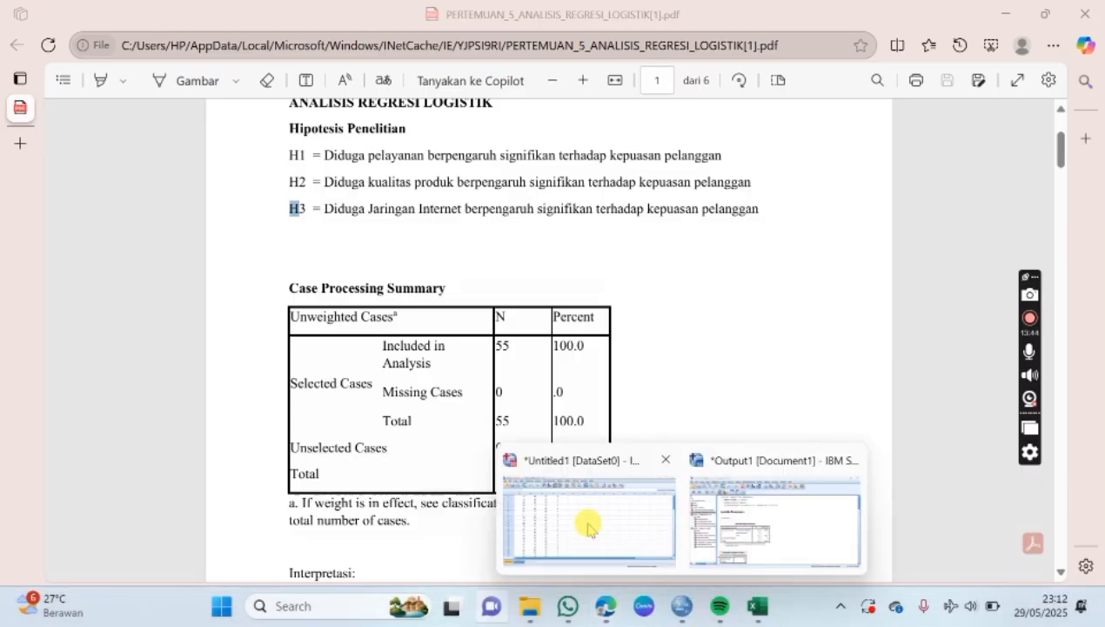
click(588, 528)
scroll(382, 351, down, 15)
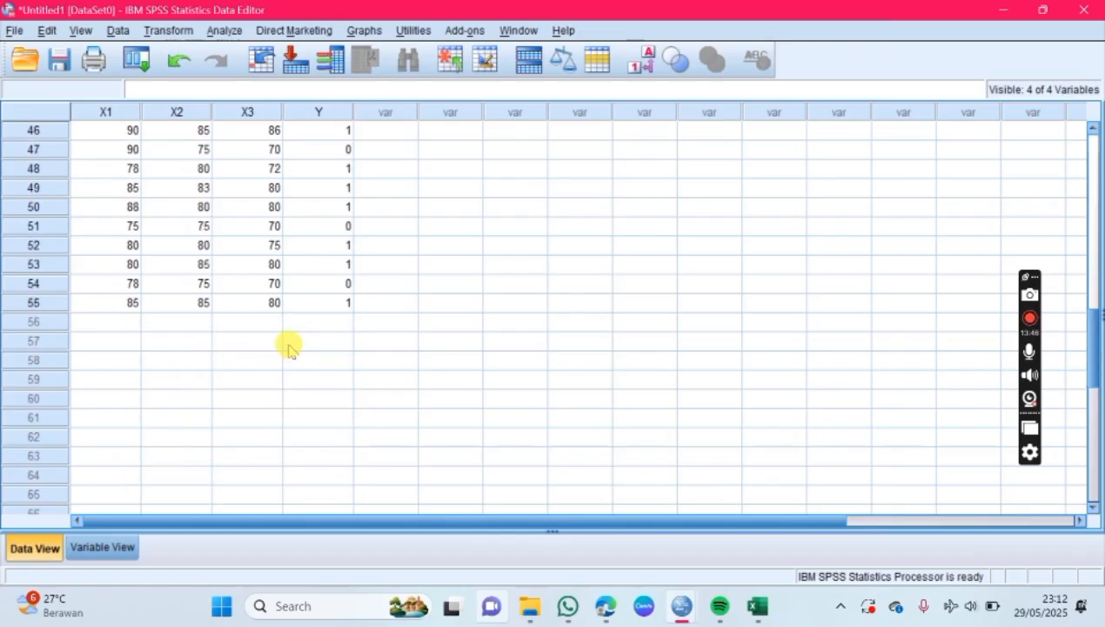
scroll(278, 320, up, 15)
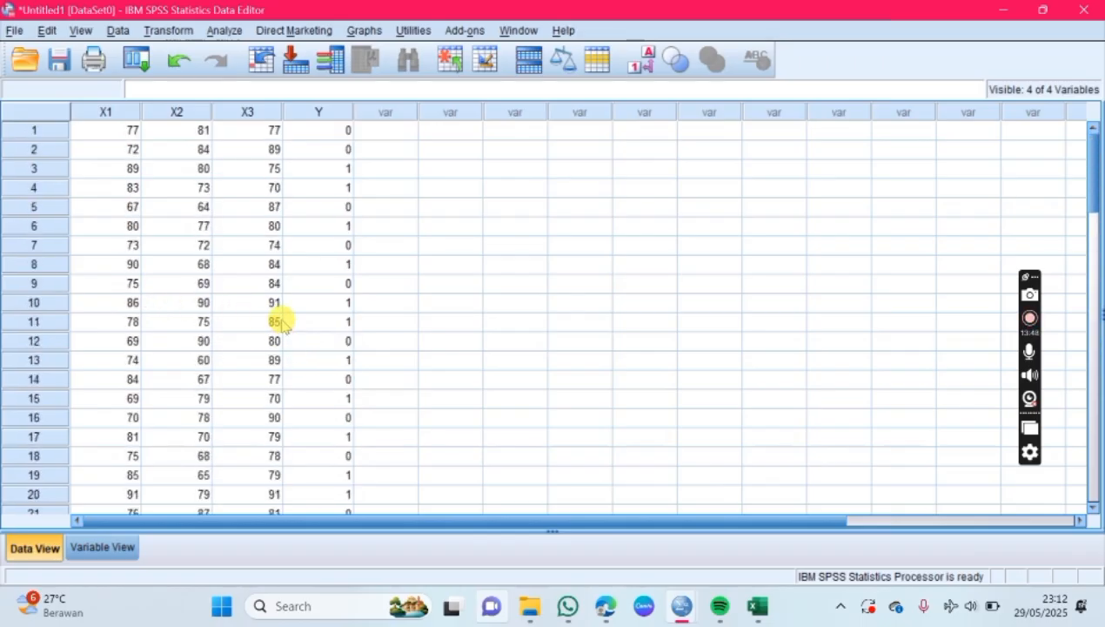
Step: Check the Case Processing Summary in the SPSS output, and highlight the total N in the Edge PDF's copy to read its interpretation
mouse_move(682, 605)
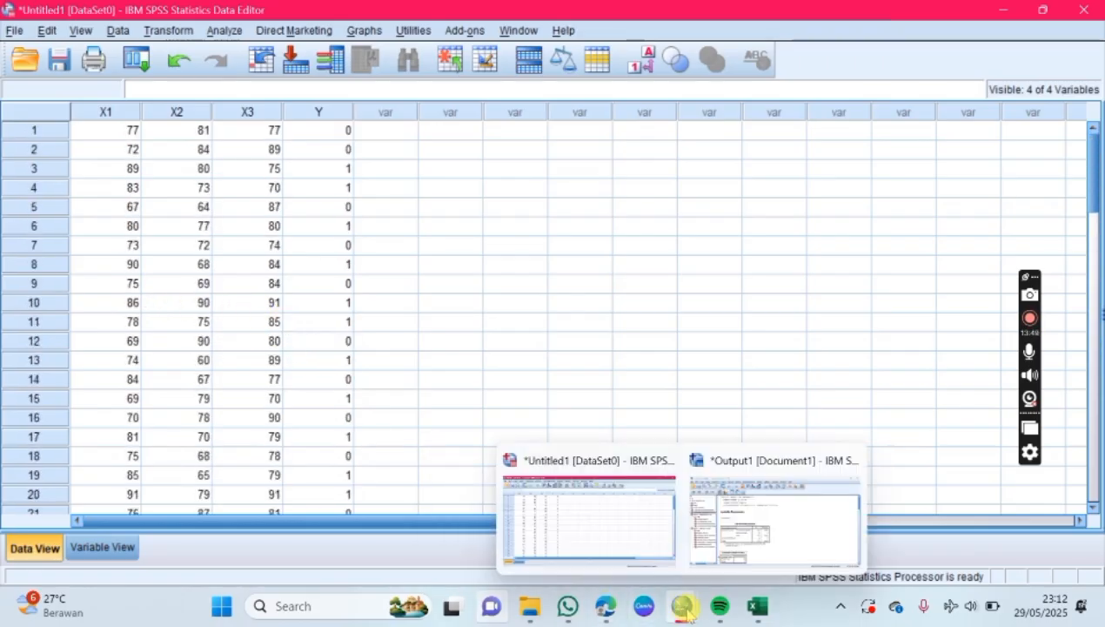
click(705, 570)
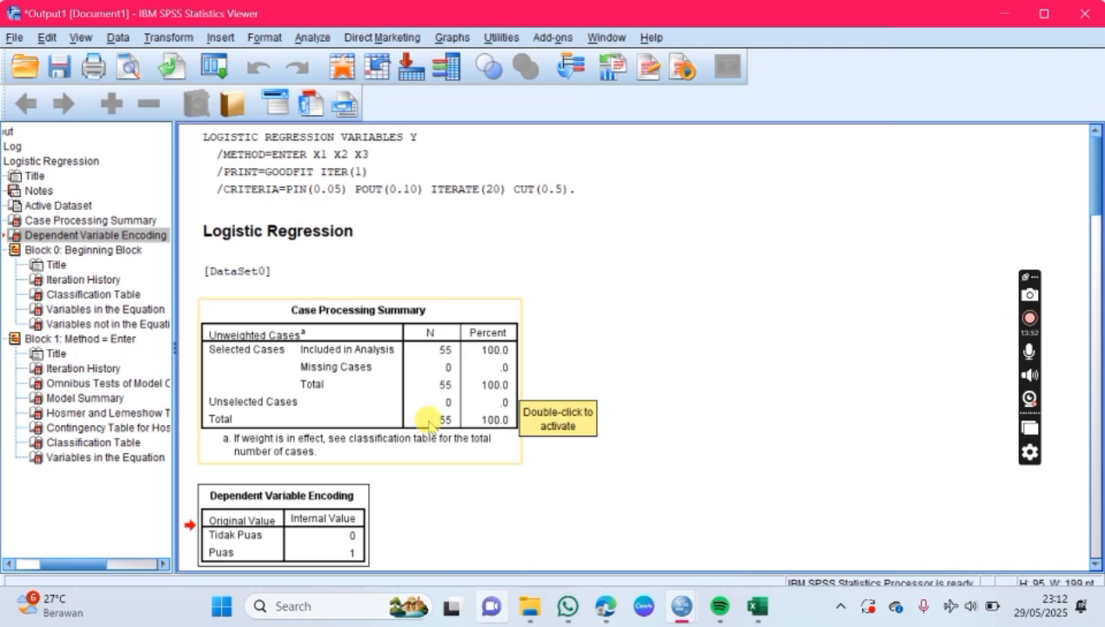
click(605, 592)
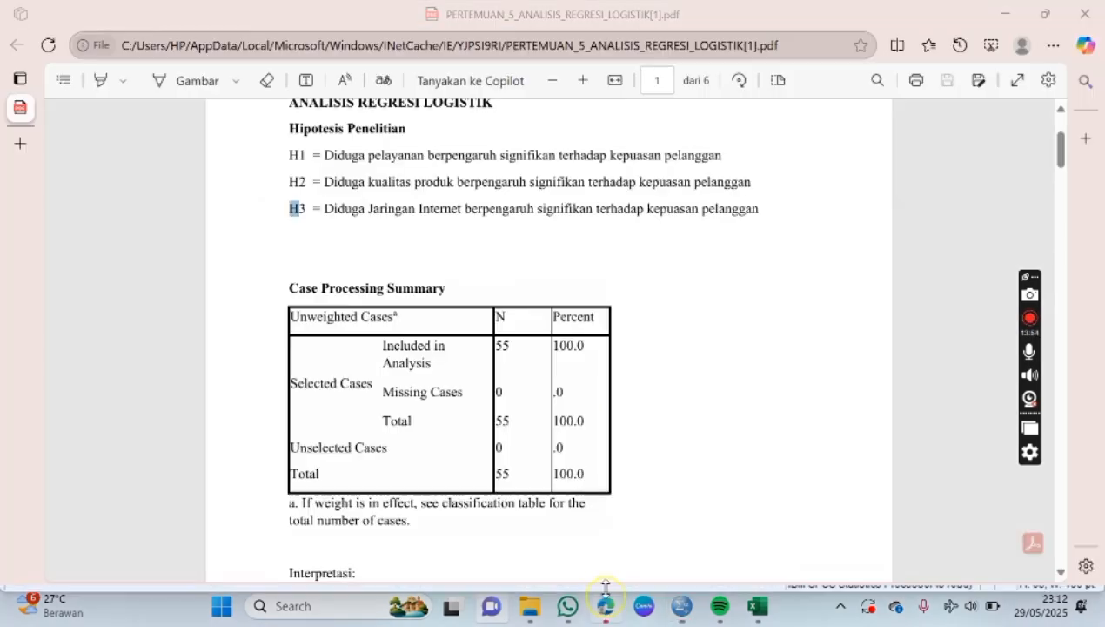
double_click(506, 475)
scroll(389, 364, down, 2)
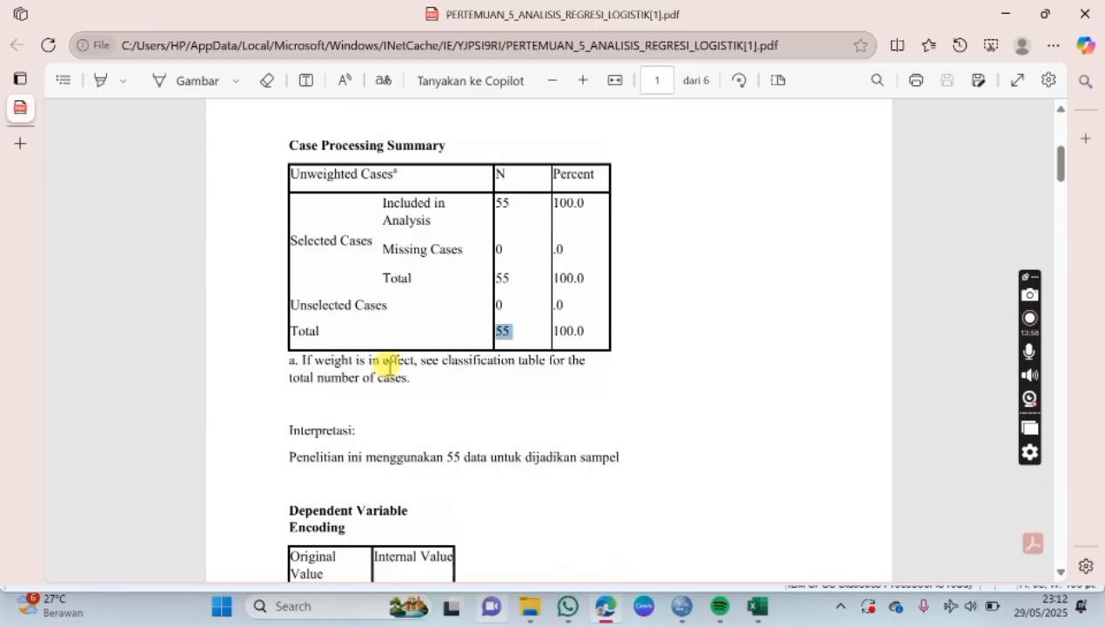
scroll(389, 364, down, 4)
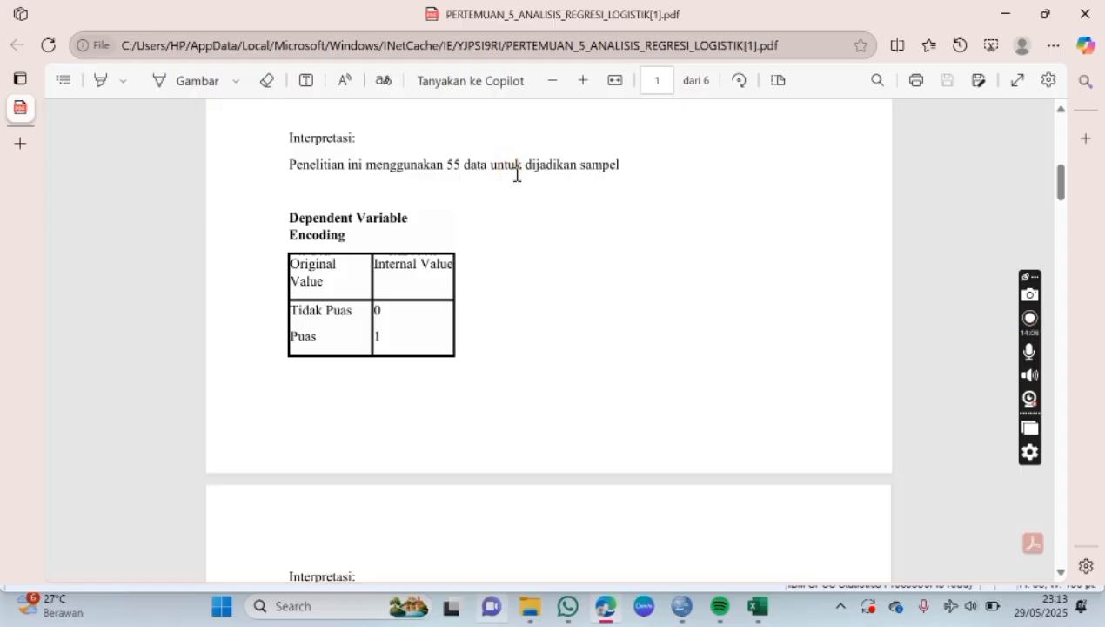
Step: Compare the Dependent Variable Encoding table in the SPSS output with the Edge PDF, highlighting the PDF's Tidak Puas and Puas rows
mouse_move(683, 605)
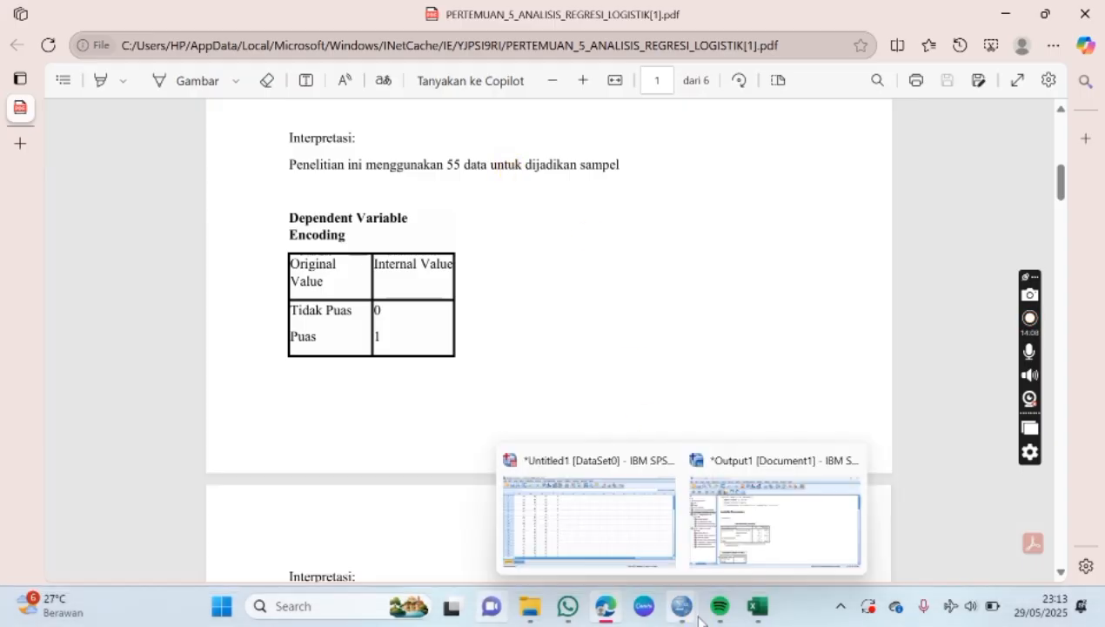
click(759, 524)
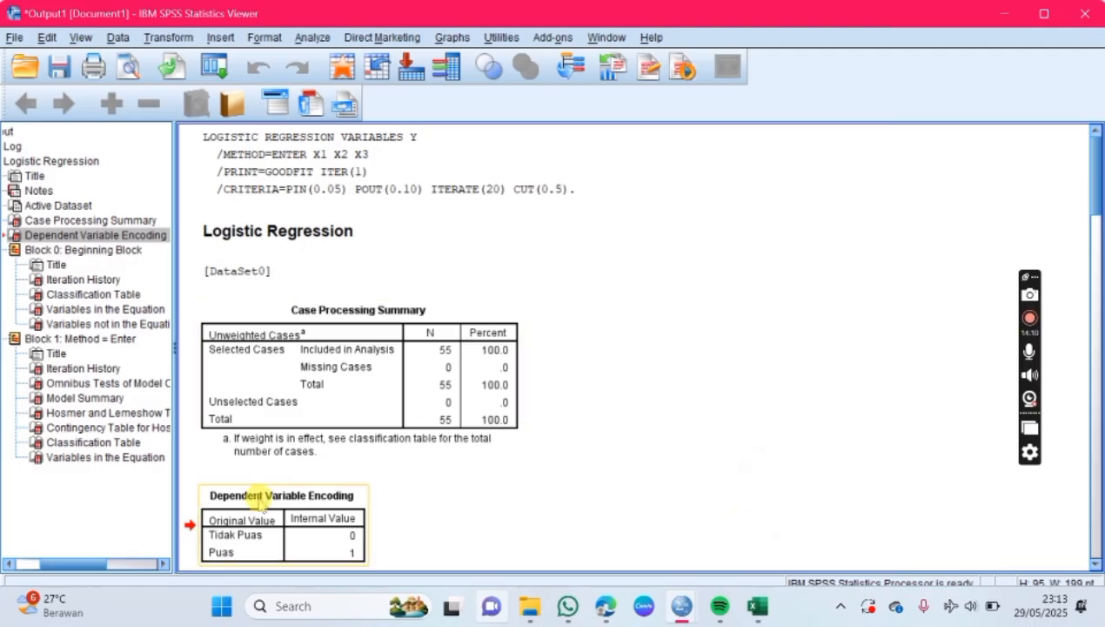
scroll(304, 484, down, 3)
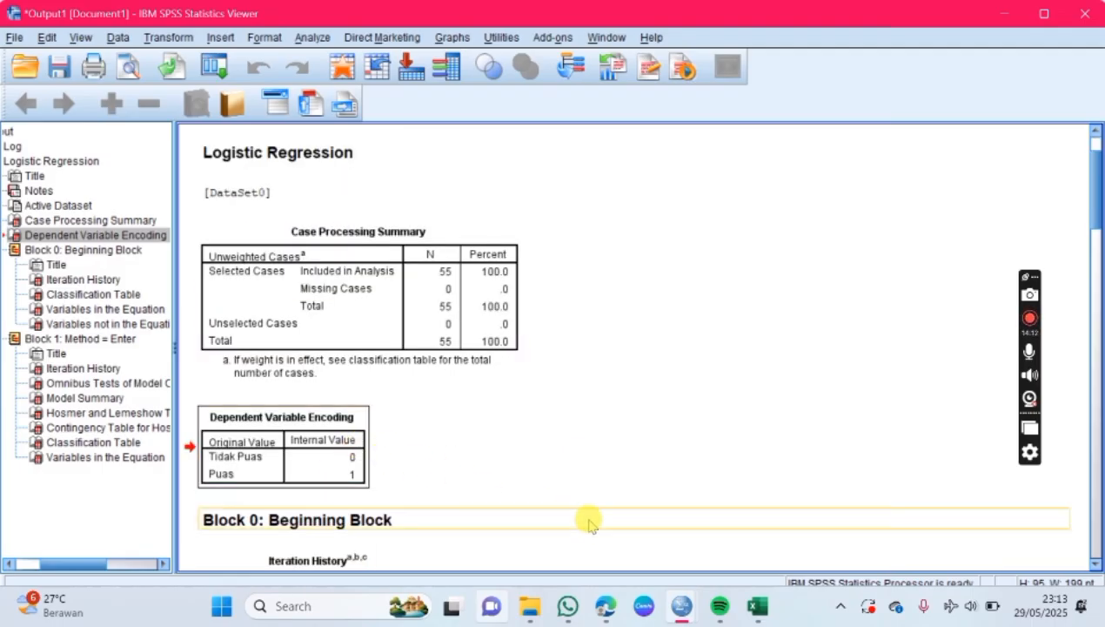
click(605, 606)
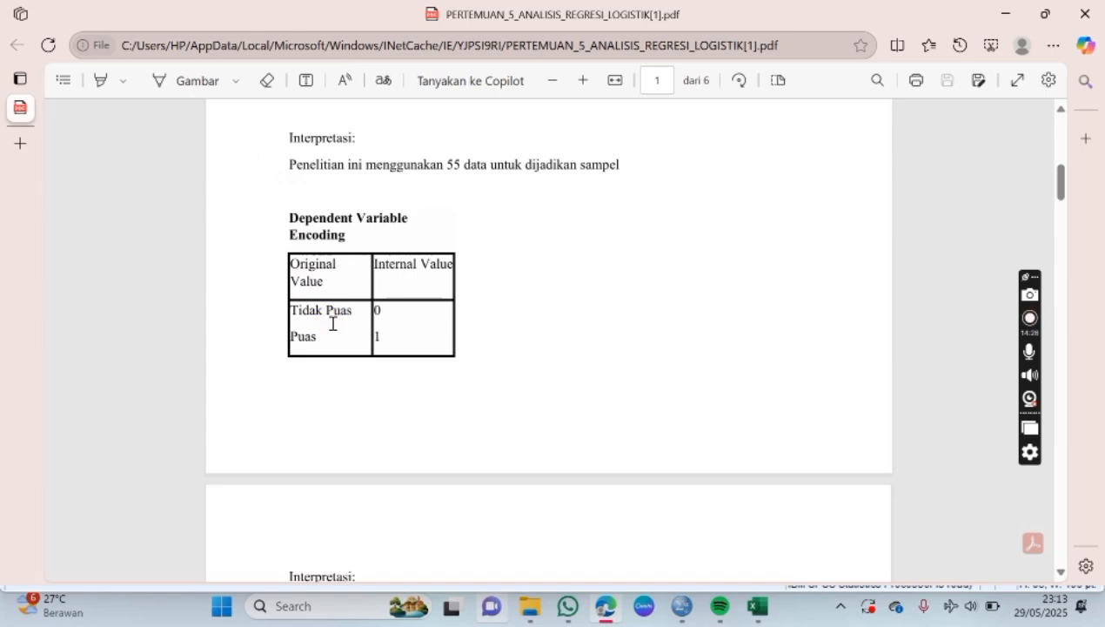
drag(409, 317, 281, 309)
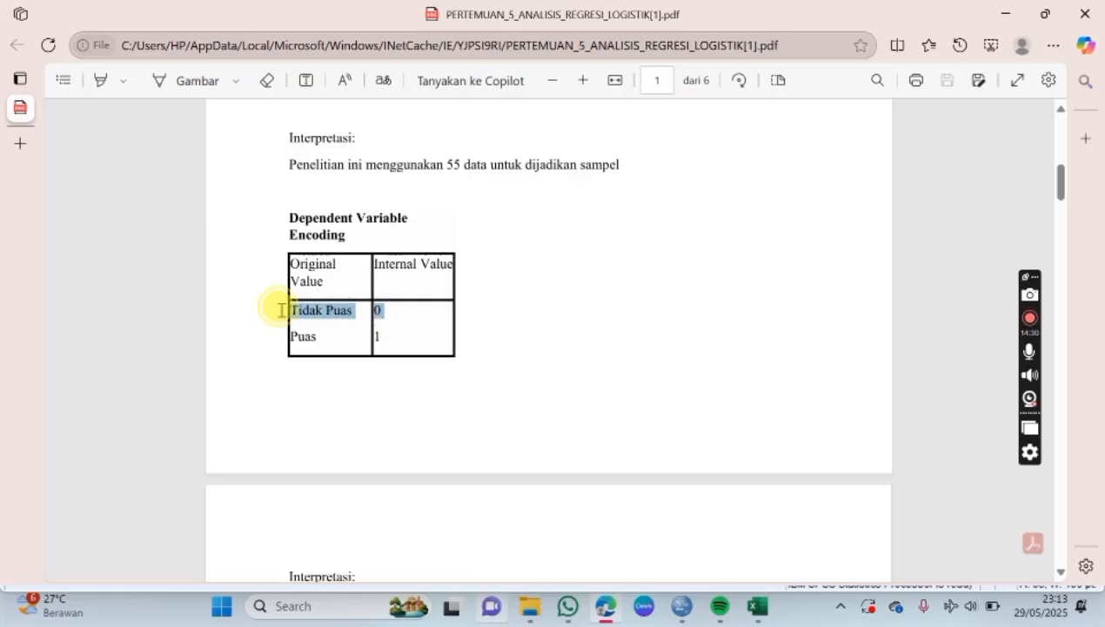
drag(389, 336, 276, 338)
Step: Switch to the SPSS output and examine the Iteration History table under Block 0: Beginning Block
mouse_move(679, 615)
click(727, 513)
scroll(600, 388, down, 5)
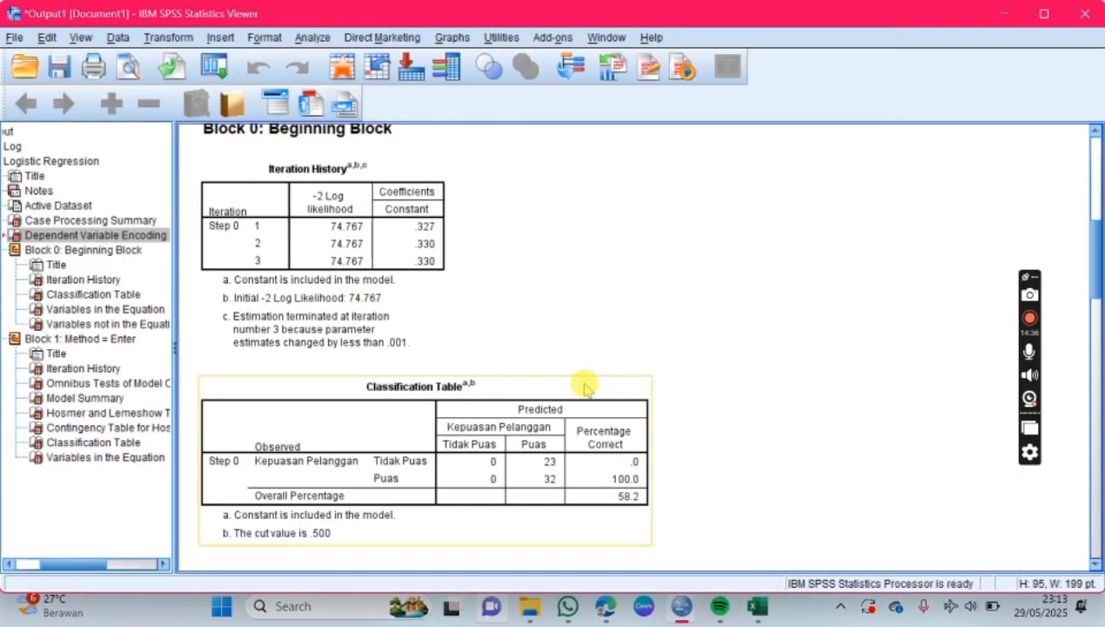
scroll(493, 339, up, 2)
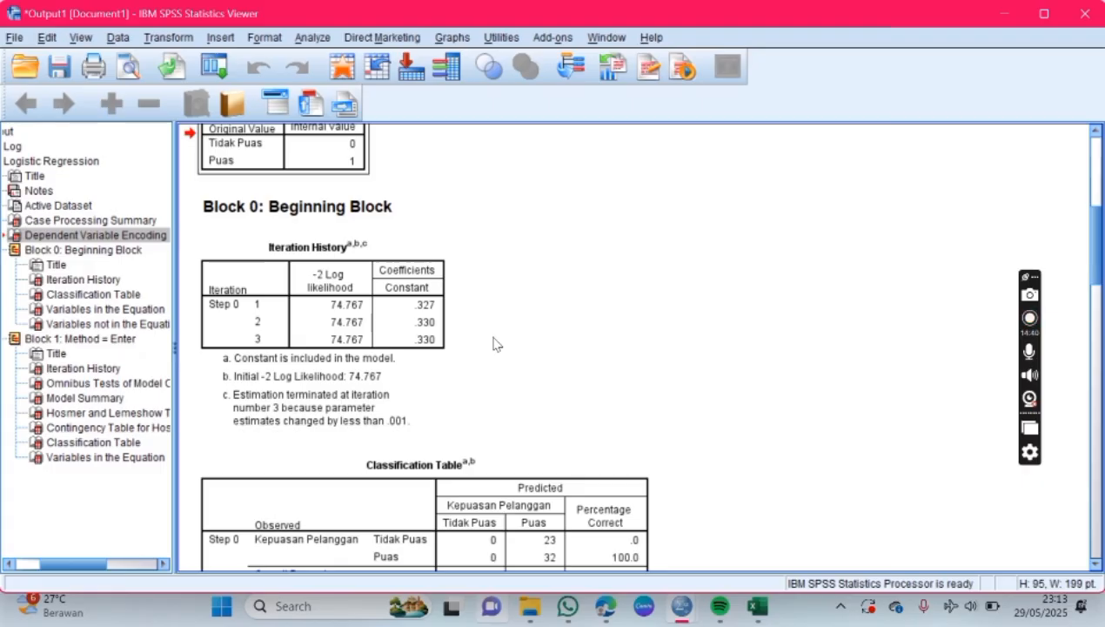
click(222, 237)
click(258, 202)
click(383, 237)
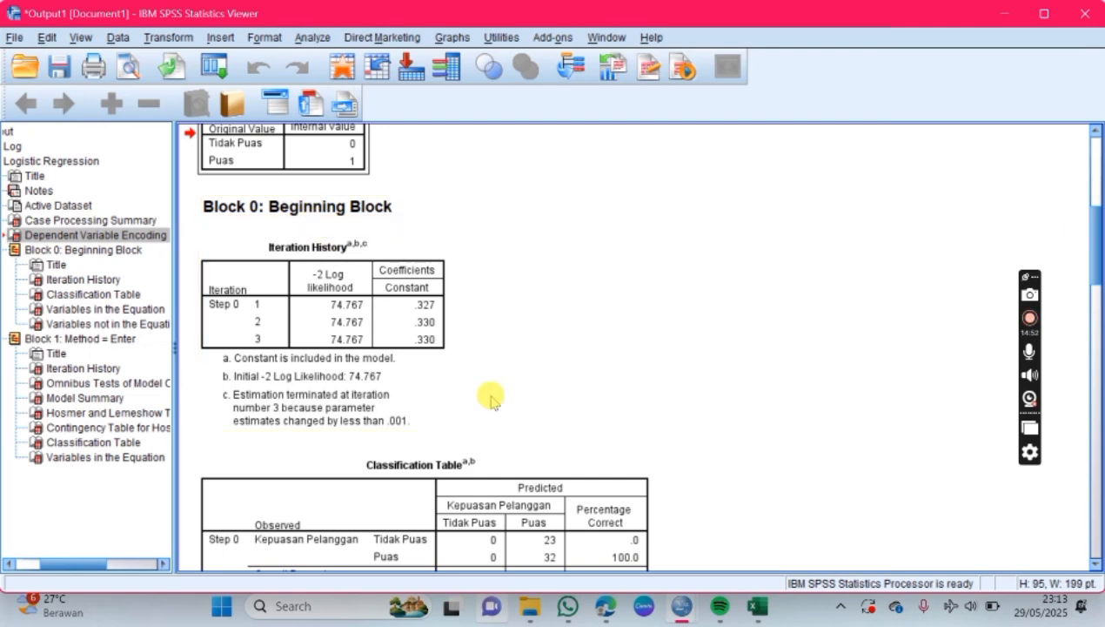
Step: Switch to the PDF in Edge and highlight the -2 Log likelihood values in the Block 0 Iteration History and the initial value in its footnote
click(609, 611)
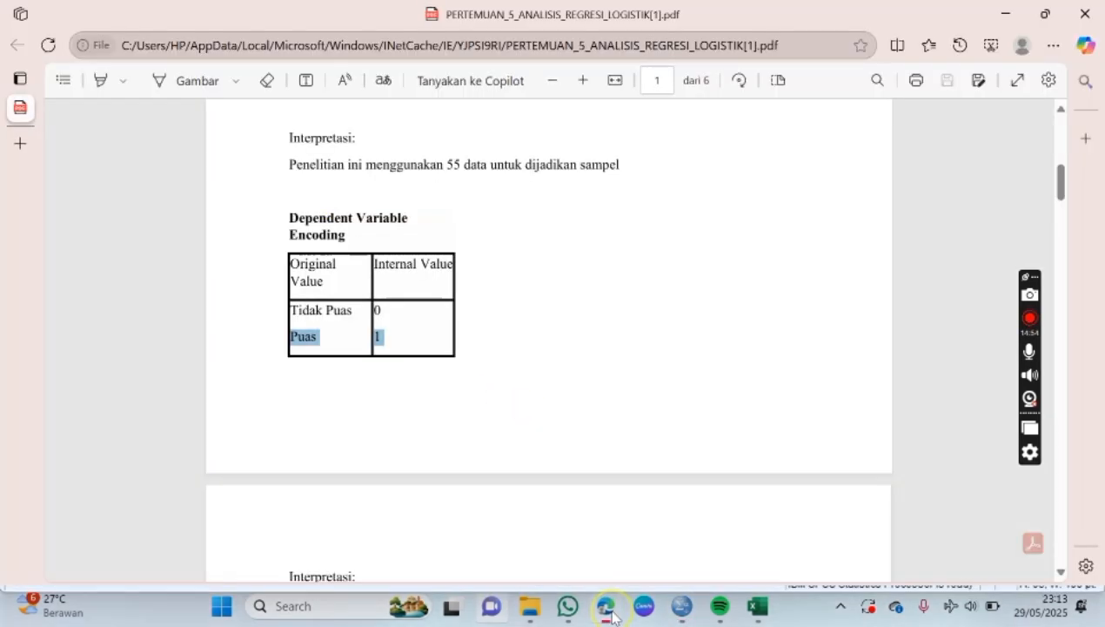
scroll(550, 454, down, 5)
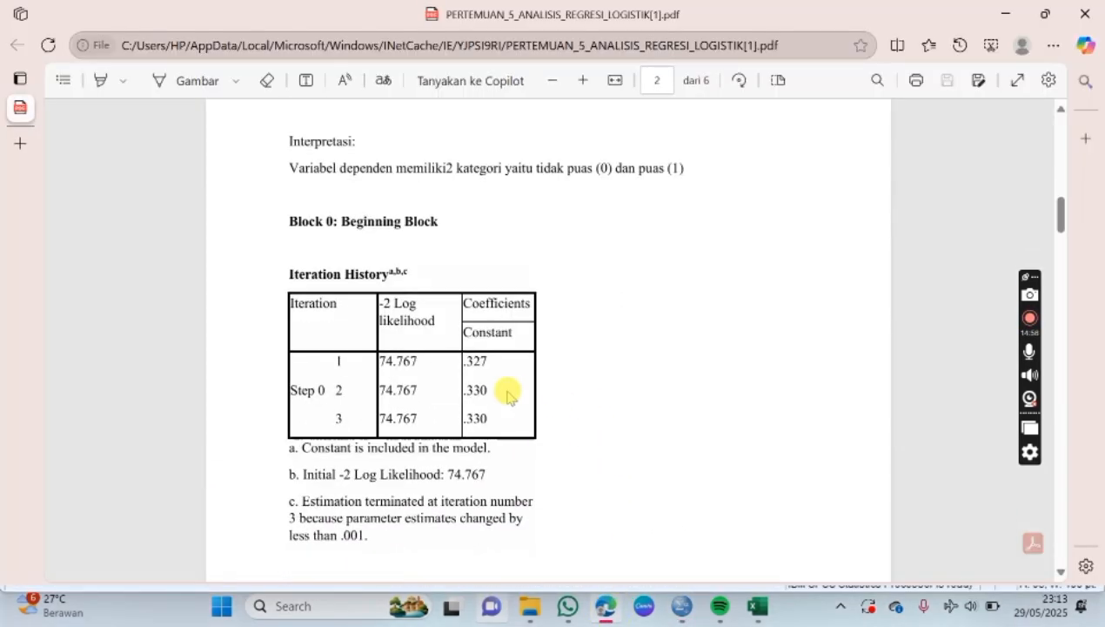
scroll(508, 397, down, 2)
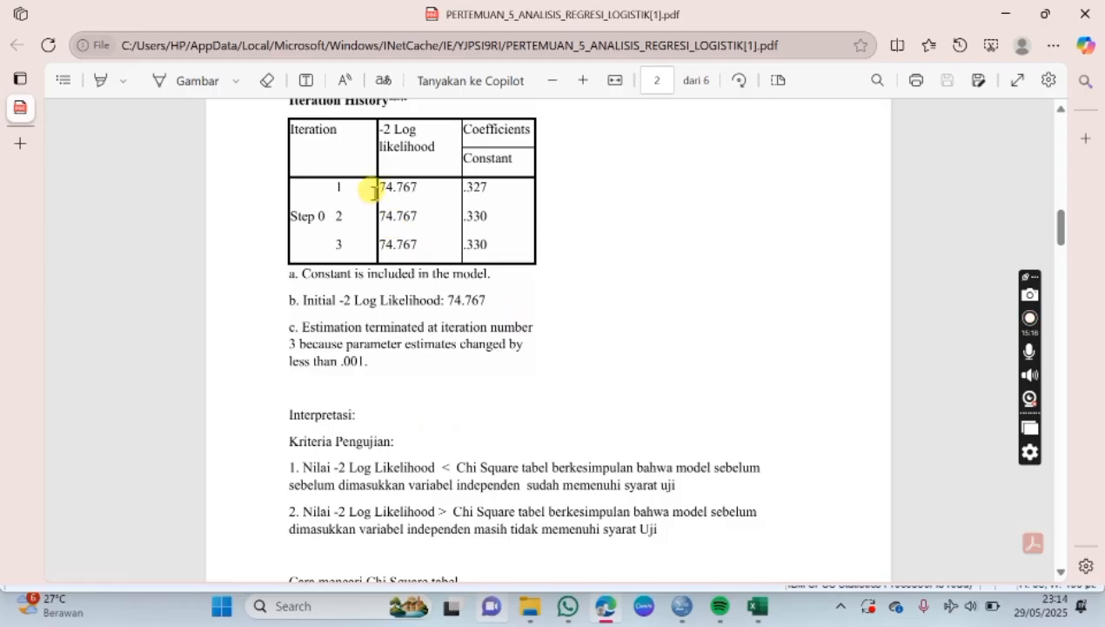
drag(381, 191, 438, 238)
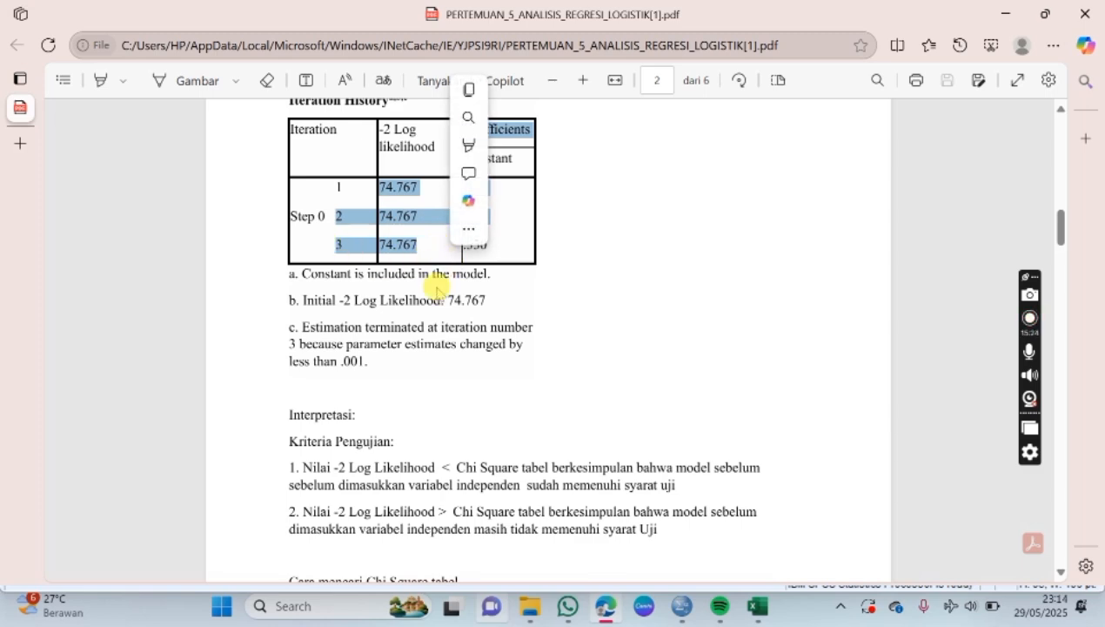
click(484, 301)
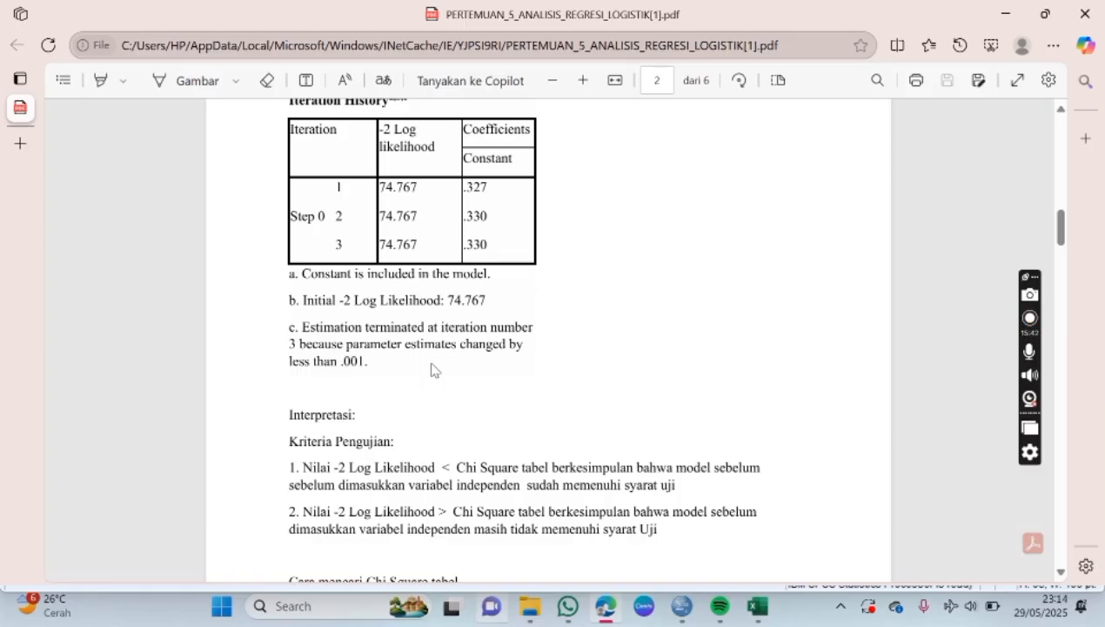
drag(447, 300, 487, 301)
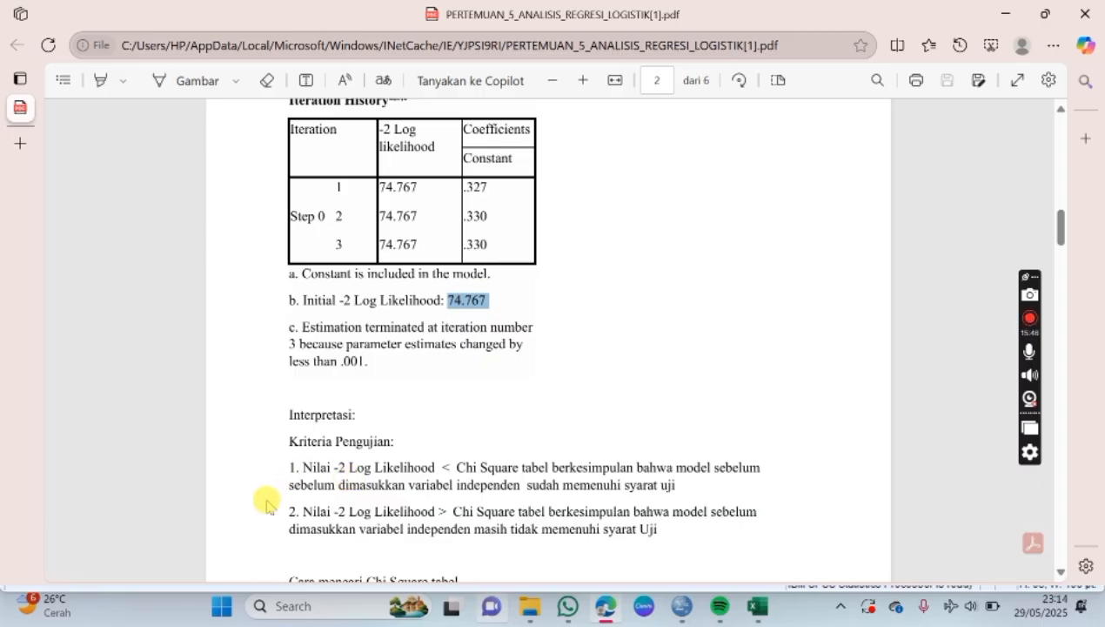
Step: Read the PDF's -2 Log Likelihood testing criteria, the Chi Square table calculation with DF = N - 1, and the resulting conclusion
scroll(266, 501, down, 1)
scroll(285, 500, down, 3)
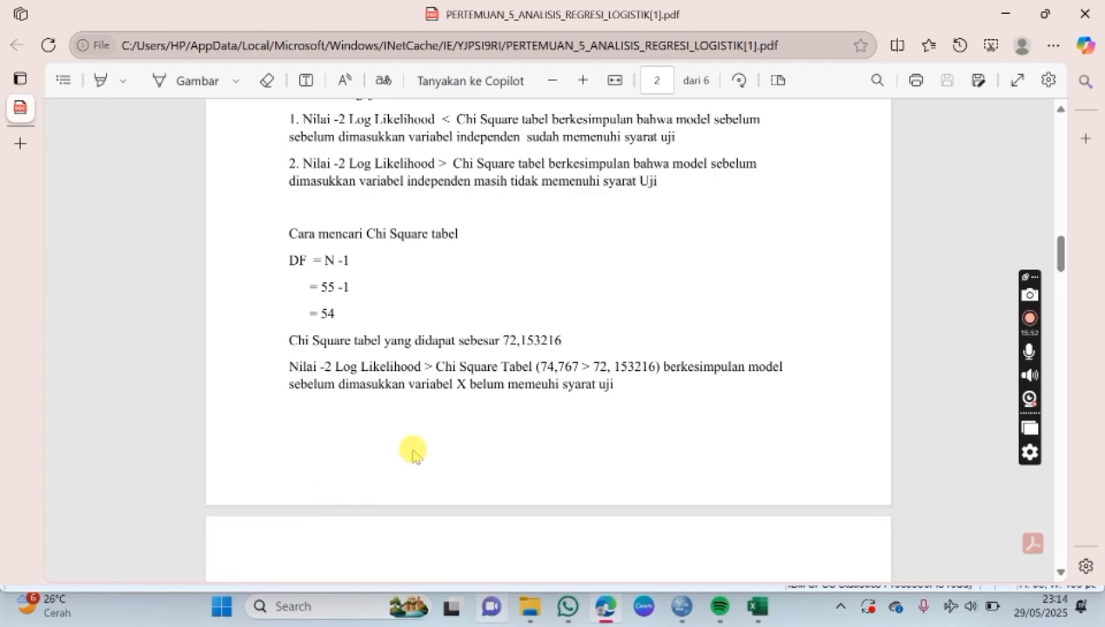
scroll(418, 439, up, 2)
scroll(419, 335, up, 3)
scroll(416, 337, down, 1)
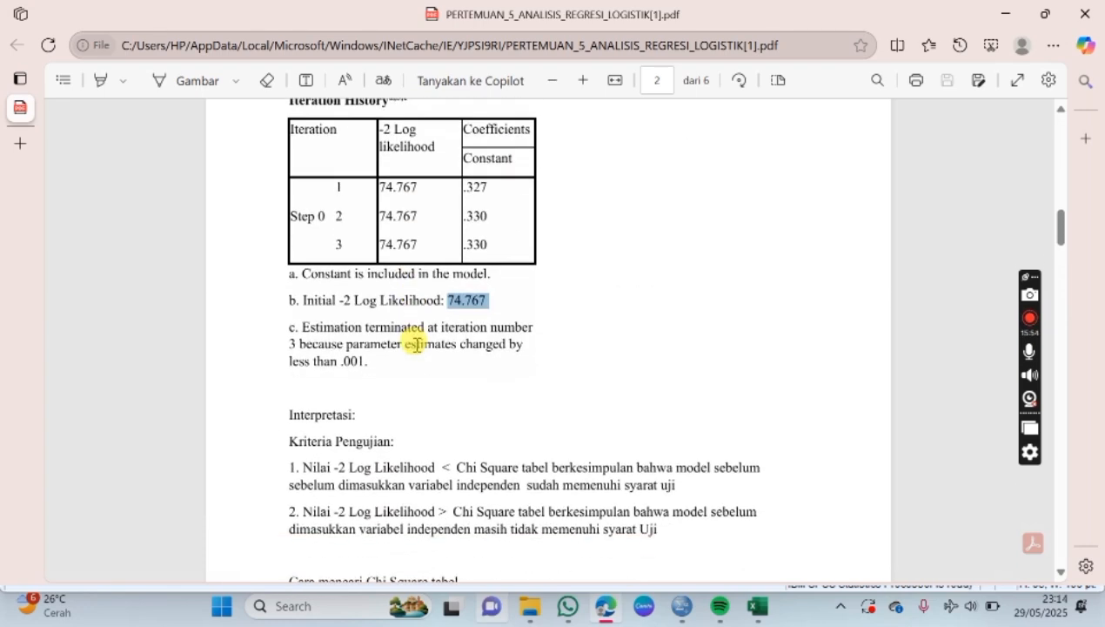
scroll(497, 444, down, 2)
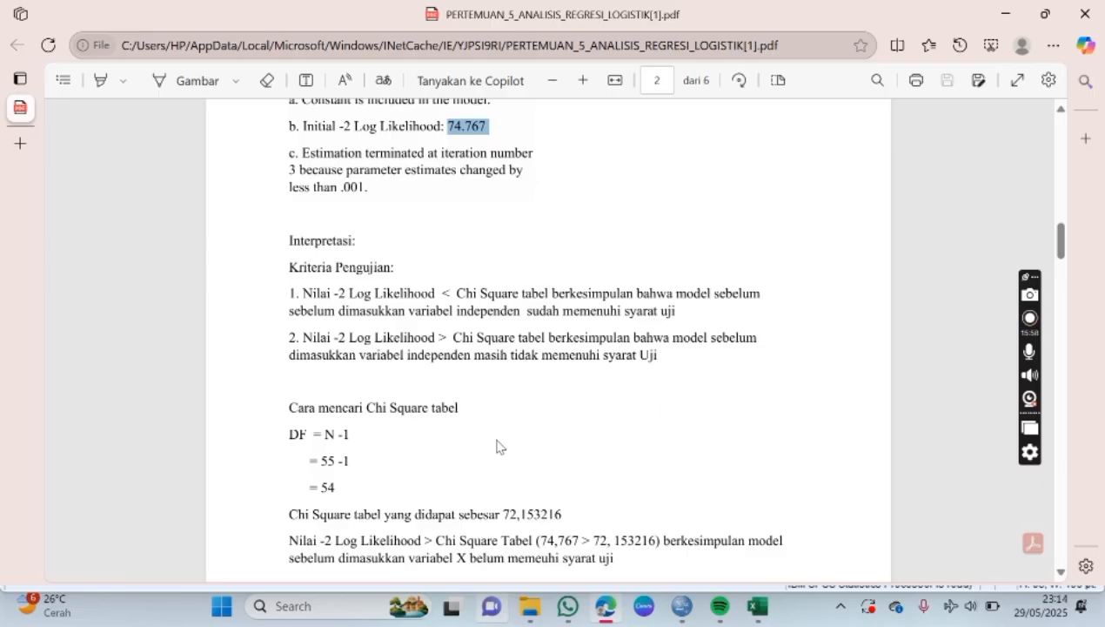
scroll(485, 425, down, 1)
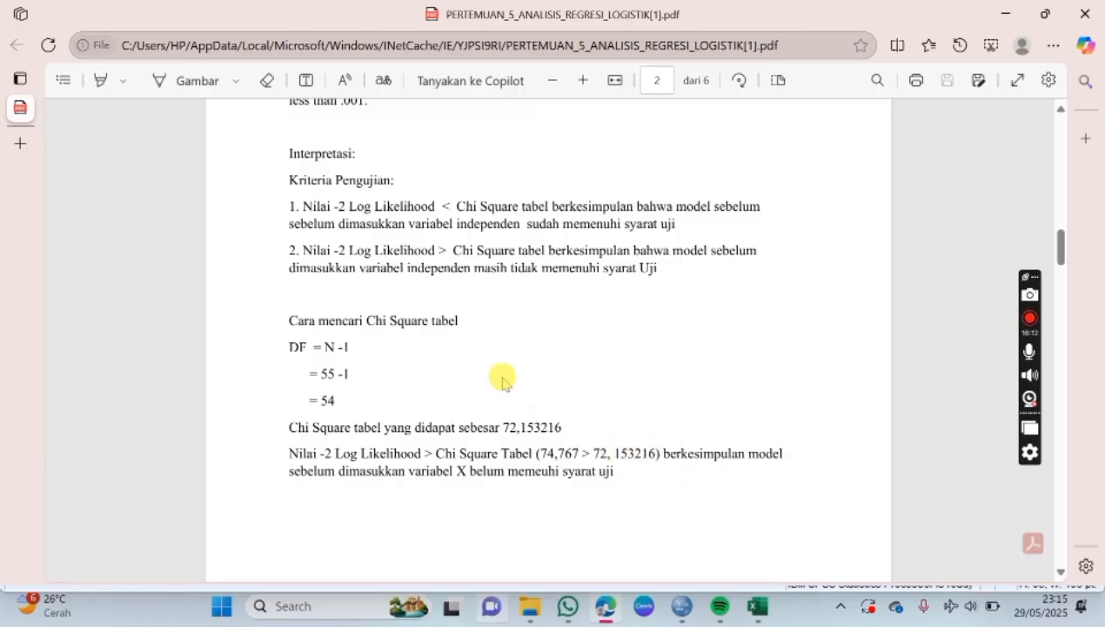
scroll(503, 383, down, 1)
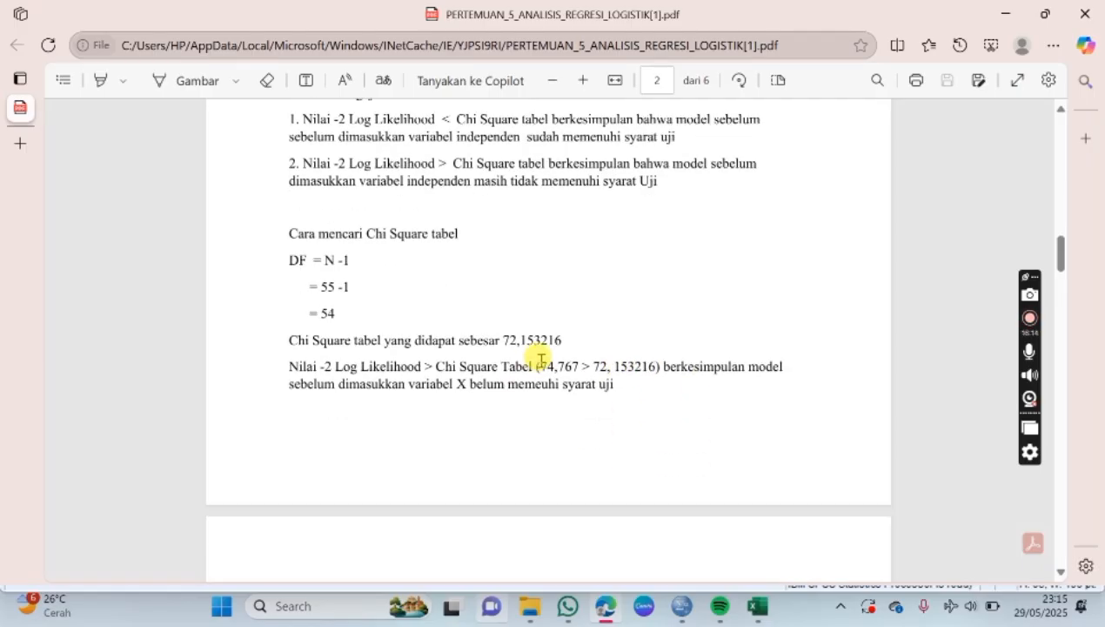
Step: Find the Step 0 Variables in the Equation section in the PDF, and examine the matching table in the SPSS output
scroll(513, 357, down, 4)
scroll(517, 361, down, 2)
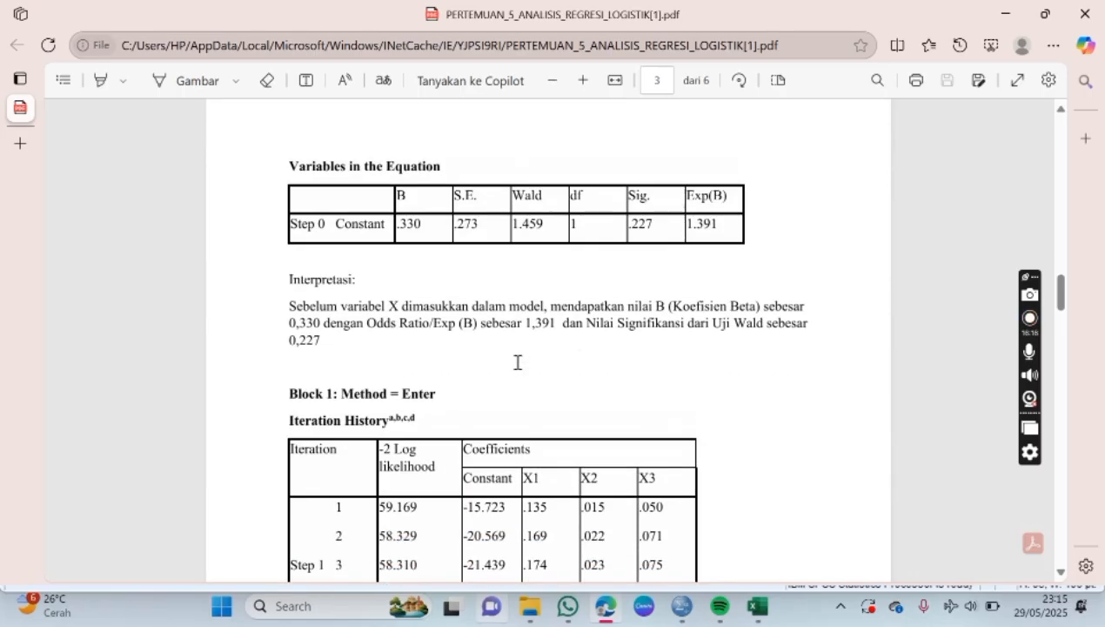
mouse_move(681, 594)
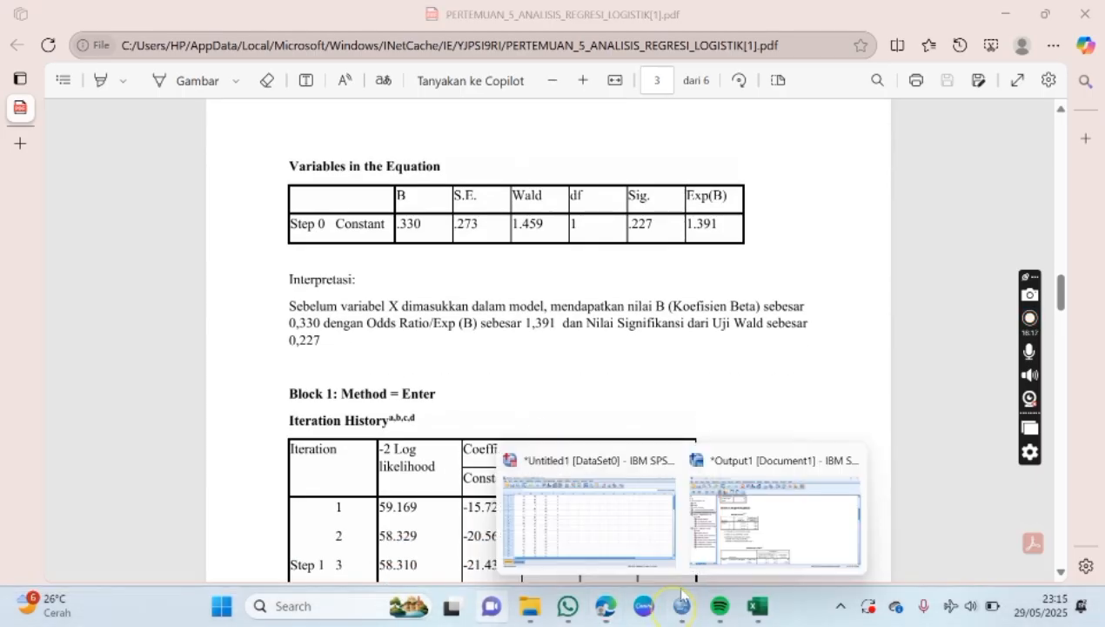
click(701, 518)
scroll(539, 362, down, 4)
click(532, 360)
scroll(535, 363, up, 2)
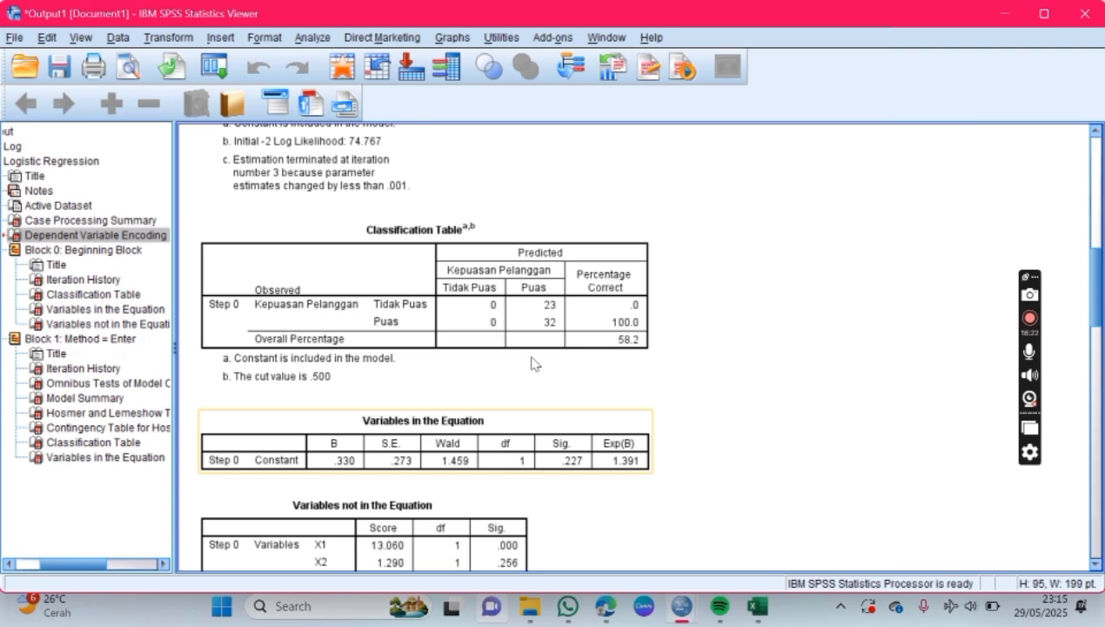
click(477, 441)
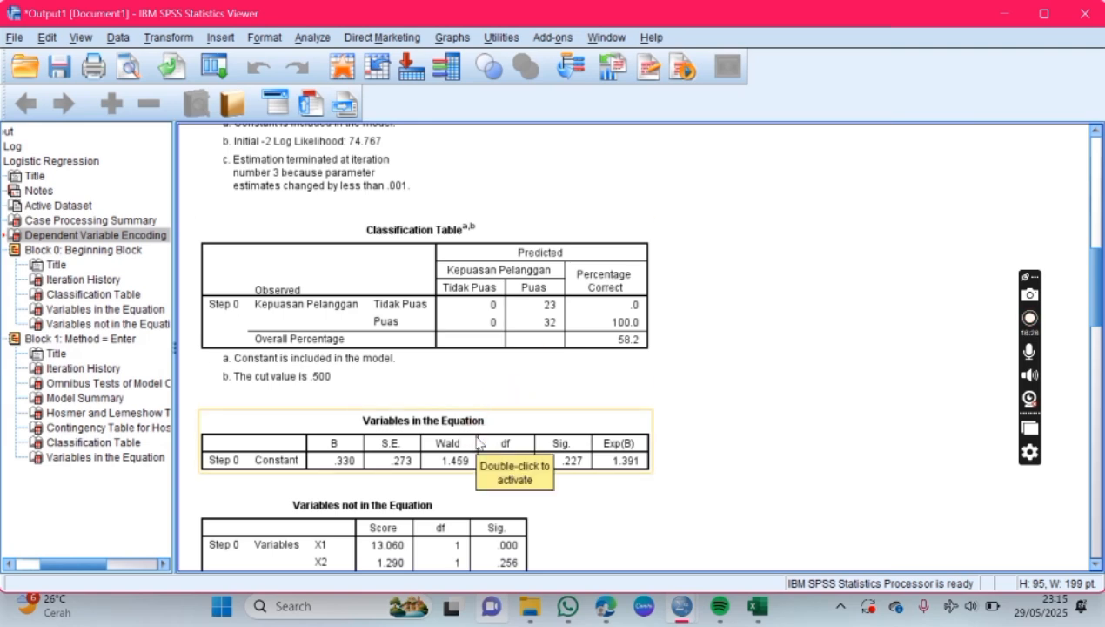
click(588, 453)
Step: Return to the PDF in Edge and highlight the B and Exp(B) values of the Step 0 constant while reading their interpretation
mouse_move(606, 604)
click(614, 576)
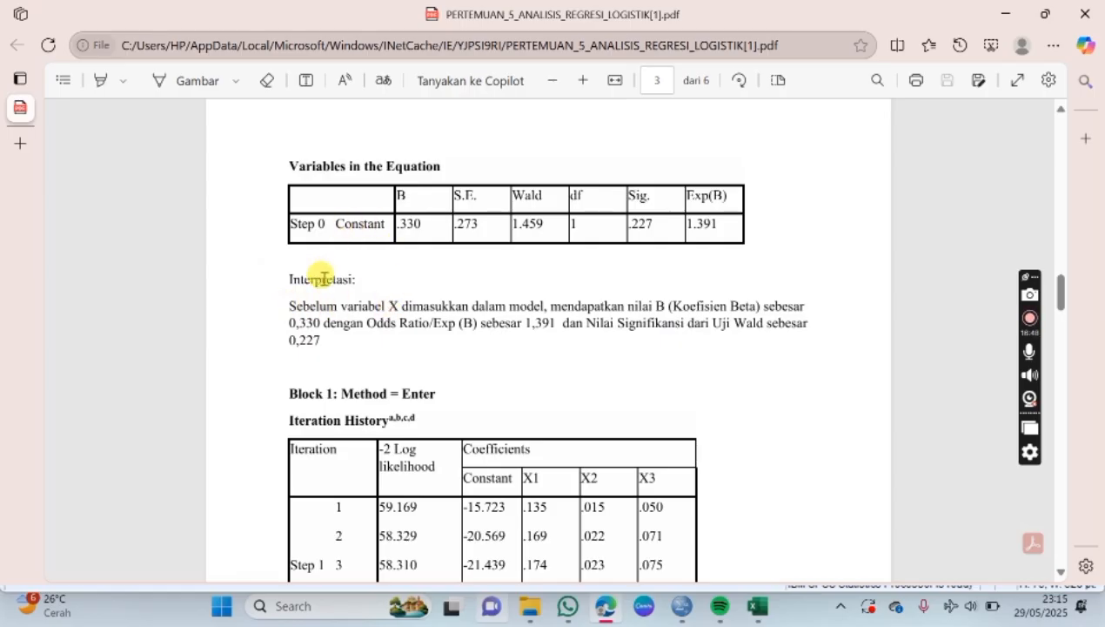
drag(397, 219, 432, 228)
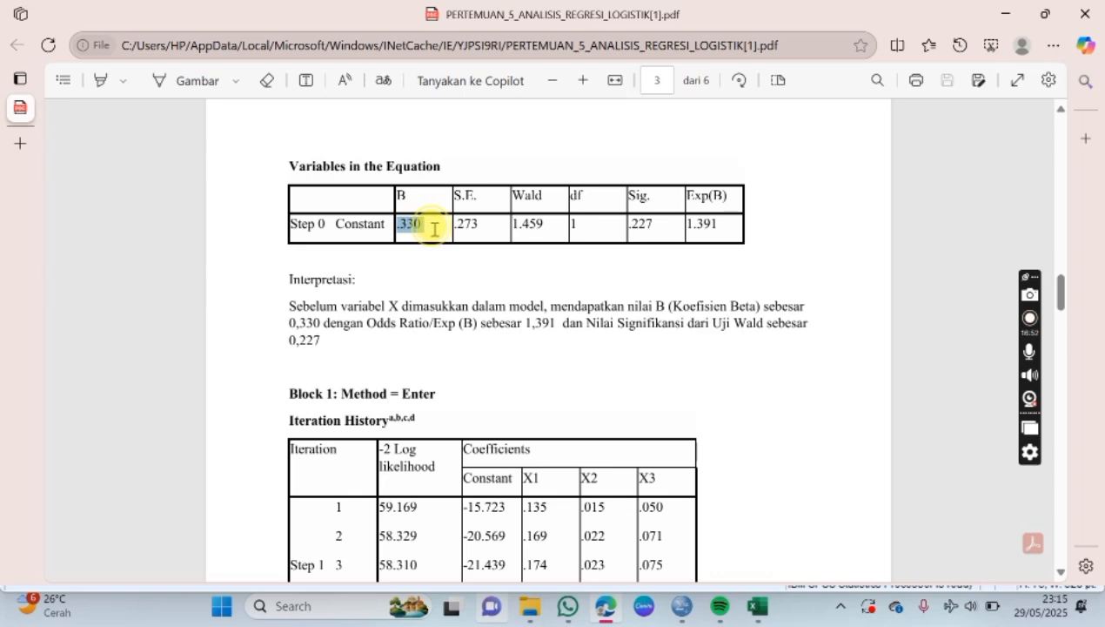
click(506, 257)
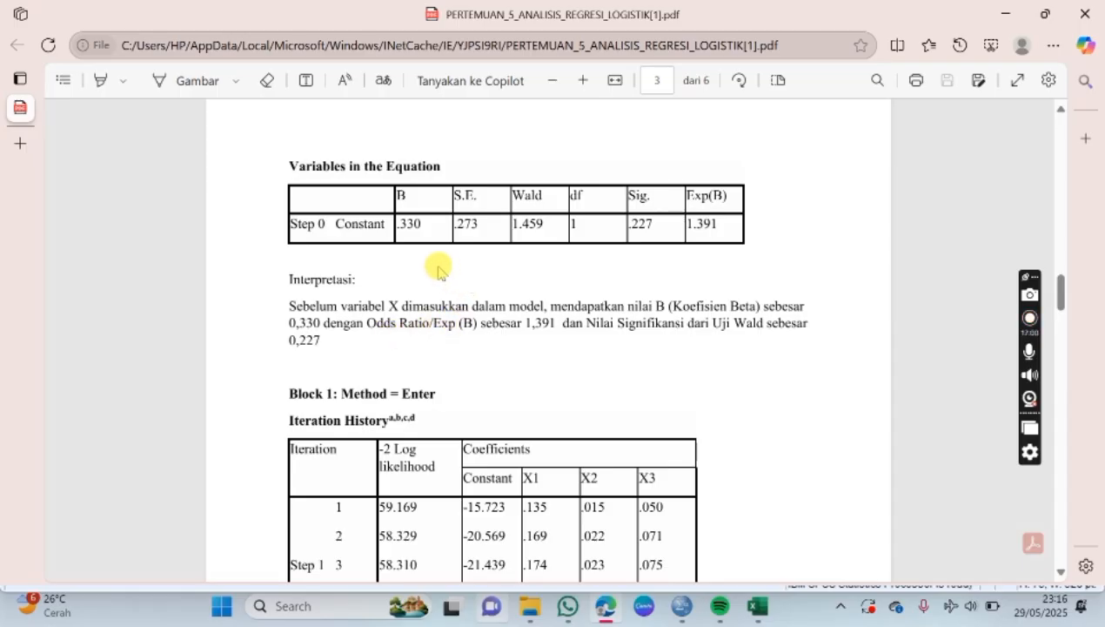
drag(687, 223, 729, 222)
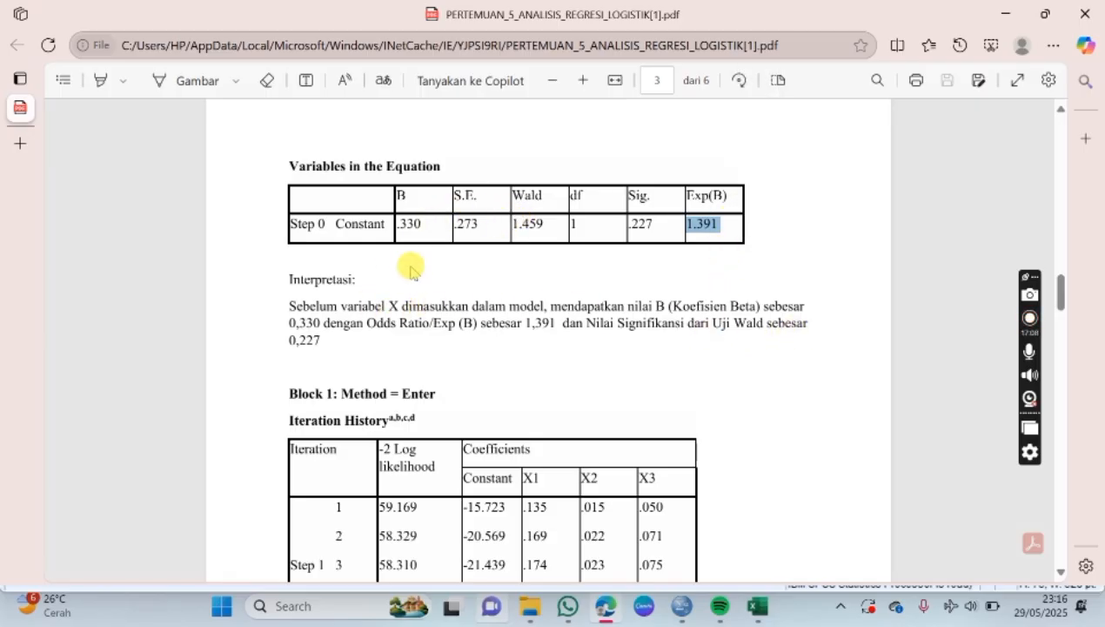
Step: View the Block 1 Iteration History in the PDF, select the same table in the SPSS output, and switch back to Edge
scroll(492, 316, down, 1)
scroll(493, 316, down, 2)
mouse_move(697, 618)
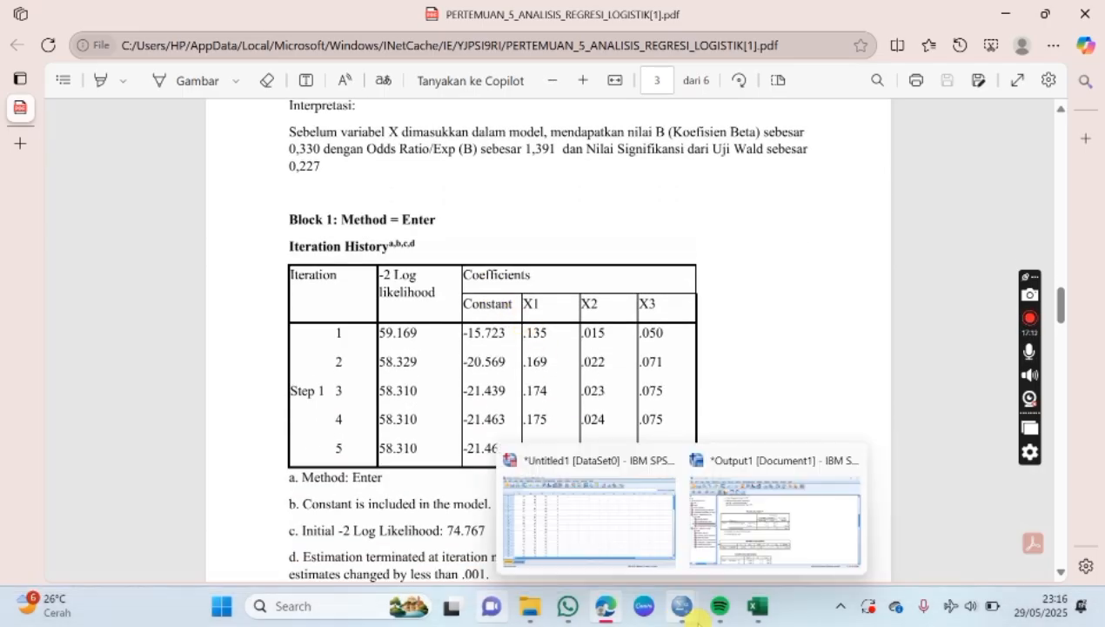
click(732, 488)
scroll(611, 388, down, 5)
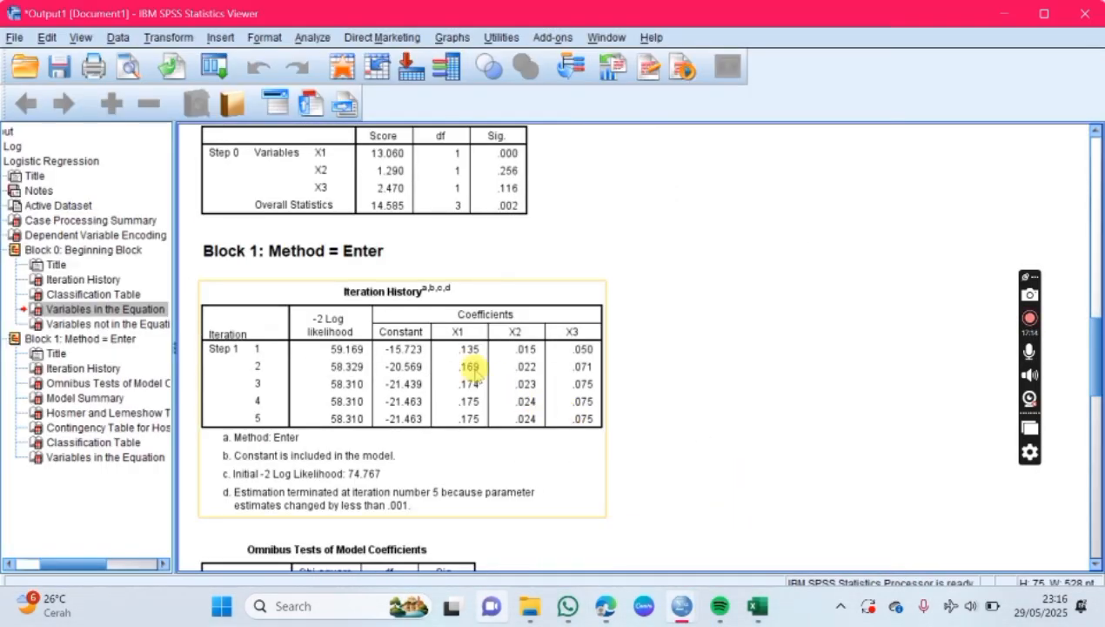
click(335, 328)
click(605, 604)
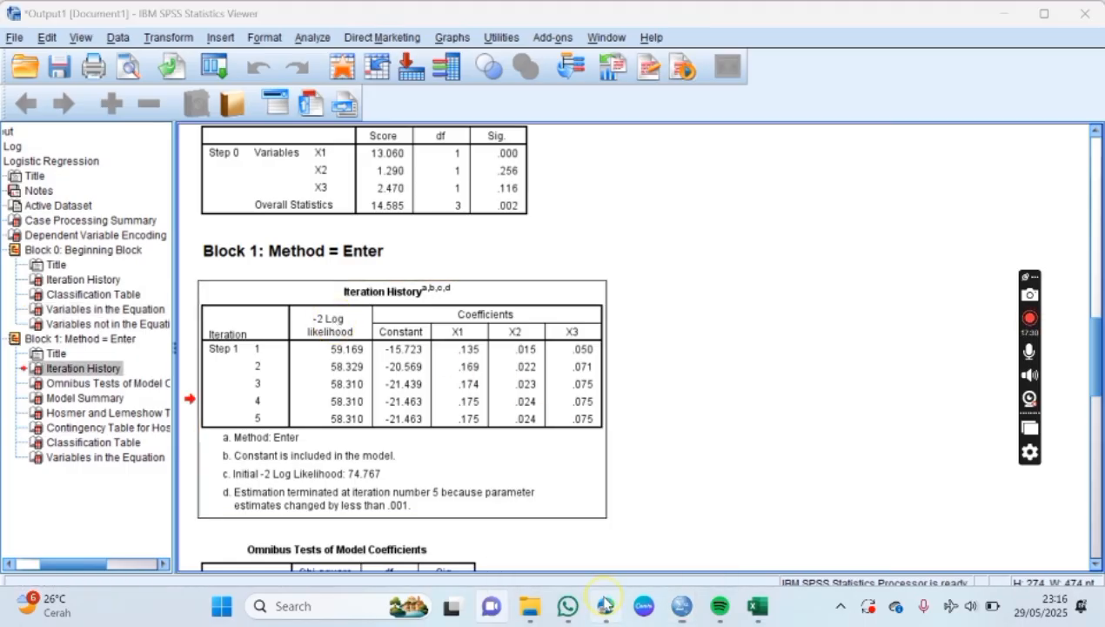
Step: Review the Block 1 Iteration History table in the PDF and read its -2 Log Likelihood versus Chi Square table interpretation criteria
scroll(554, 387, down, 5)
scroll(555, 389, down, 2)
scroll(554, 389, up, 3)
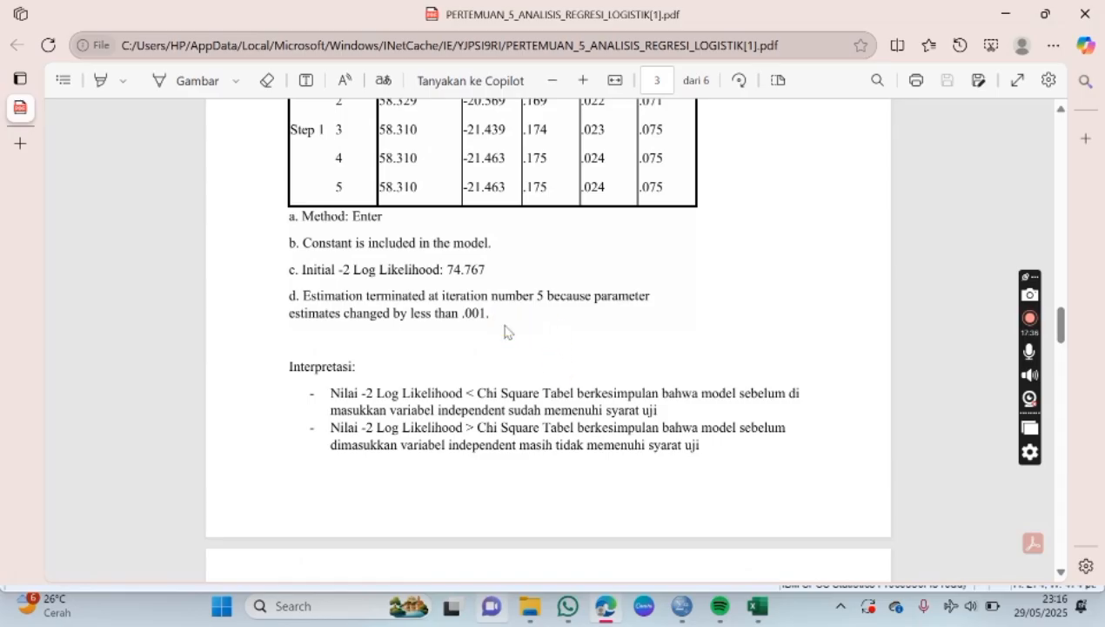
scroll(505, 325, up, 2)
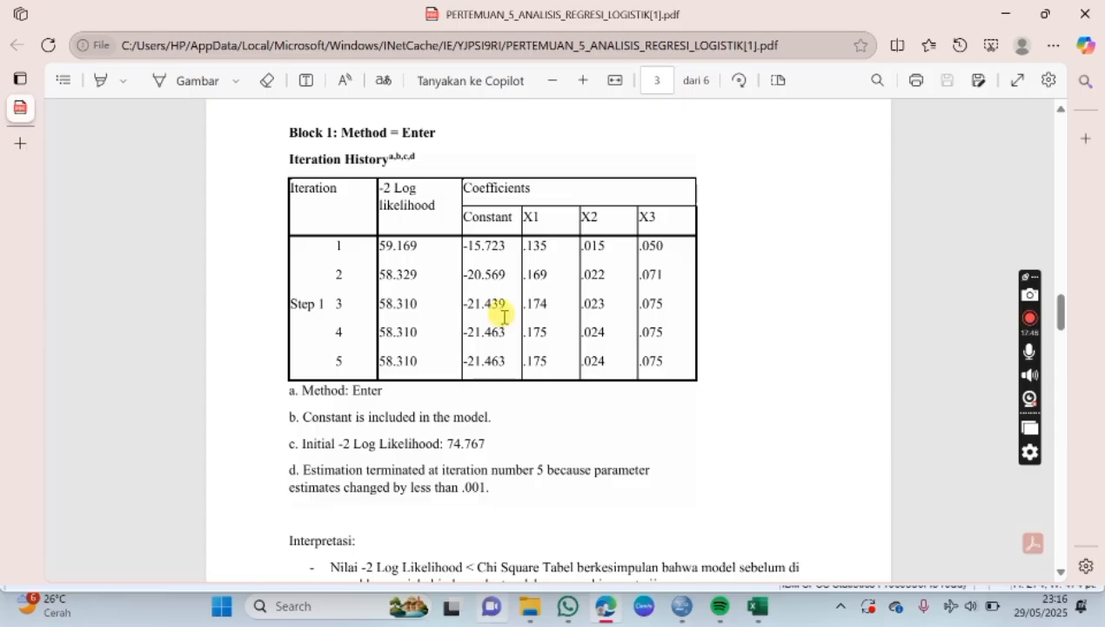
scroll(509, 318, down, 2)
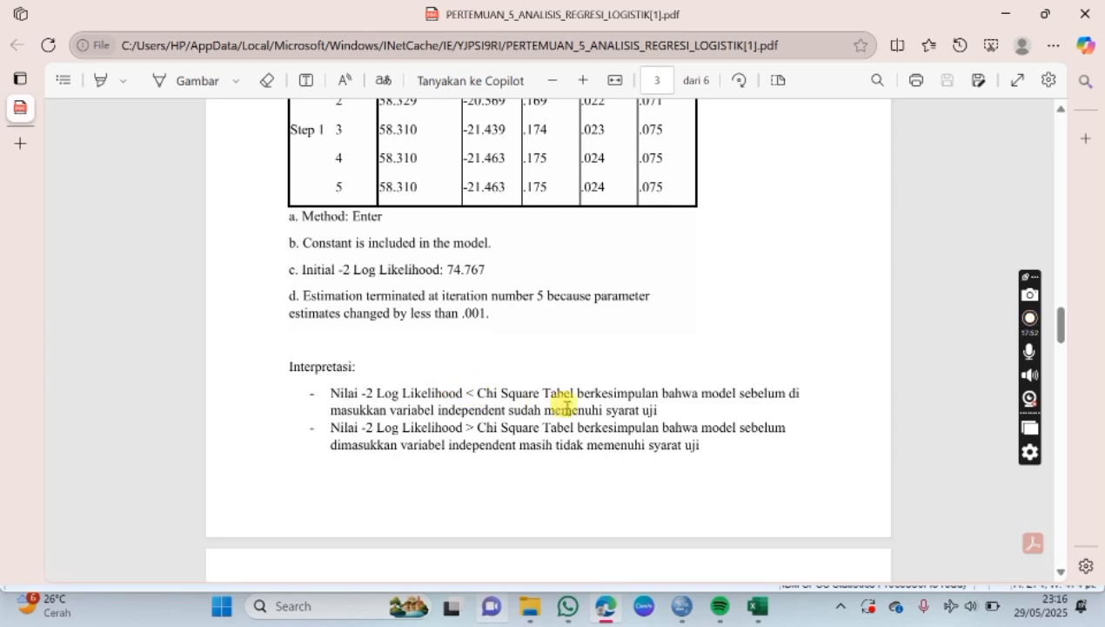
Step: Read the PDF's Block 1 Chi Square table calculation with DF = N - K - 1 and the conclusion about the model with the X variables
scroll(546, 357, down, 2)
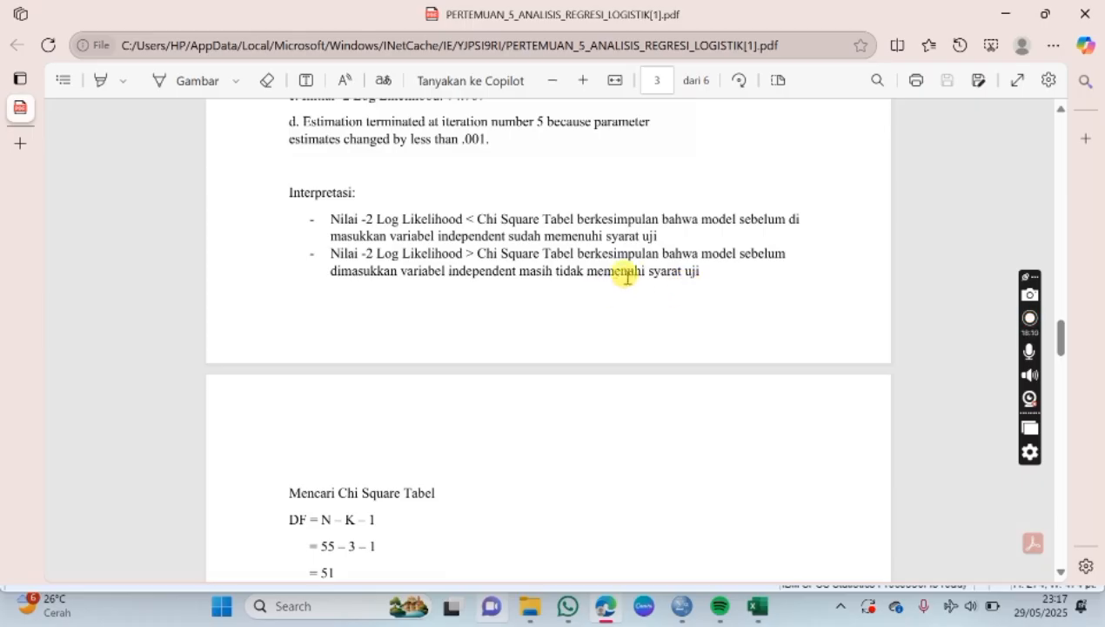
scroll(631, 287, down, 2)
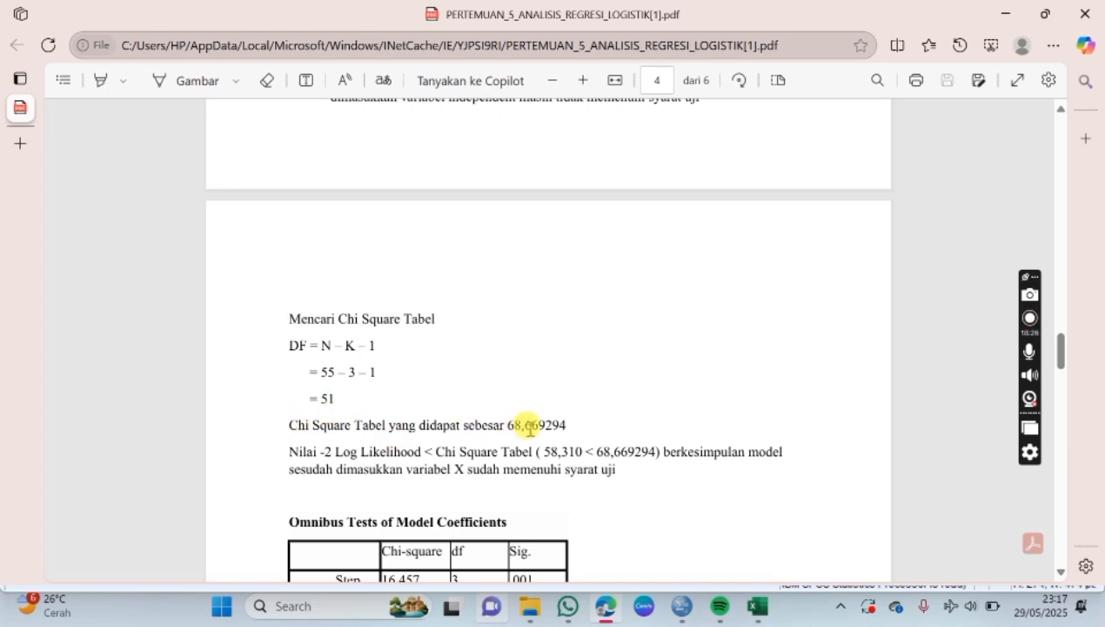
scroll(561, 424, down, 1)
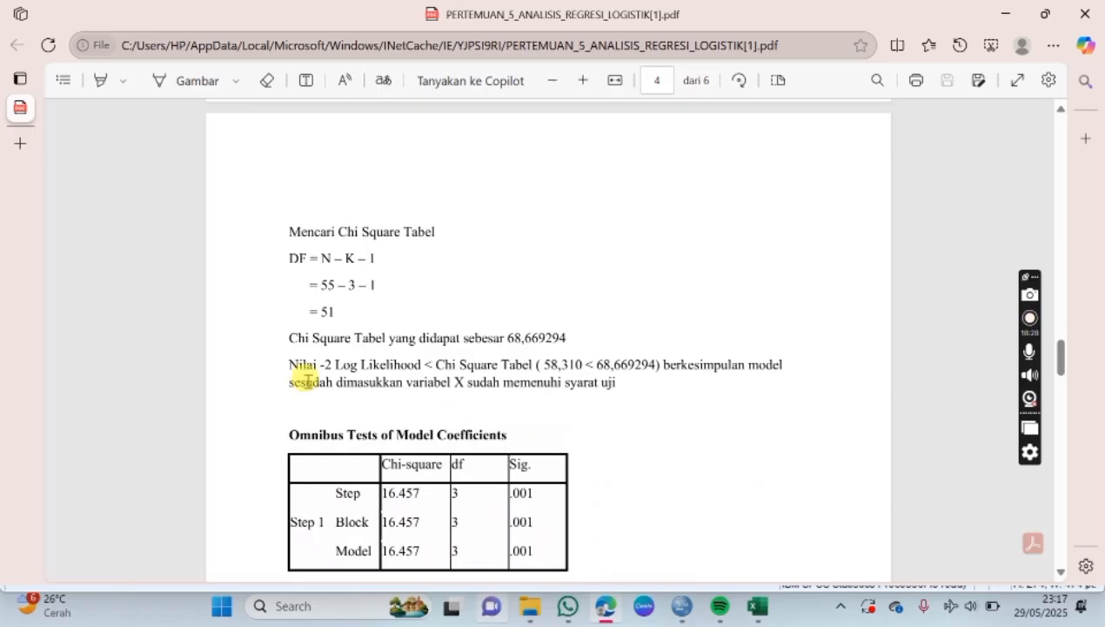